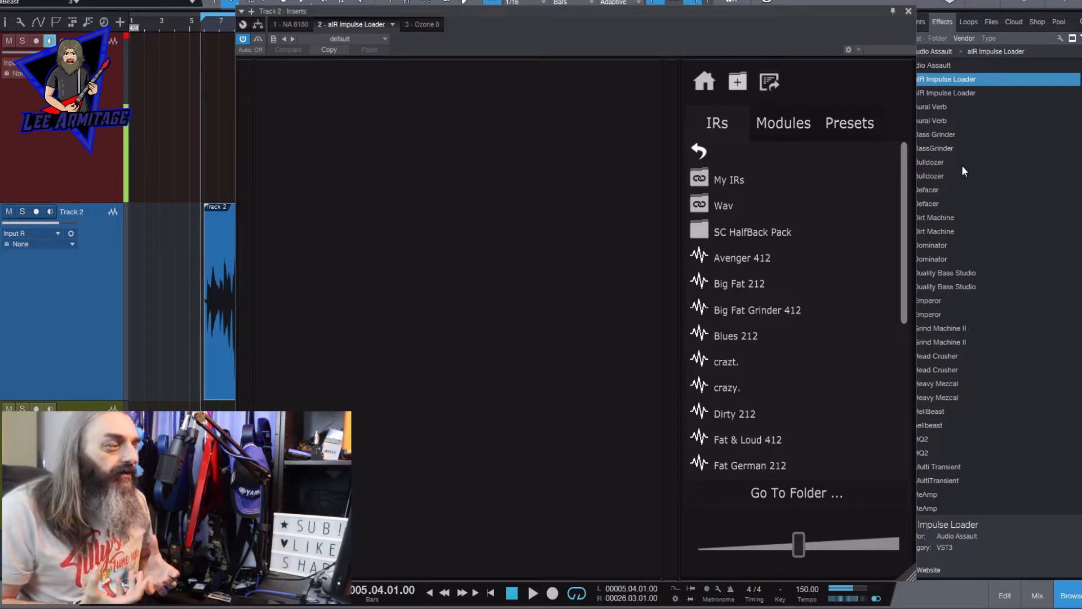
- Reposition the impulse loader window and look inside the SC HalfBack Pack folder in the IR browser
left_click_drag(868, 12, 963, 2)
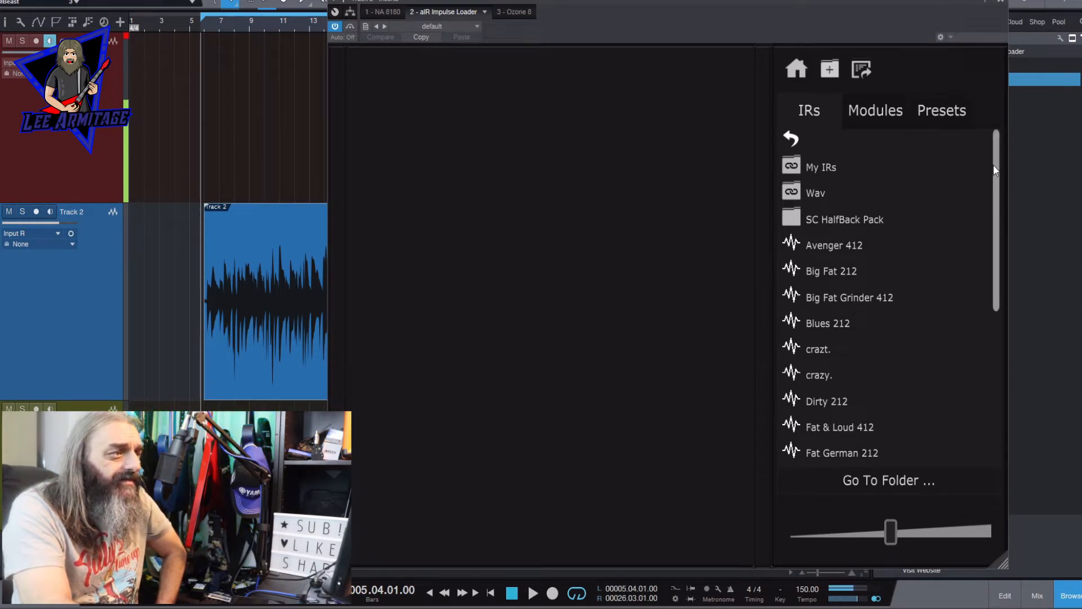
mouse_move(994, 165)
left_mouse_down()
mouse_move(969, 331)
mouse_move(994, 174)
left_mouse_up()
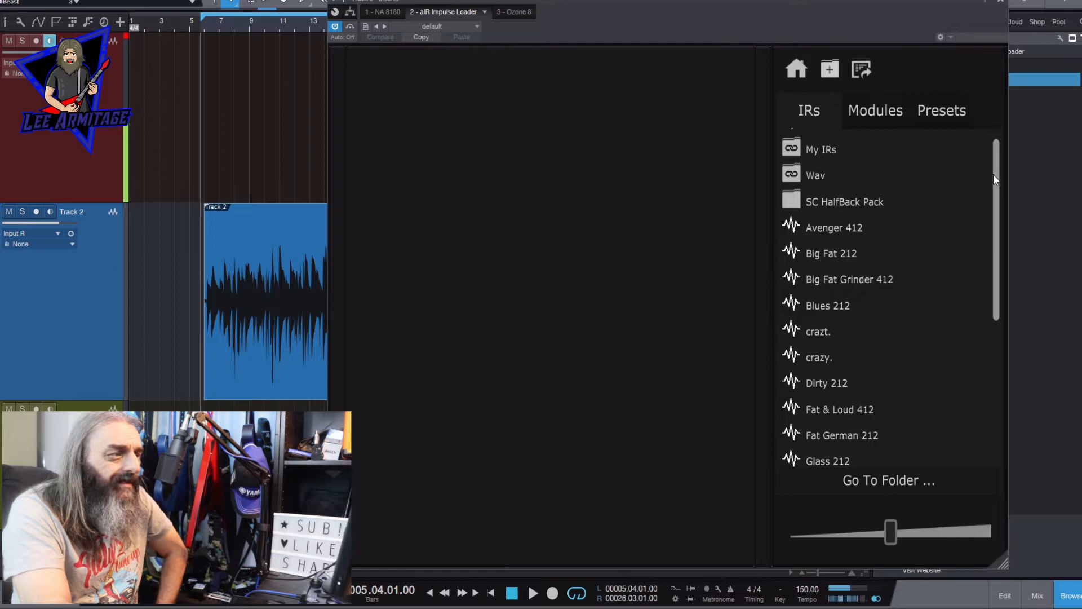
double_click(866, 203)
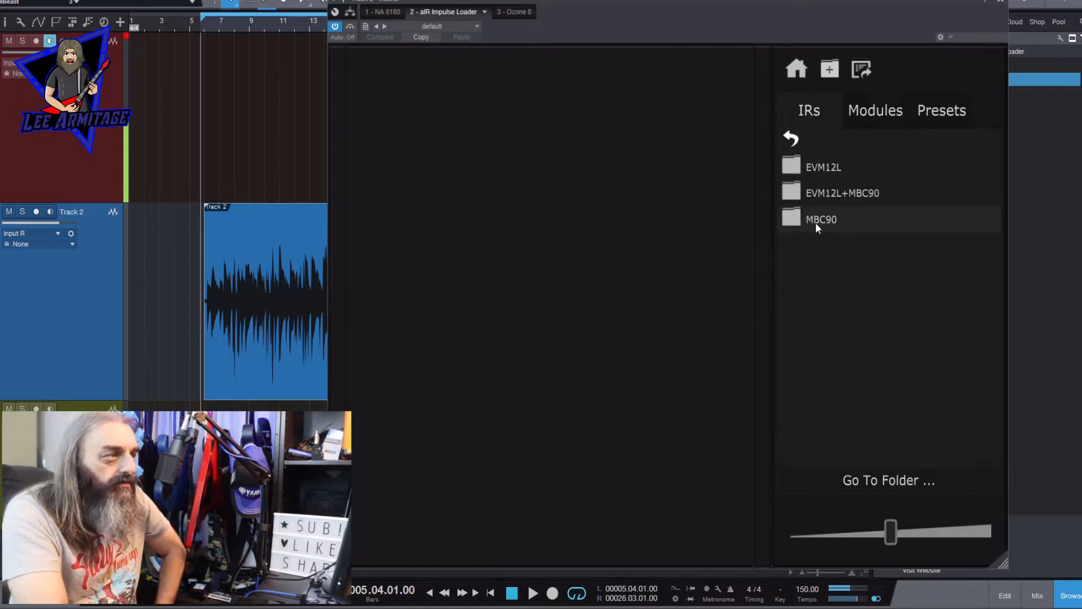
left_click(794, 140)
- Look through the list of available processing modules and the saved presets
left_click(849, 115)
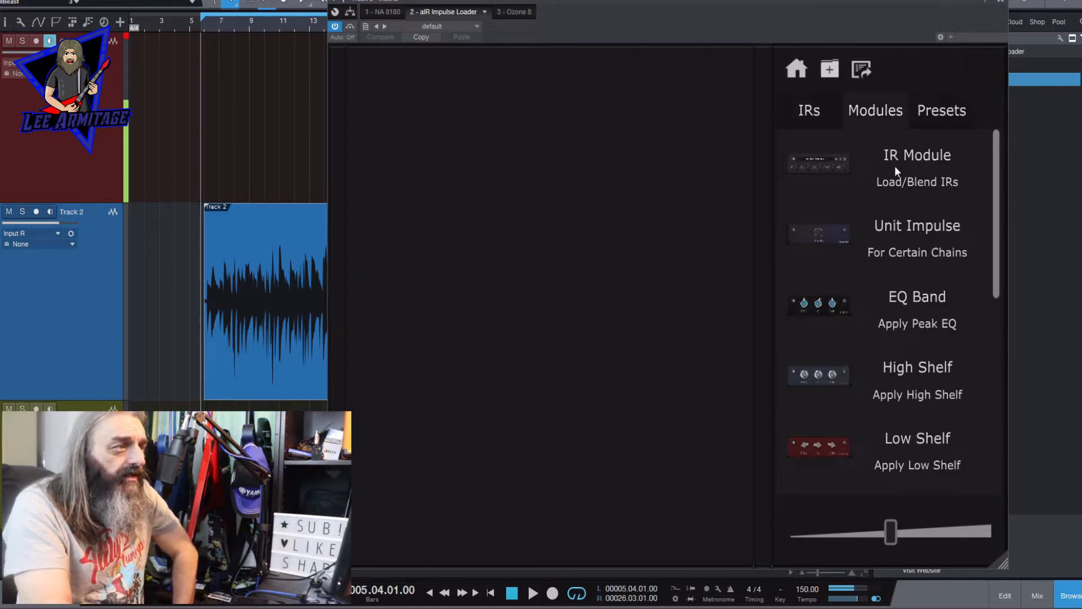
scroll(995, 209, "down", 3)
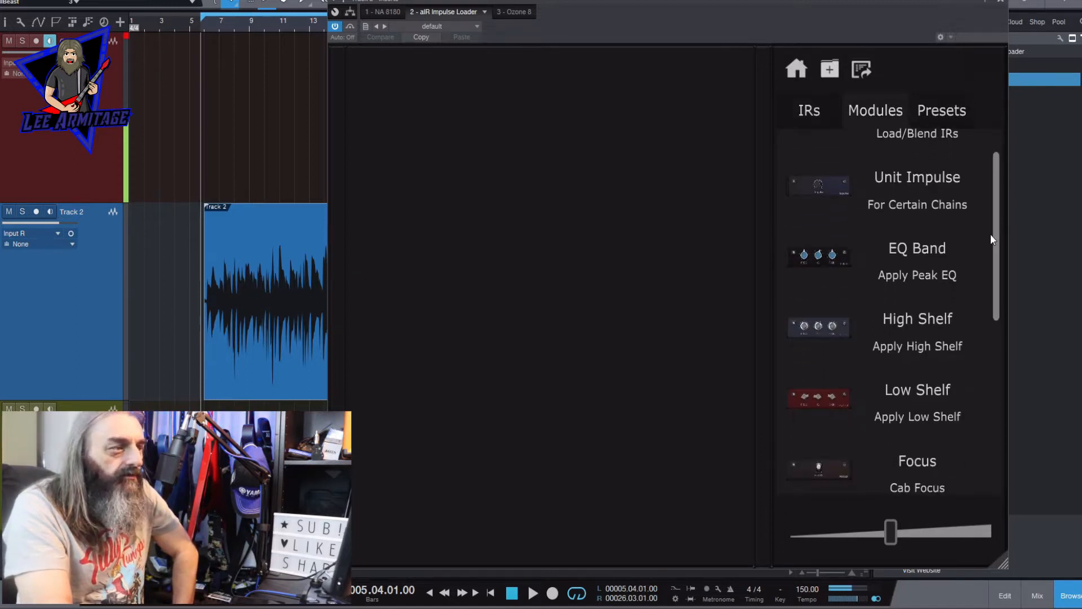
left_click_drag(999, 300, 980, 411)
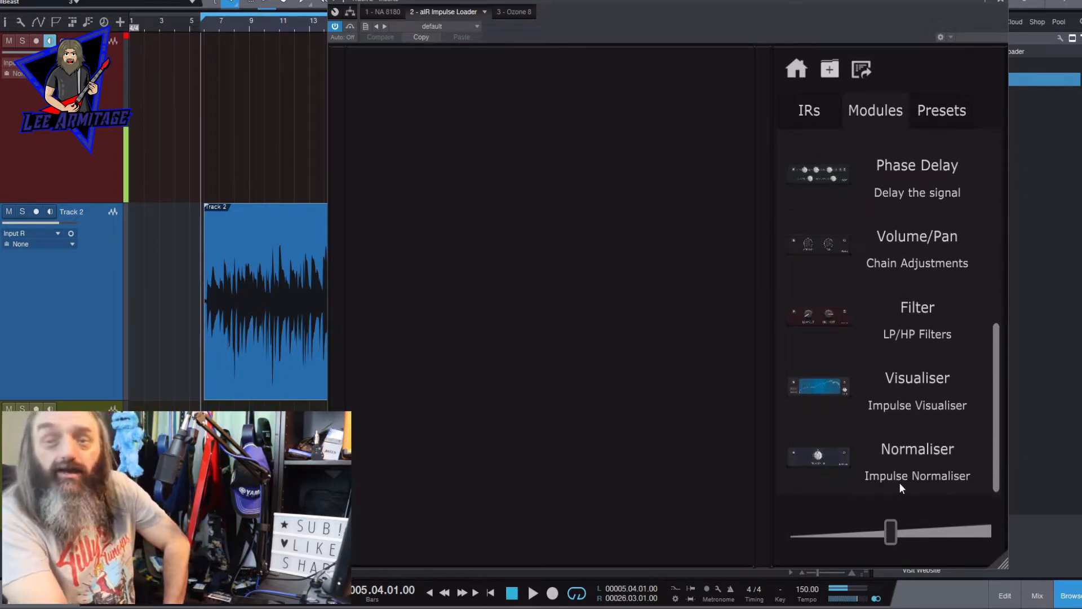
left_click(941, 111)
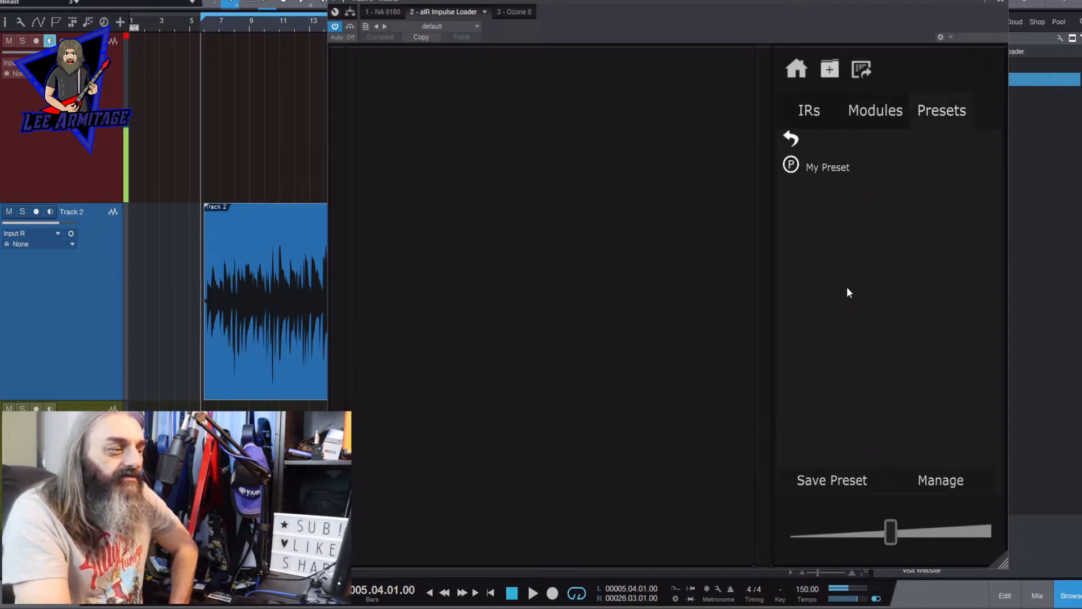
- Return the IR browser to its home folder and slightly enlarge the plugin window
left_click(809, 111)
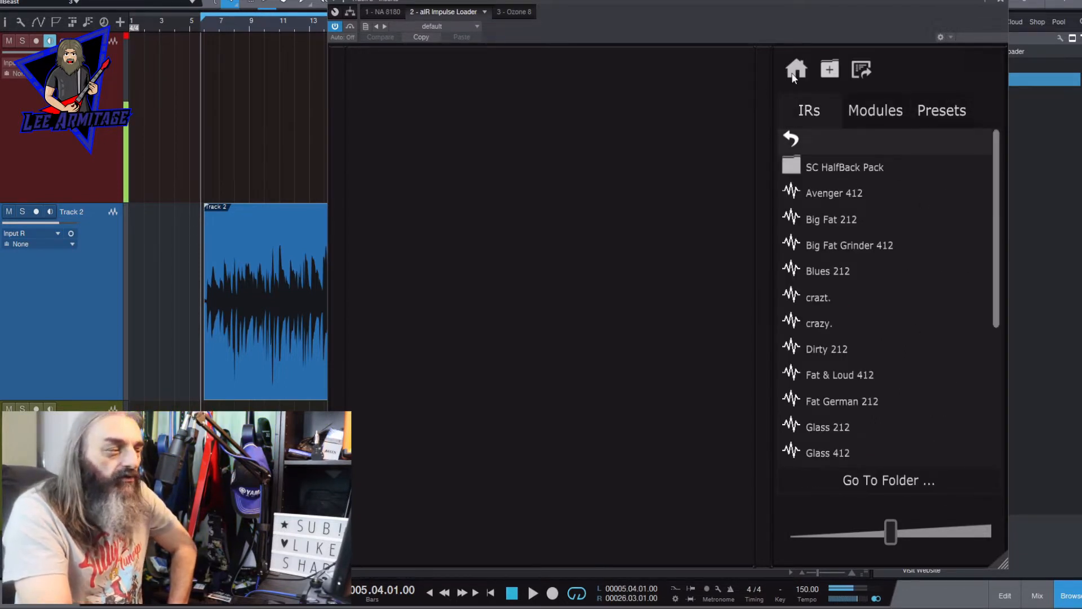
left_click(830, 70)
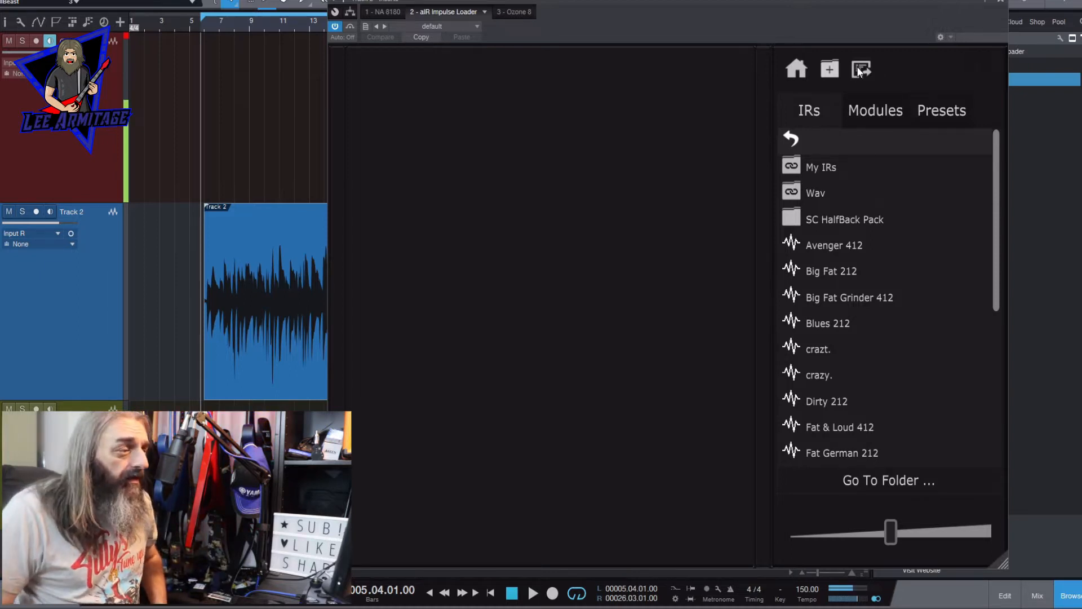
mouse_move(892, 542)
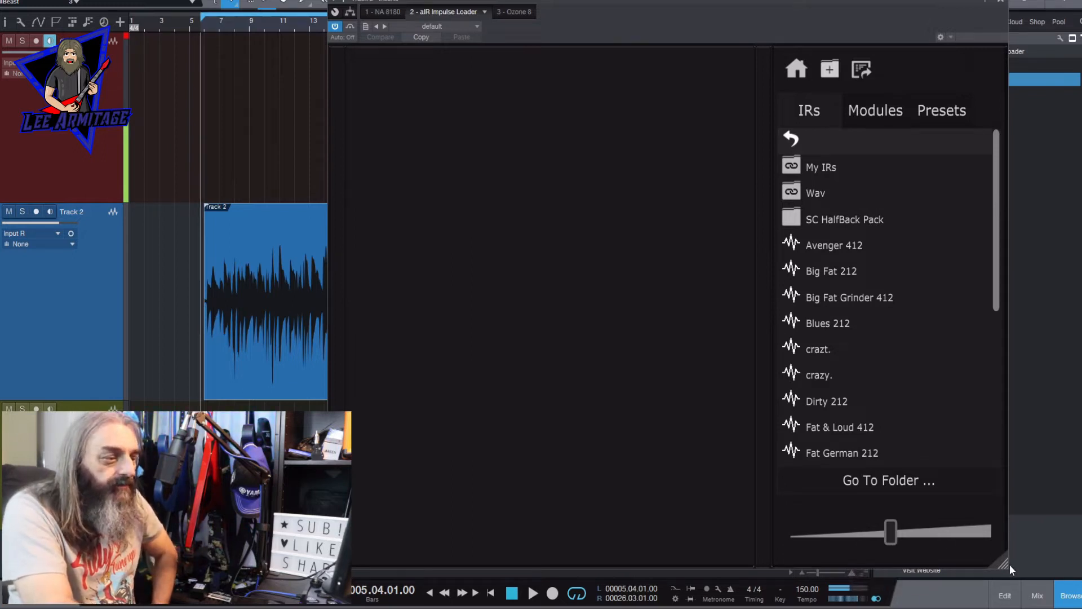
left_click_drag(1007, 566, 1011, 461)
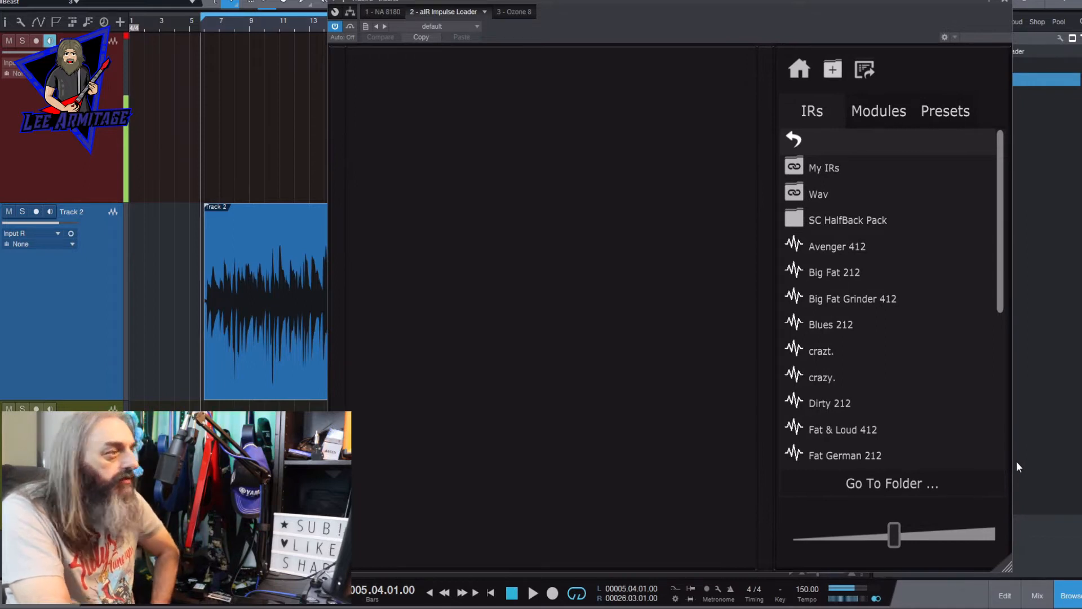
- Bypass the cabinet section of the NA 8180 amp on Track 2
left_click(379, 11)
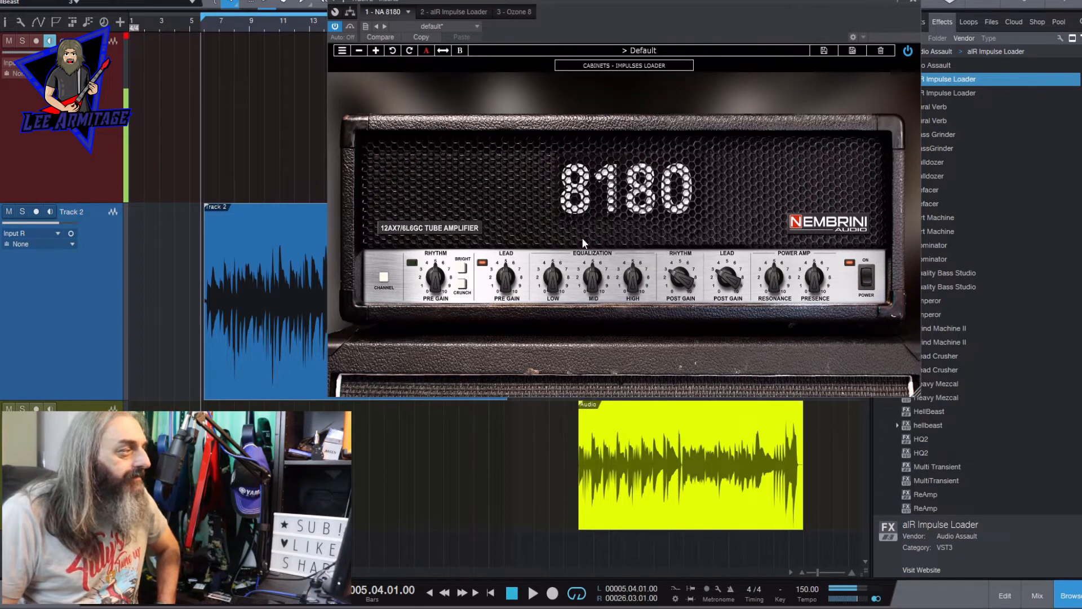
left_click_drag(557, 8, 534, 61)
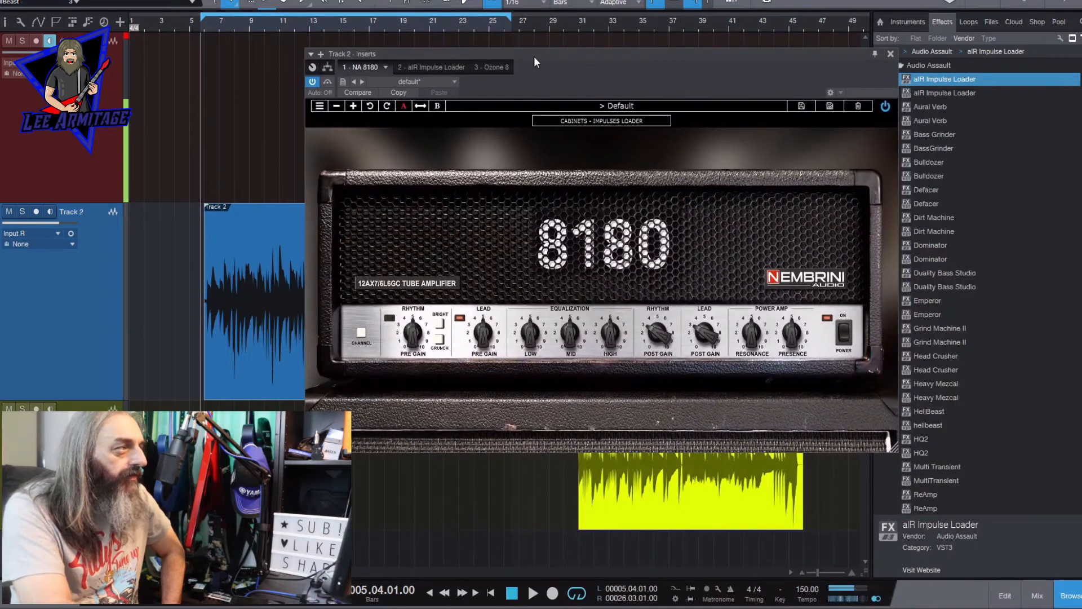
left_click(613, 122)
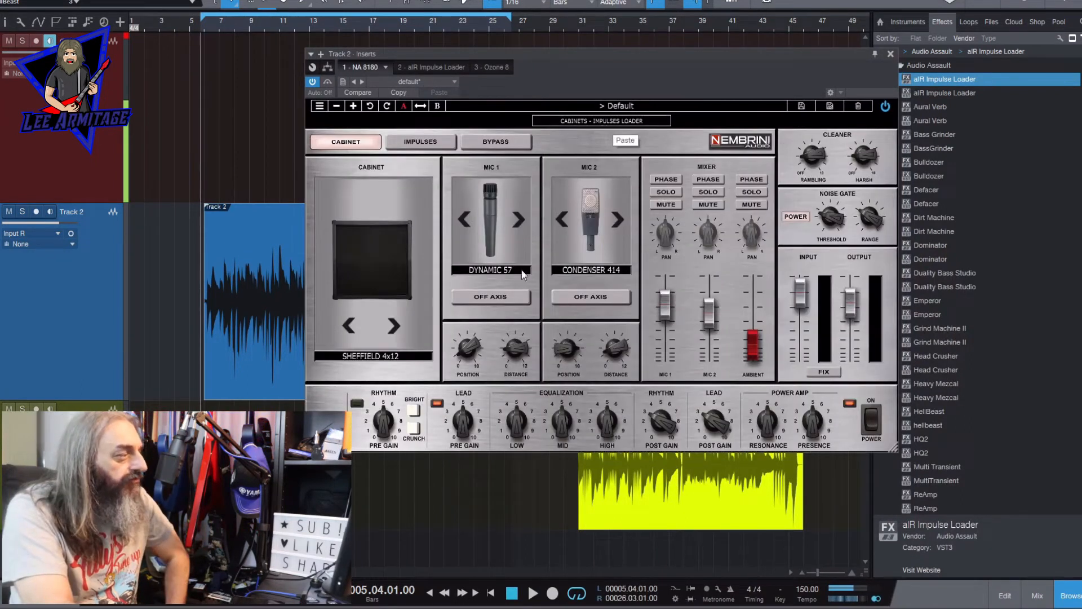
left_click(517, 142)
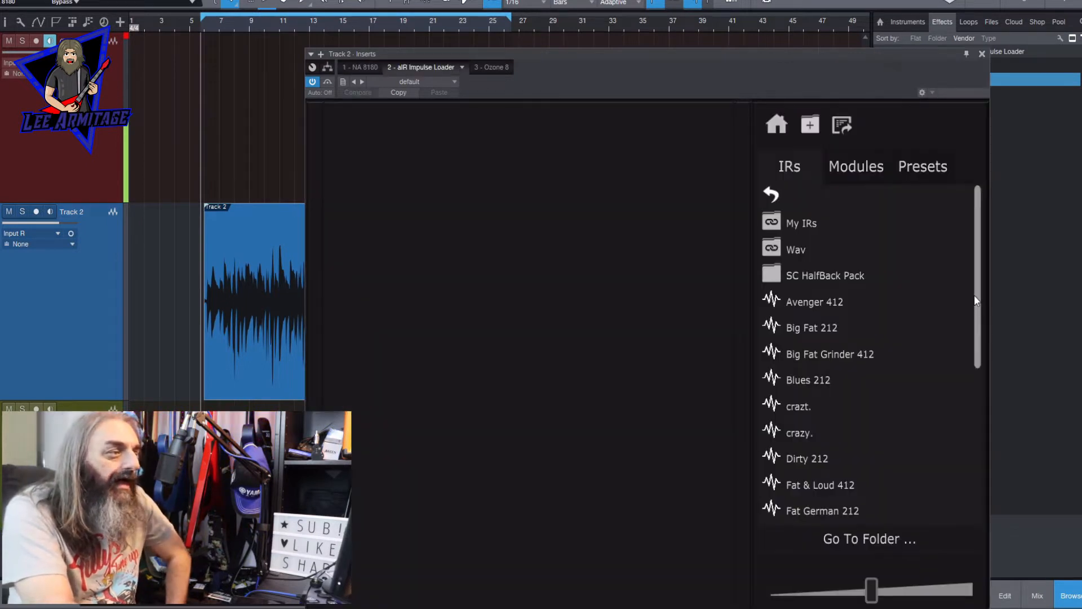
- Load the Big Fat Grinder 412 impulse response into the aIR Impulse Loader rack
left_click_drag(975, 295, 978, 332)
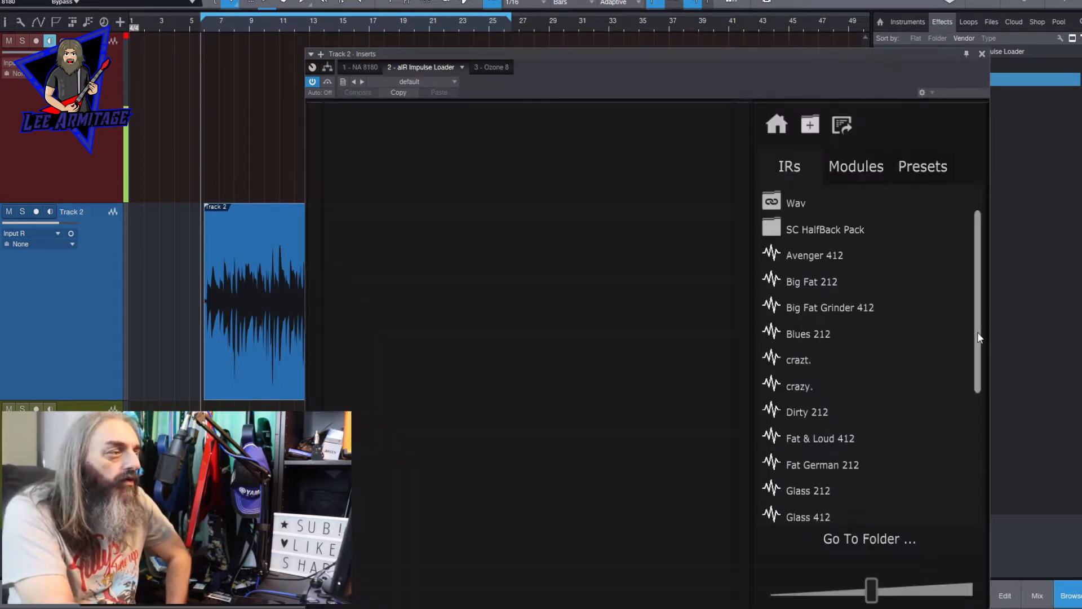
left_click_drag(789, 58, 778, 0)
scroll(961, 280, "down", 3)
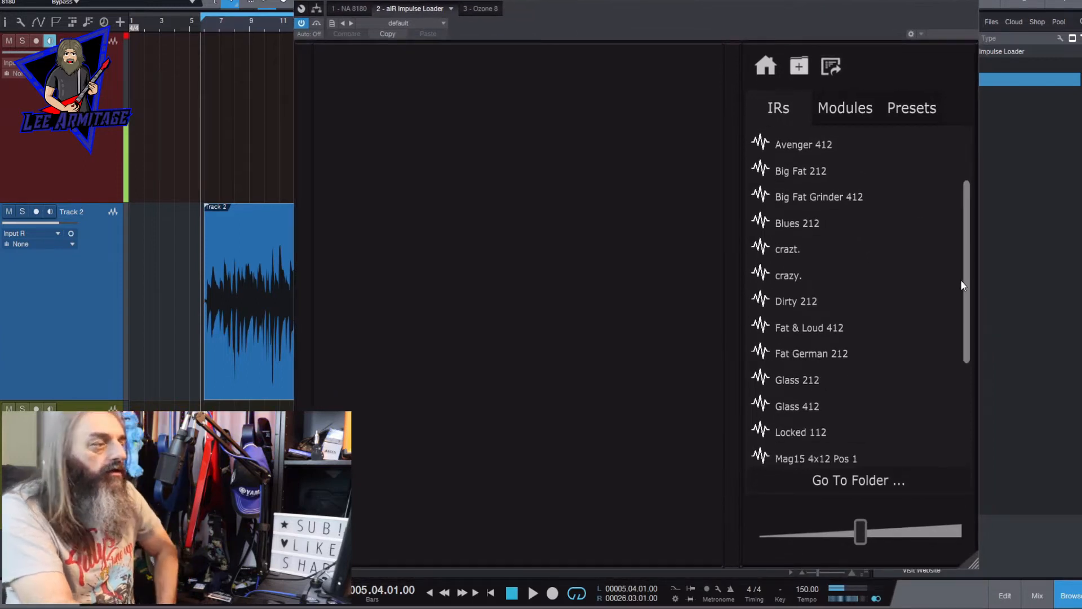
scroll(954, 297, "up", 5)
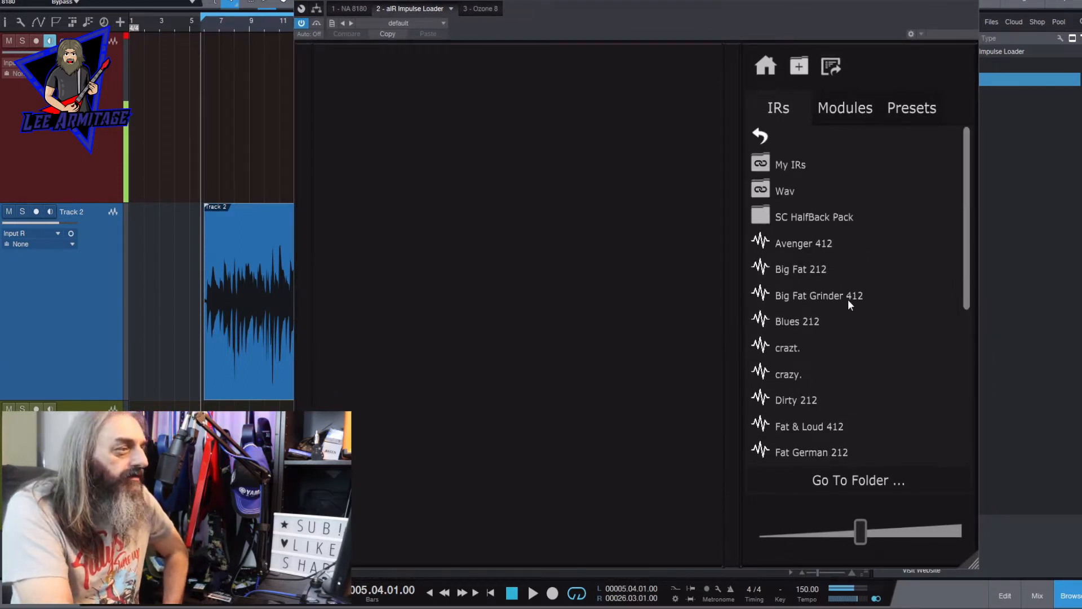
left_click_drag(848, 297, 497, 162)
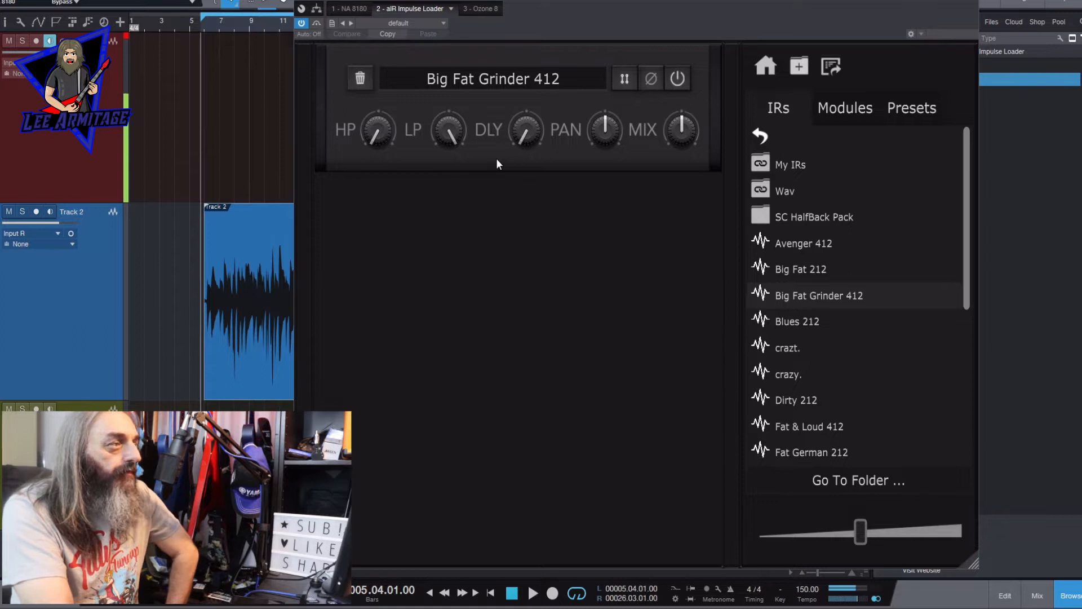
- Add a Visualiser module below the Big Fat Grinder 412 impulse response
left_click(845, 107)
scroll(951, 422, "down", 5)
left_click_drag(896, 389, 477, 331)
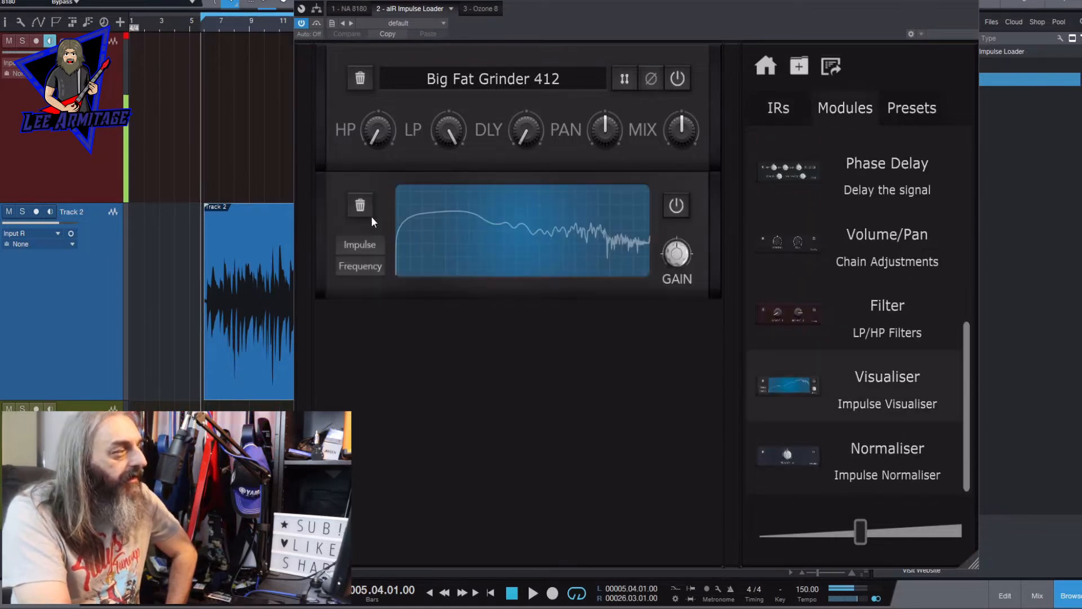
- Compare the Impulse and Frequency views of Big Fat Grinder 412 in the Visualiser
left_click(779, 107)
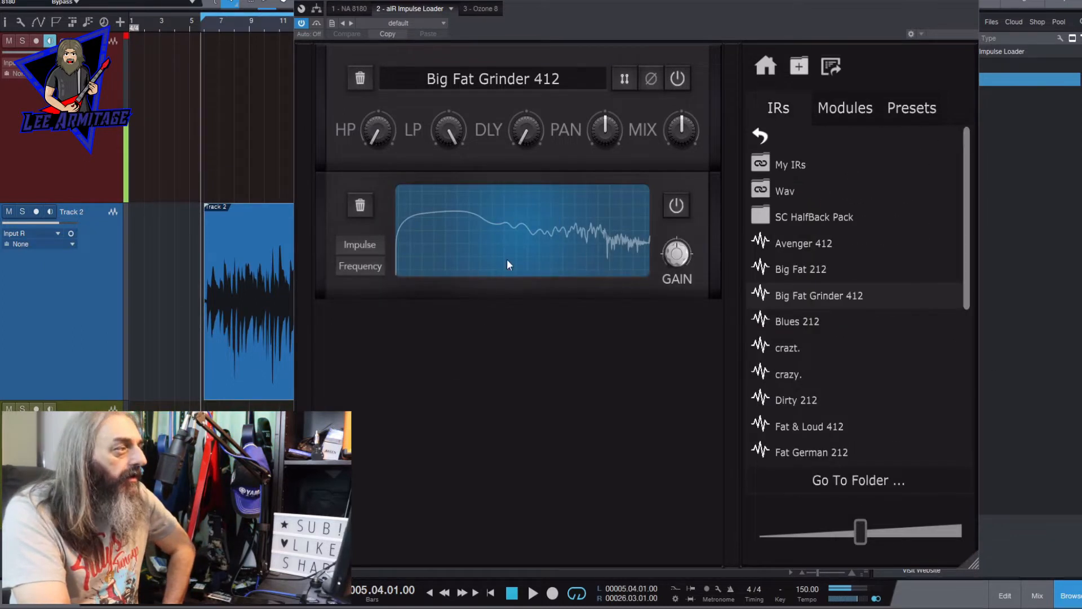
left_click(358, 244)
left_click(357, 243)
left_click(361, 265)
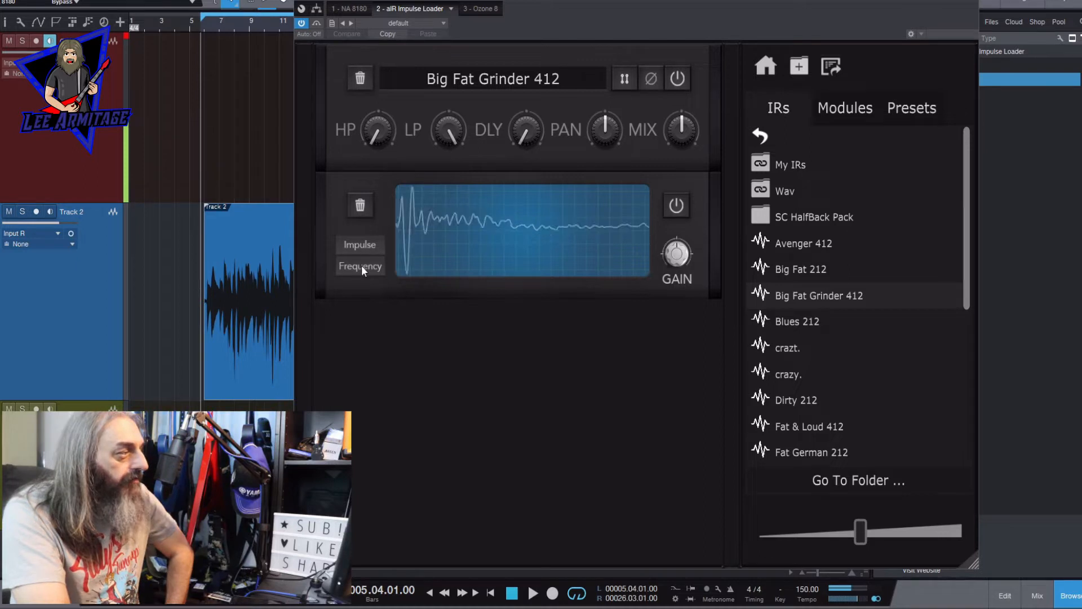
left_click(369, 249)
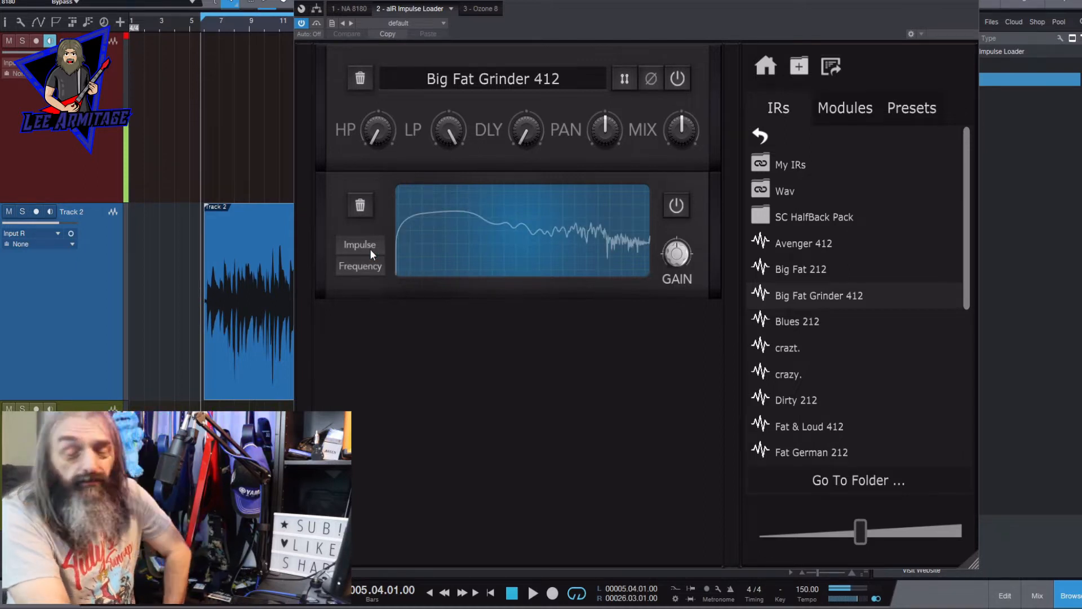
- Delete the Visualiser module and add it again below the impulse response
left_click(360, 206)
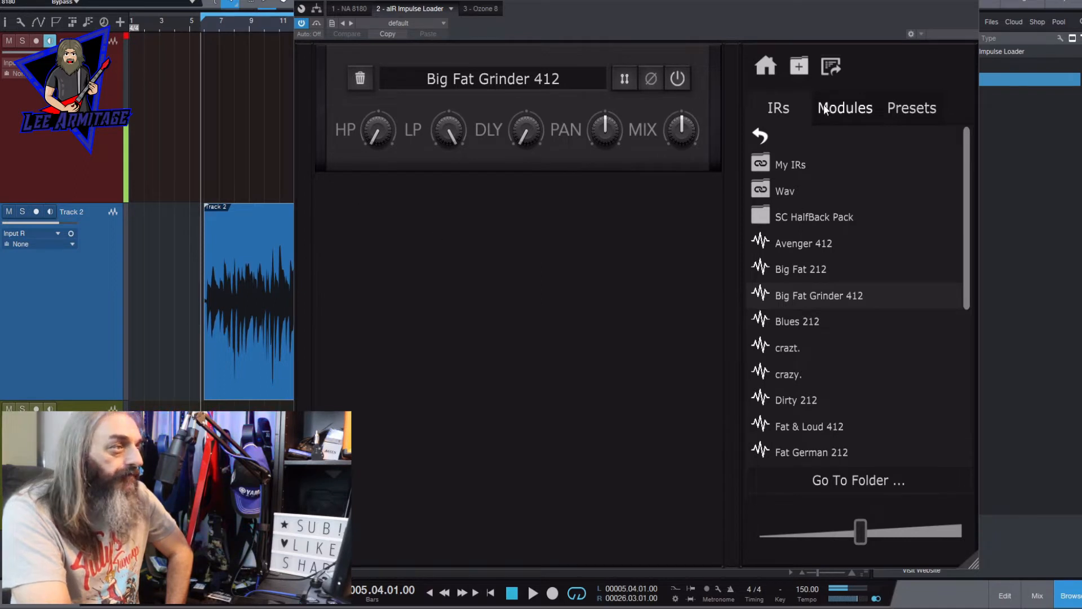
left_click(844, 109)
left_click_drag(794, 384, 510, 366)
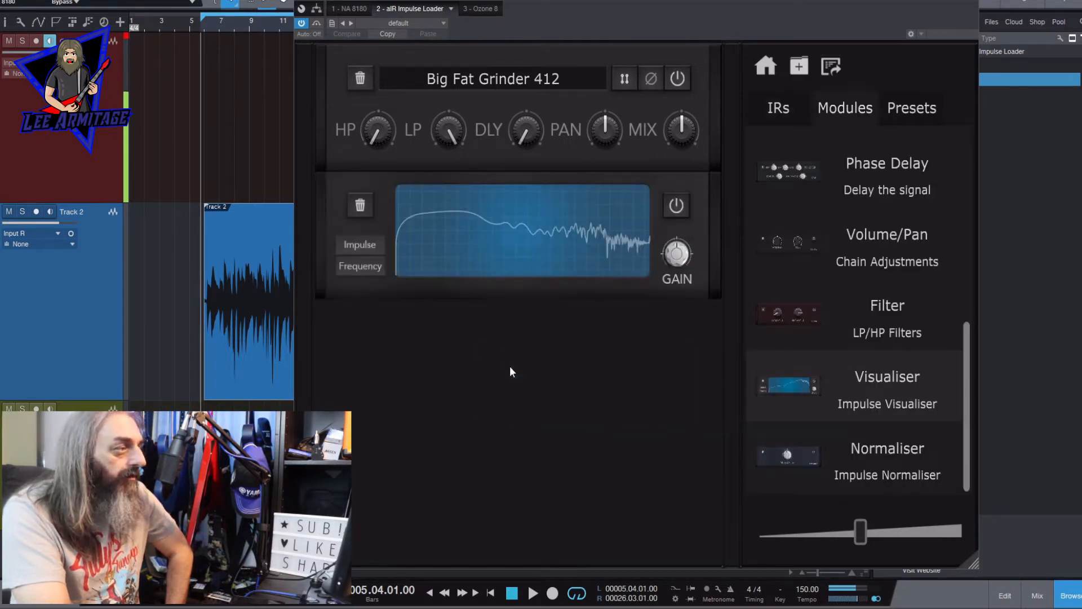
left_click(786, 108)
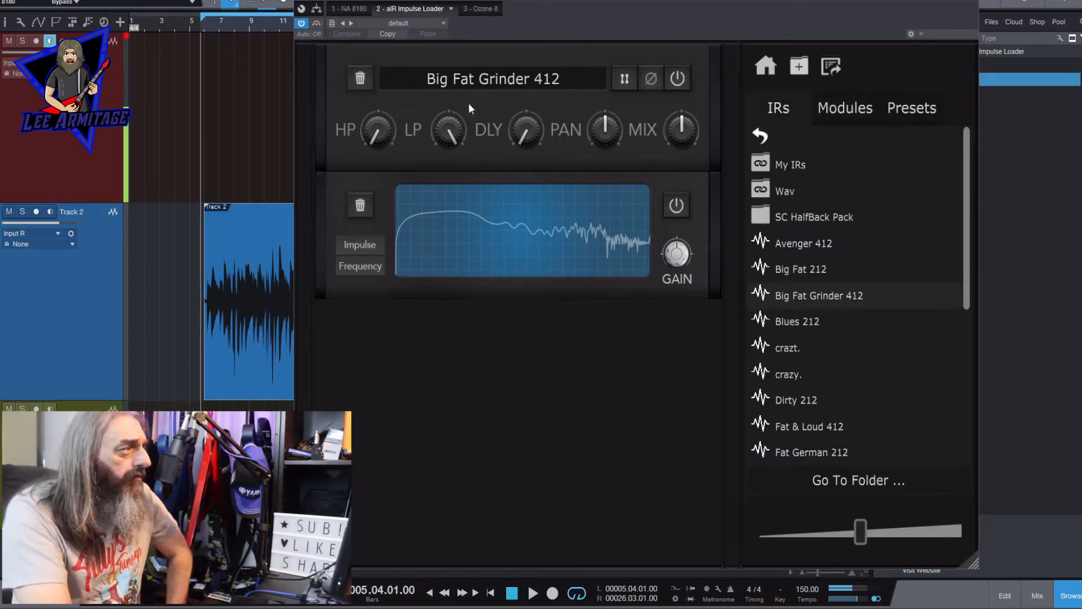
- Check the impulse response's delay and pan settings, and toggle the option beside its phase switch off and back on
mouse_move(527, 144)
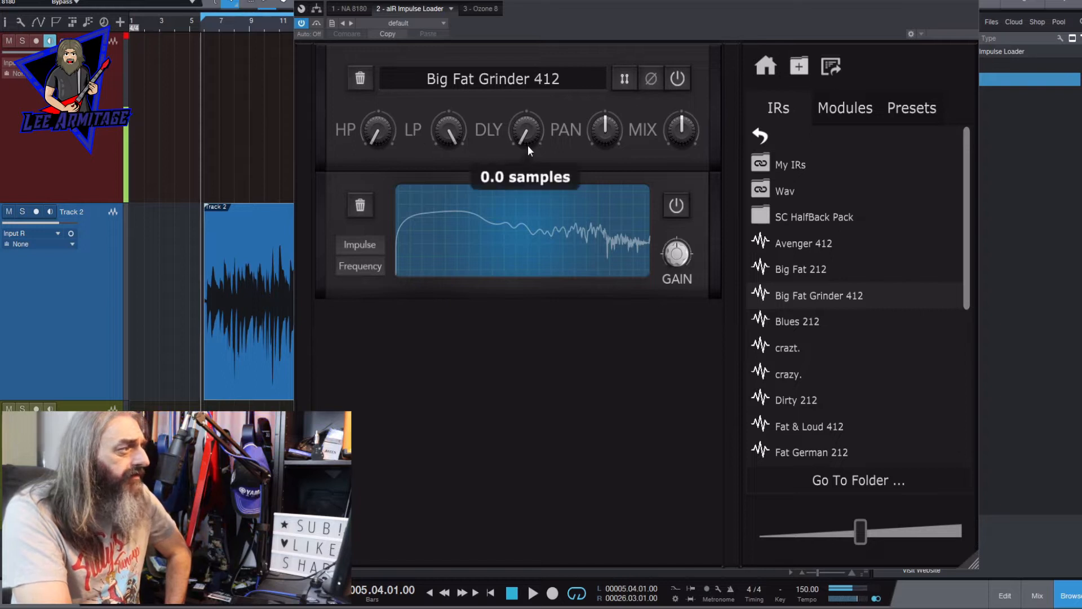
mouse_move(607, 146)
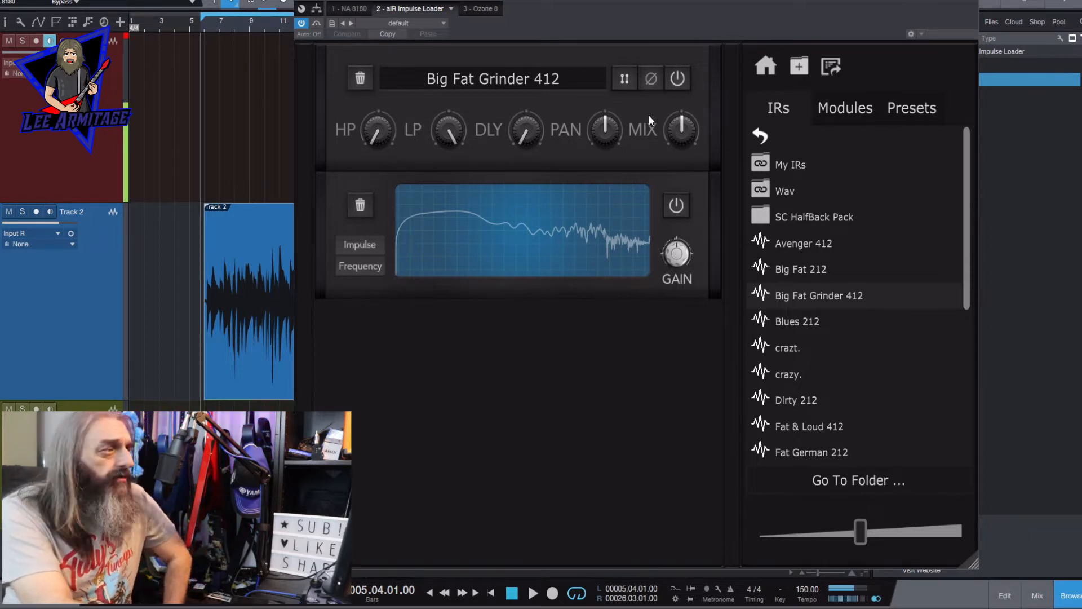
left_click(624, 81)
left_click(624, 81)
left_click(625, 83)
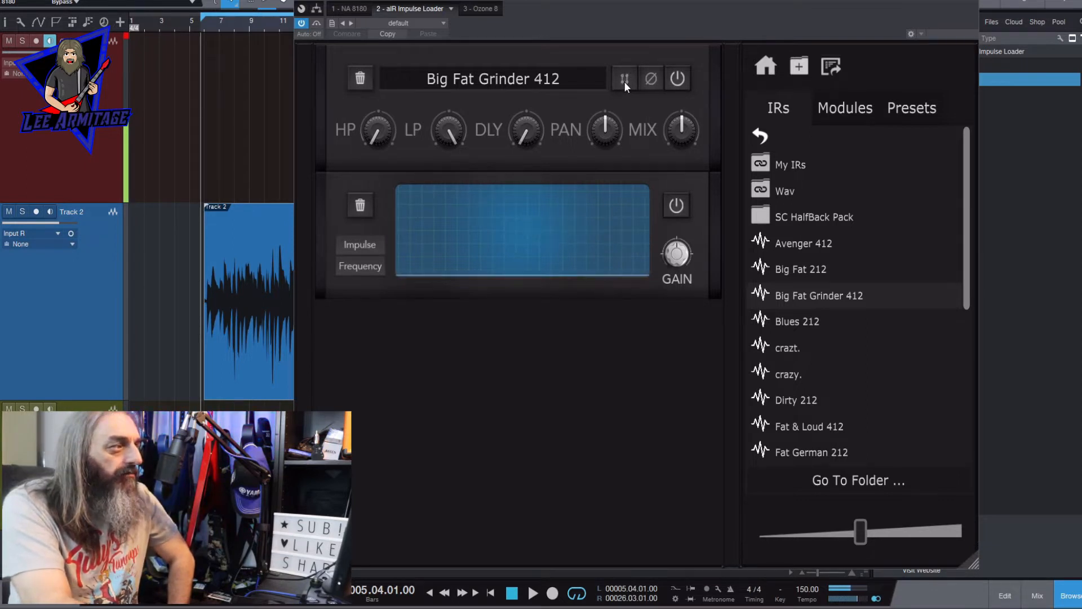
left_click(624, 83)
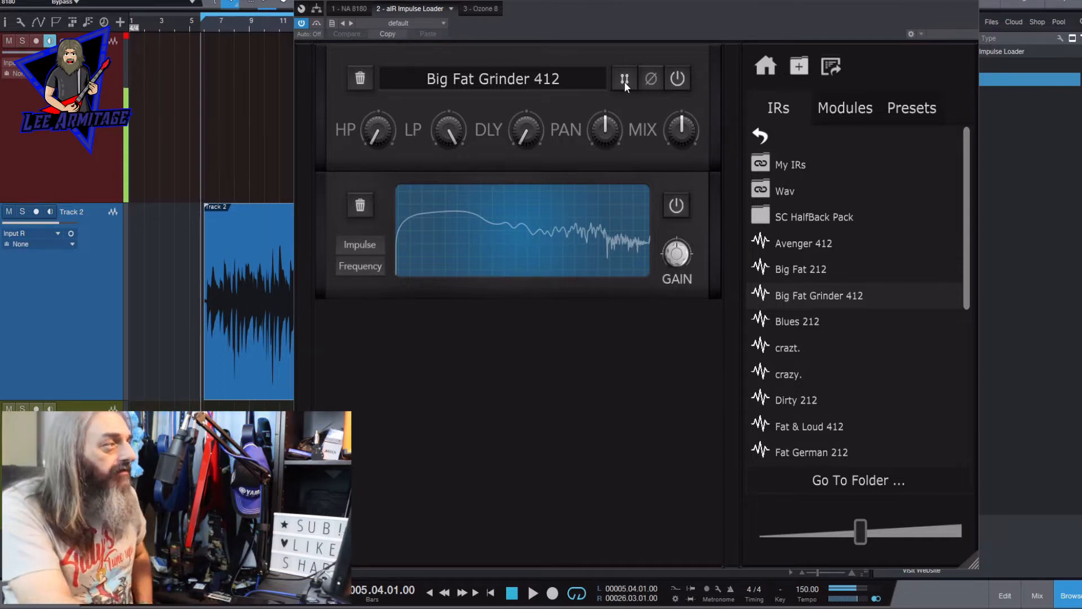
- Toggle the power of the Big Fat Grinder 412 module off and back on
left_click(679, 79)
left_click(679, 79)
left_click(680, 79)
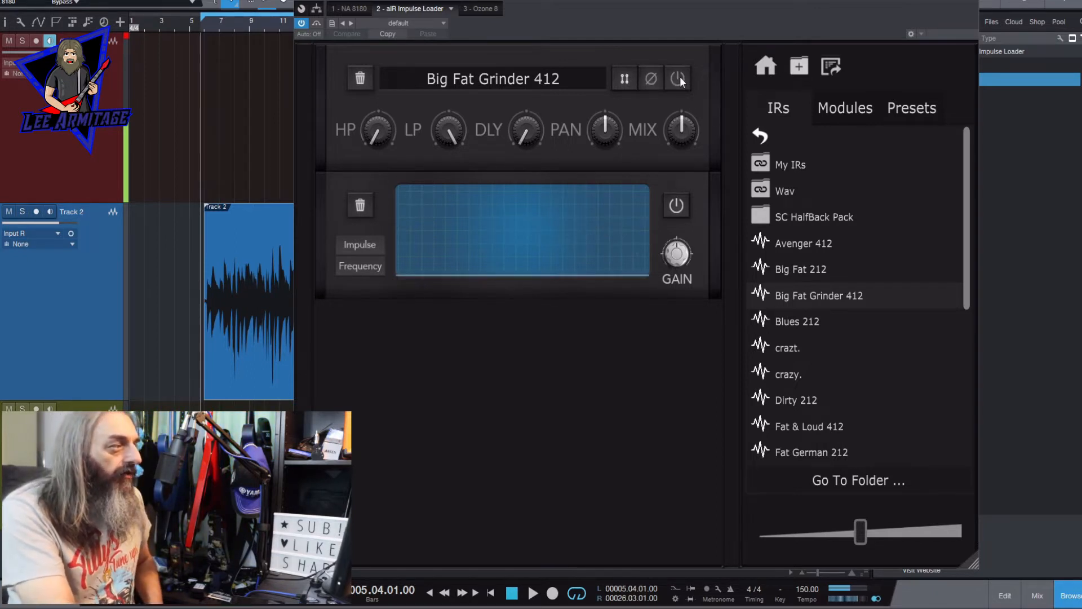
left_click(679, 79)
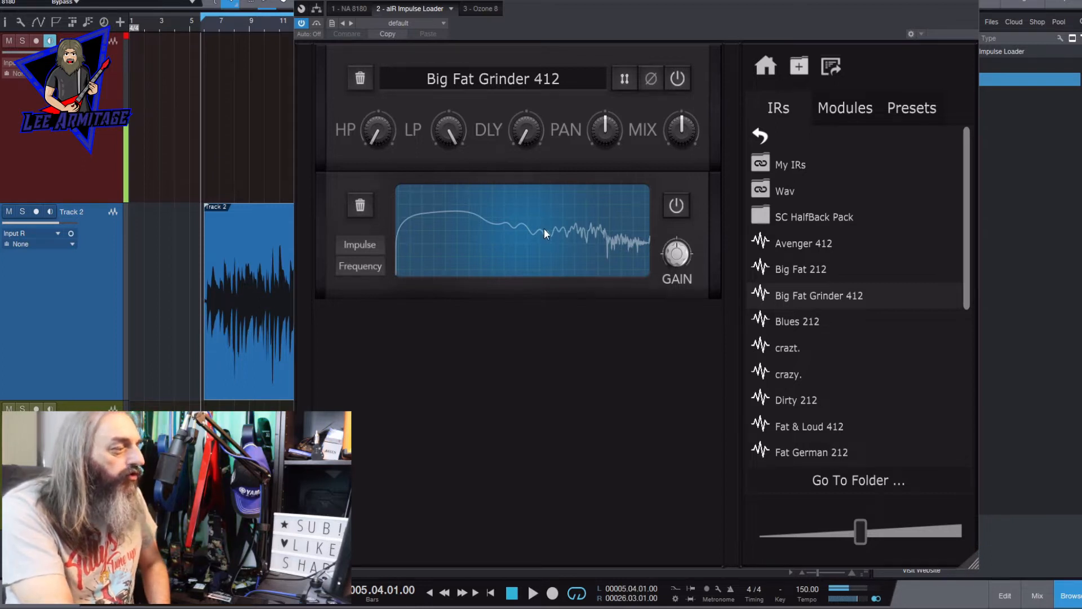
- During playback, set the impulse response's high-pass filter to about 108 Hz, lower its low-pass filter and try its mix level
left_click(533, 592)
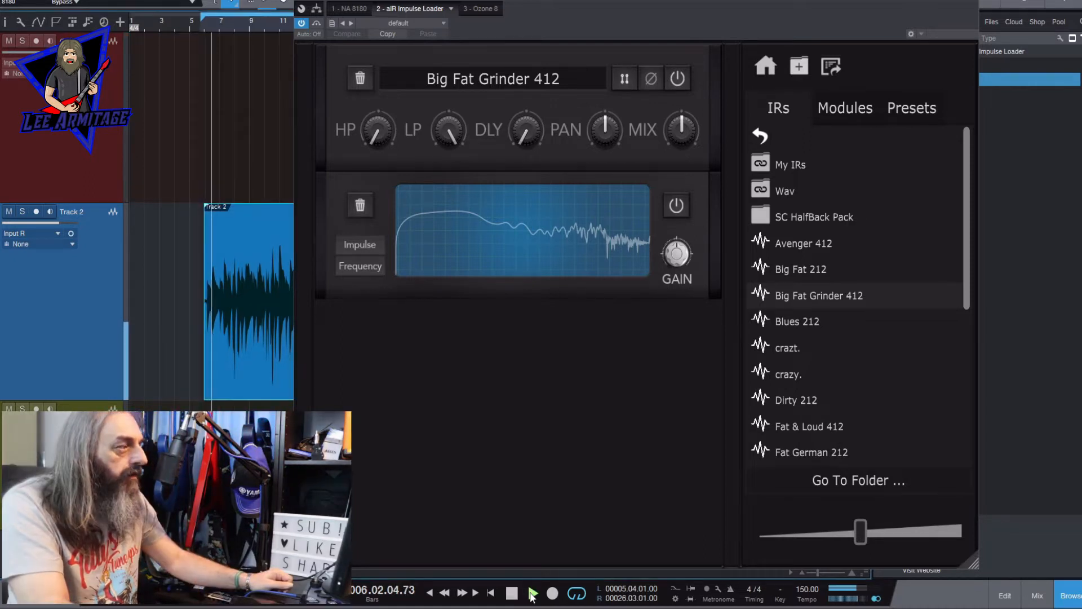
mouse_move(376, 131)
left_mouse_down()
mouse_move(372, 35)
mouse_move(373, 117)
left_mouse_up()
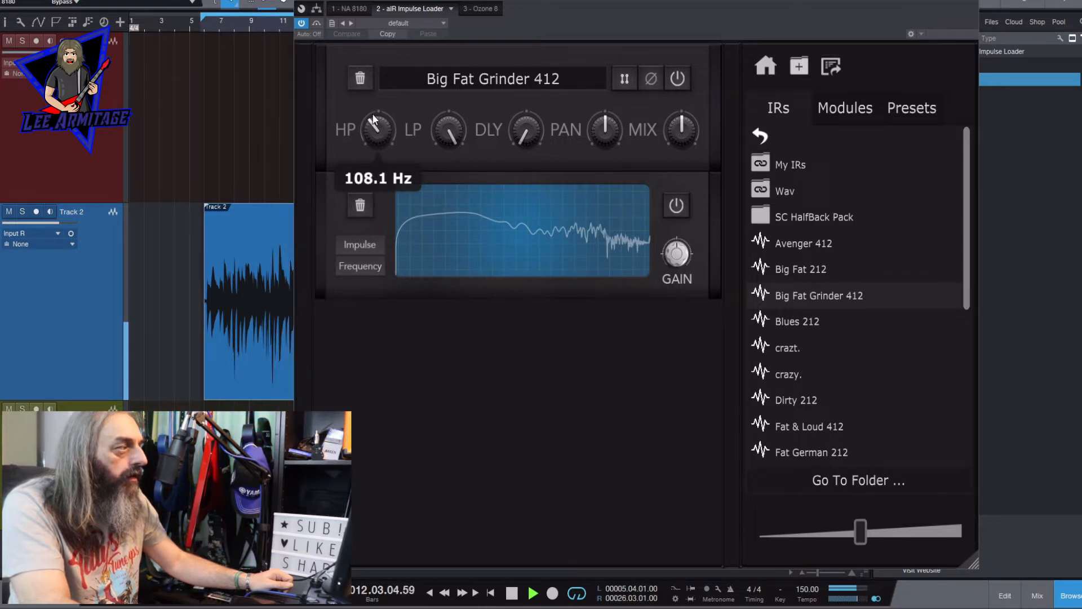
left_click_drag(443, 130, 450, 182)
left_click_drag(684, 135, 683, 141)
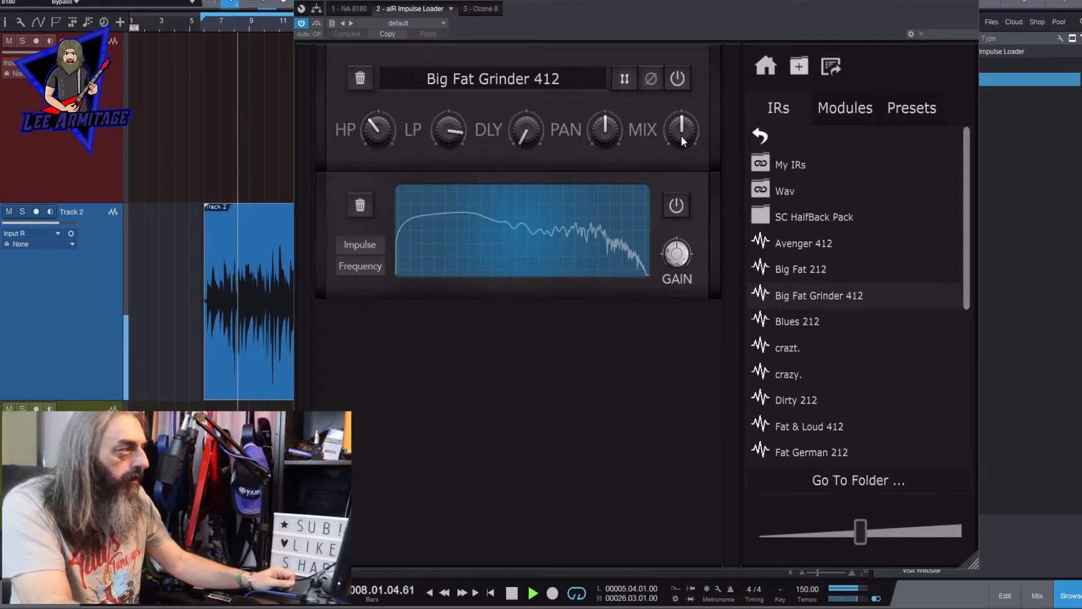
- Raise the Big Fat Grinder 412 high-pass filter to about 114 Hz and stop playback
mouse_move(379, 129)
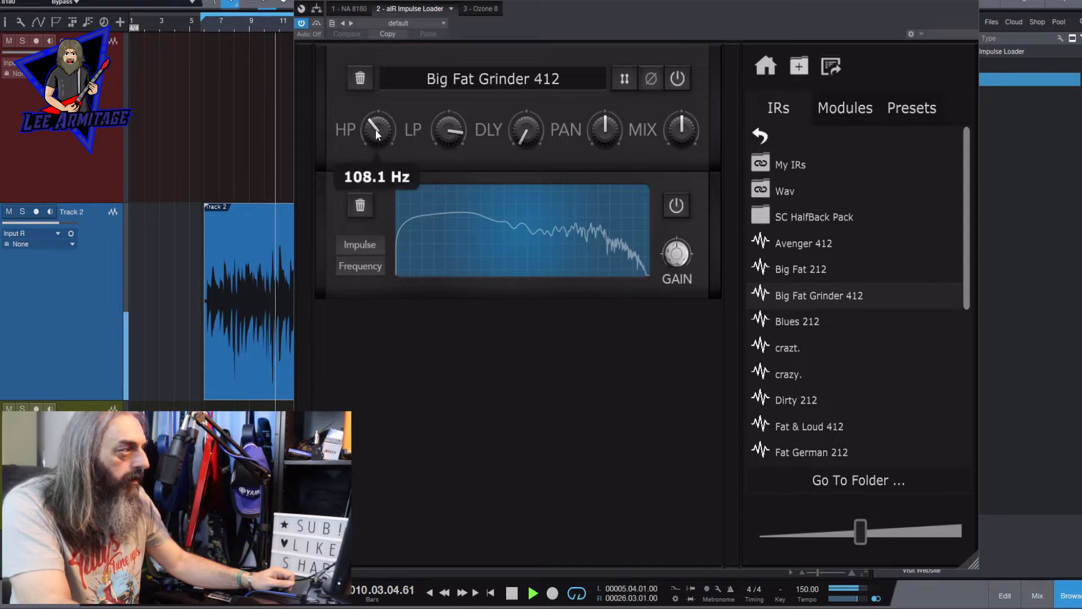
left_click_drag(378, 131, 377, 129)
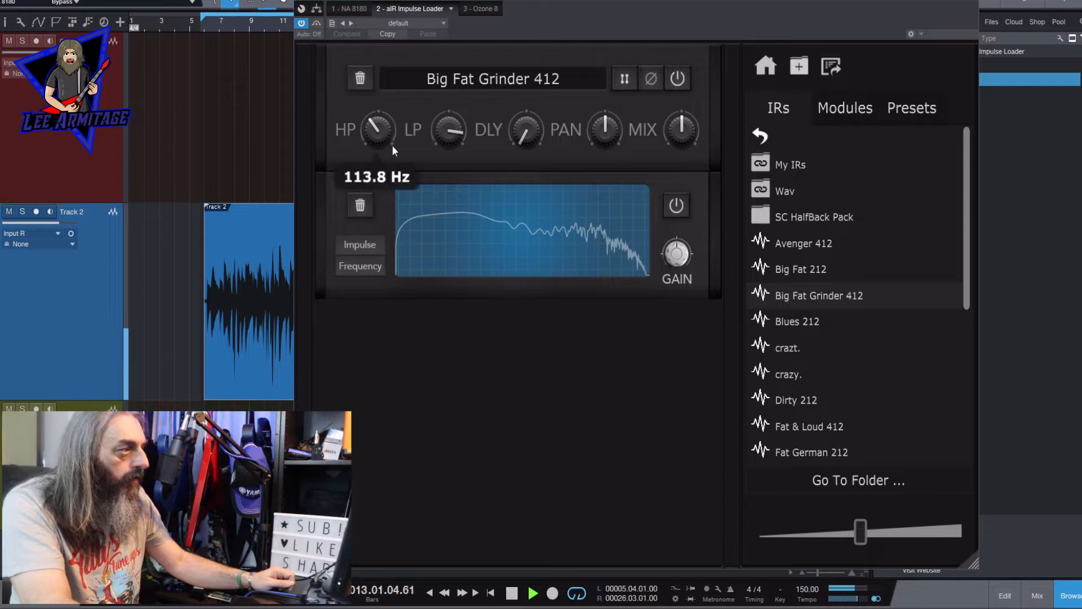
left_click(511, 592)
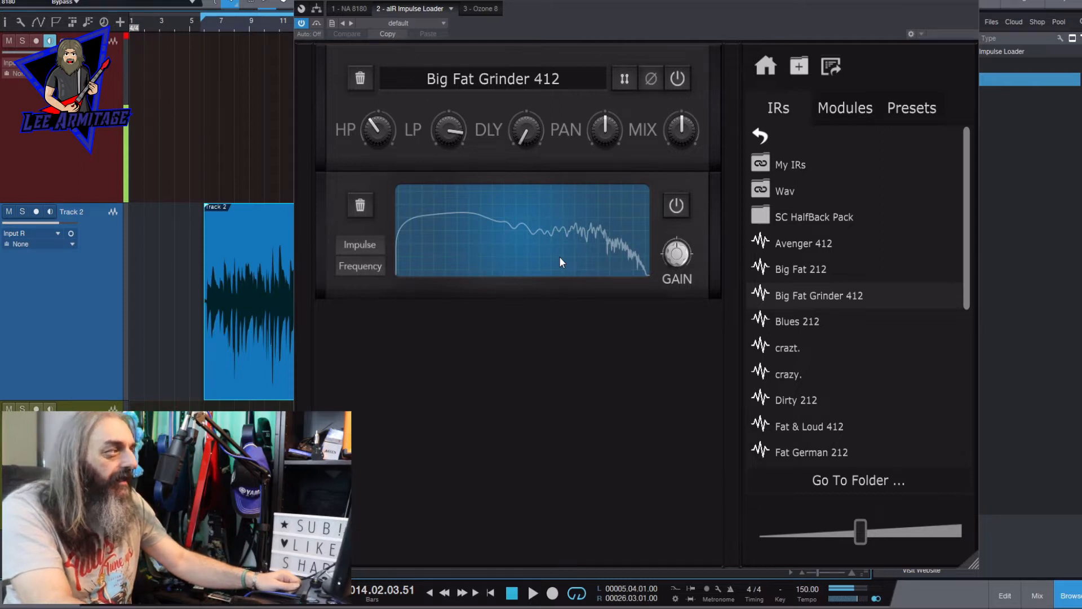
mouse_move(376, 145)
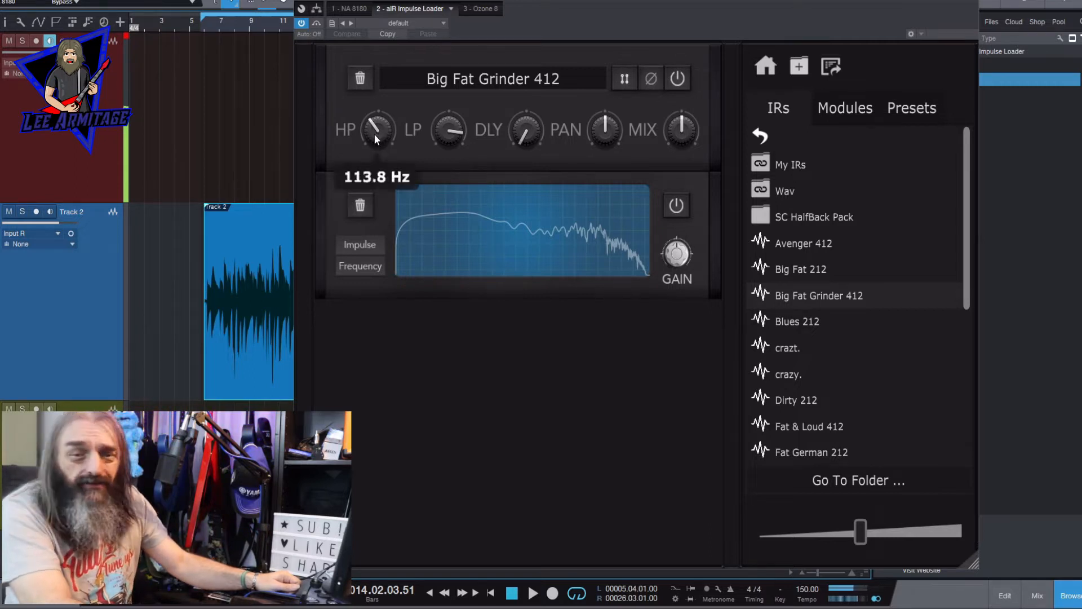
mouse_move(439, 137)
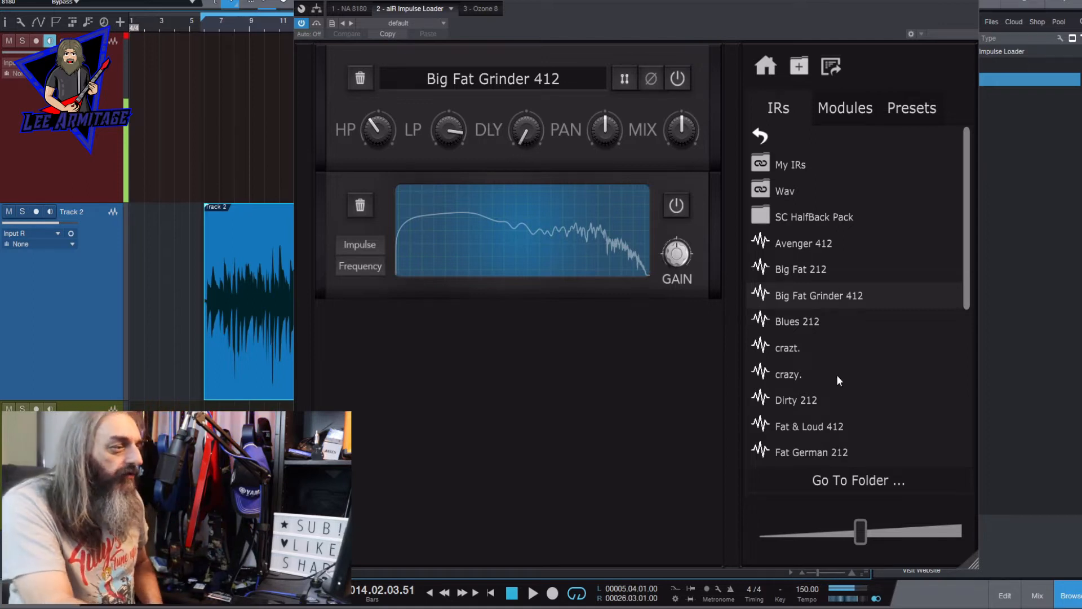
- Load the Thrasher 412 impulse response between Big Fat Grinder 412 and the Visualiser, and switch Big Fat Grinder 412 off
left_click_drag(966, 269, 947, 429)
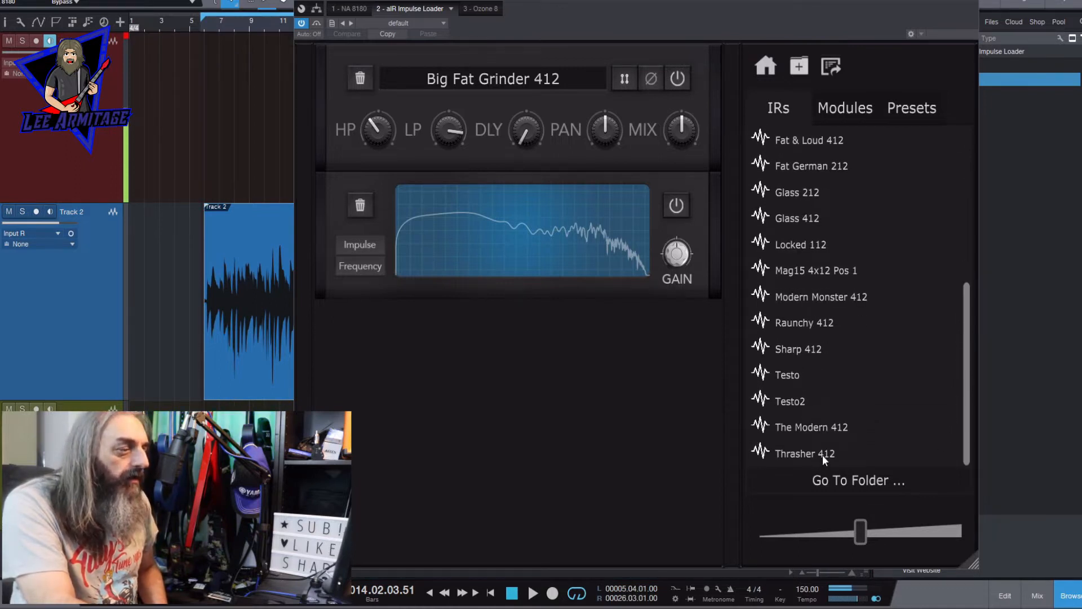
left_click_drag(823, 455, 564, 170)
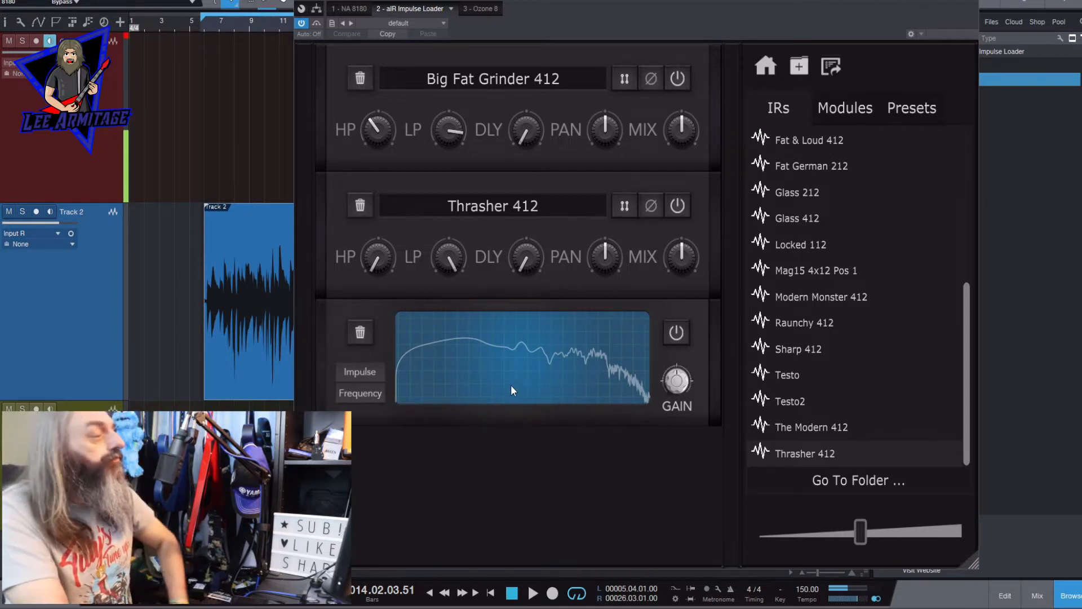
left_click(682, 79)
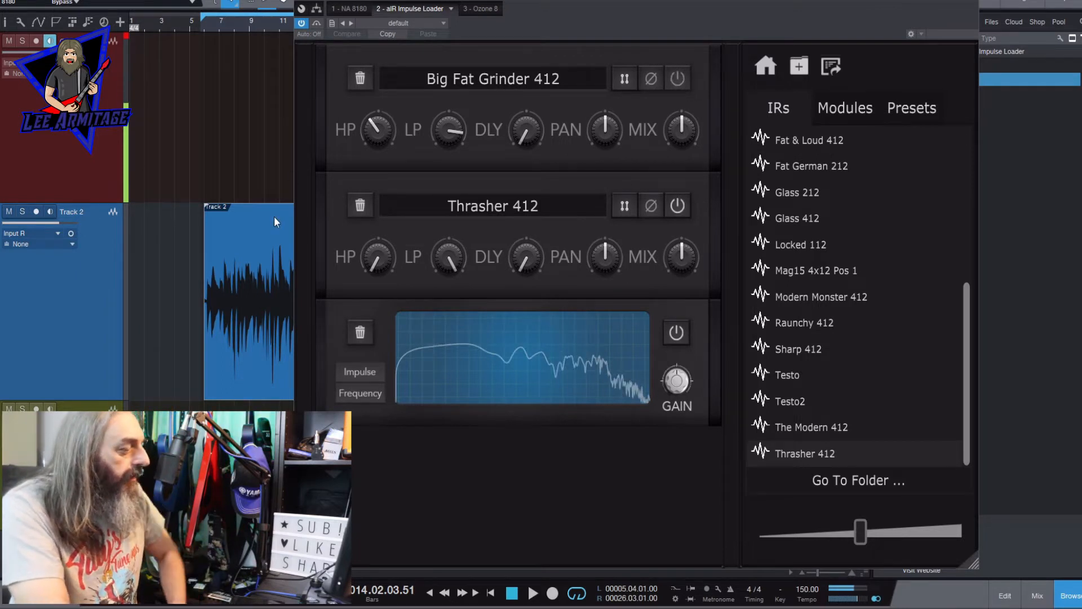
- During playback, set Thrasher 412's high-pass filter to about 103 Hz and lower its low-pass filter
left_click(532, 593)
left_click_drag(379, 263, 382, 156)
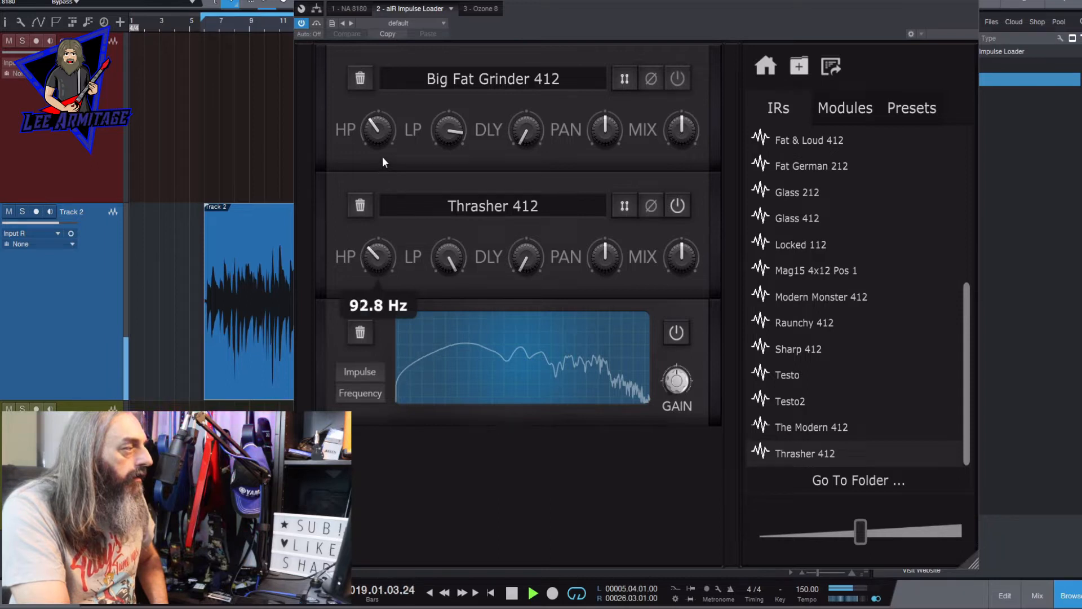
left_click_drag(379, 251, 375, 251)
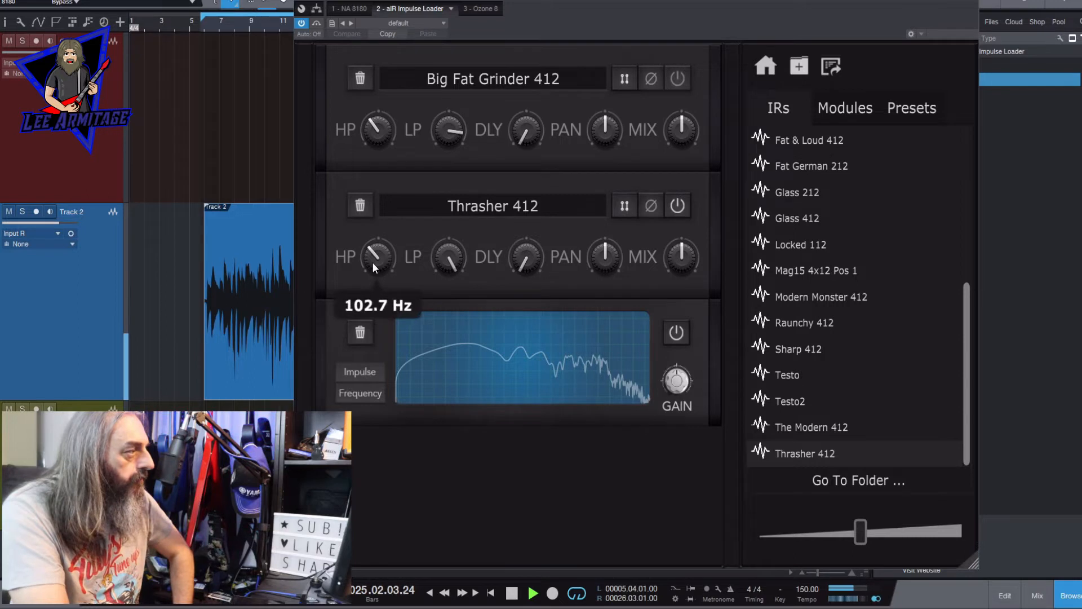
left_click_drag(372, 263, 371, 261)
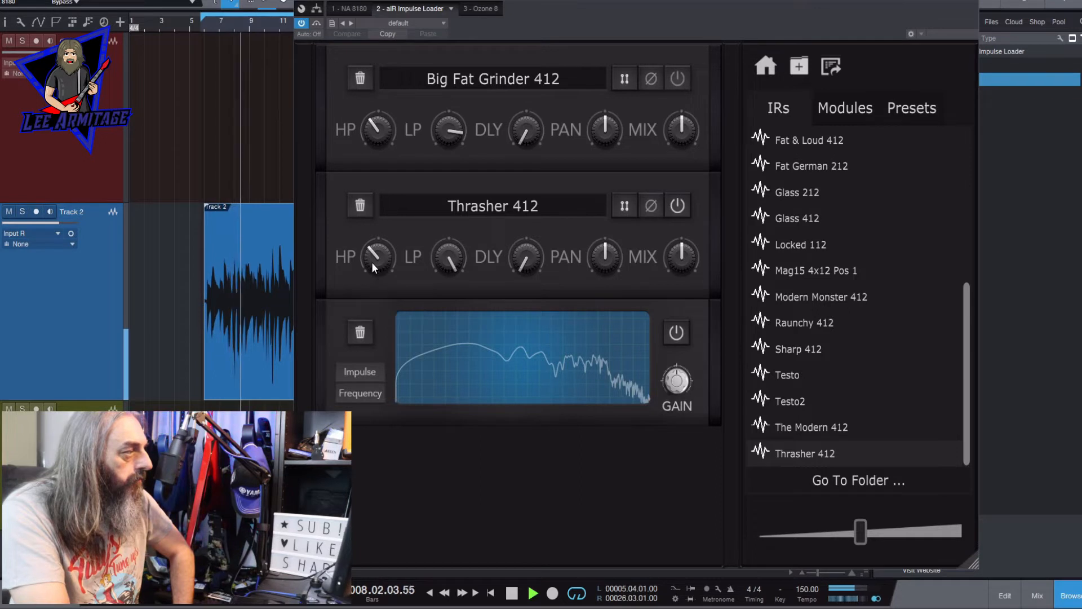
left_click_drag(449, 263, 489, 299)
left_click_drag(488, 301, 488, 302)
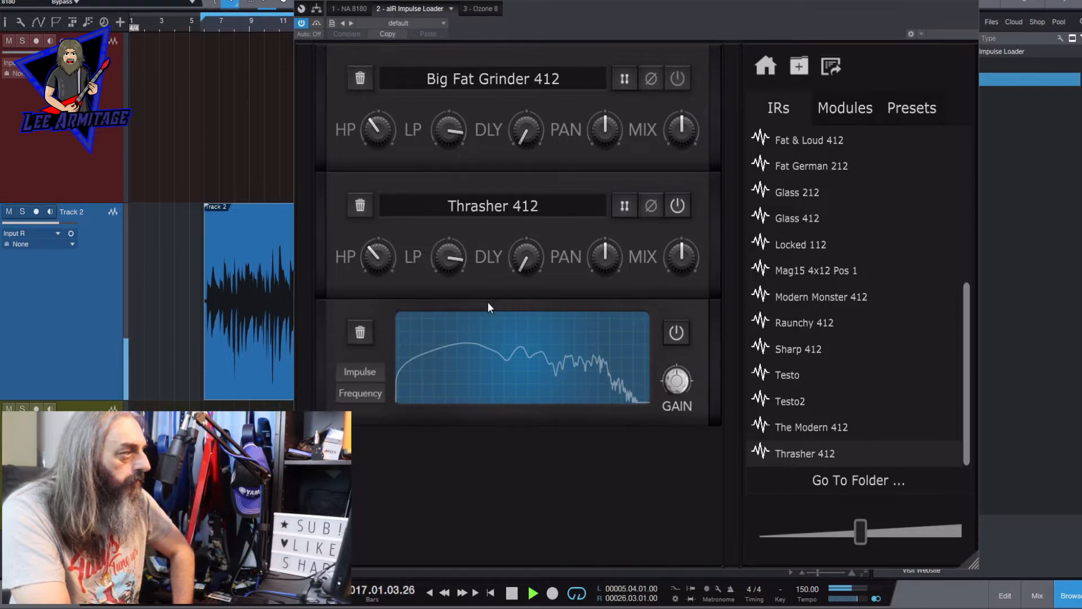
left_click(511, 593)
left_click(50, 41)
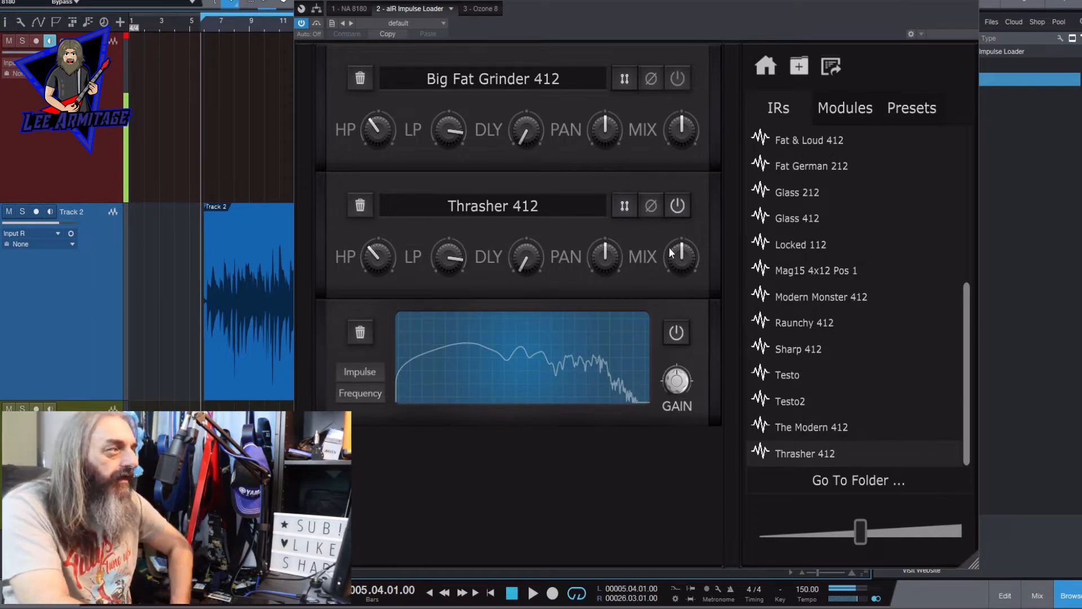
- Switch Big Fat Grinder 412 back on and play the track through both impulse responses, stopping after the audition
left_click(677, 82)
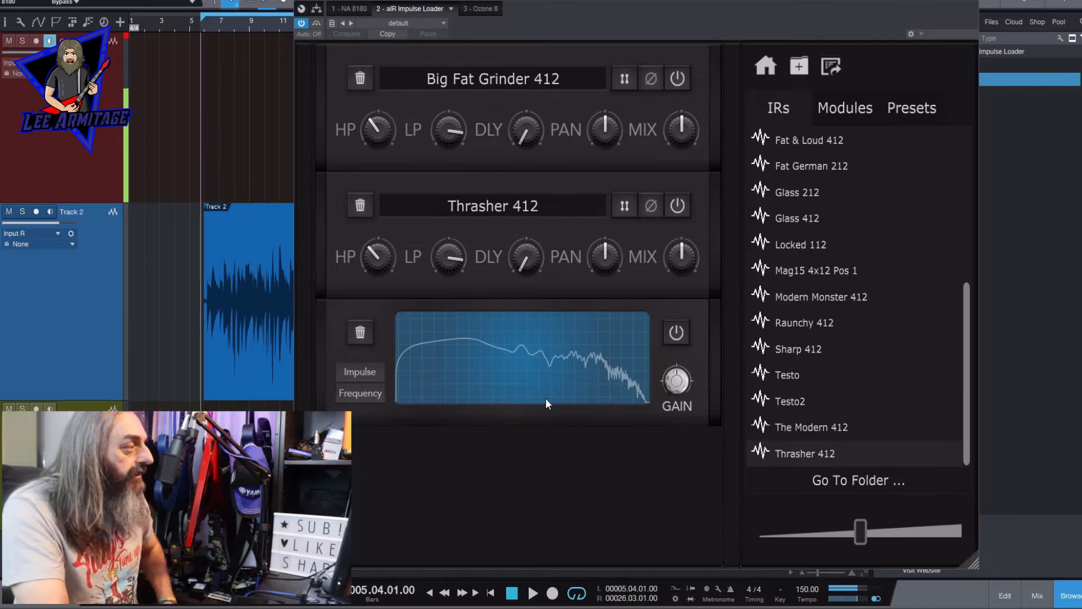
left_click(531, 593)
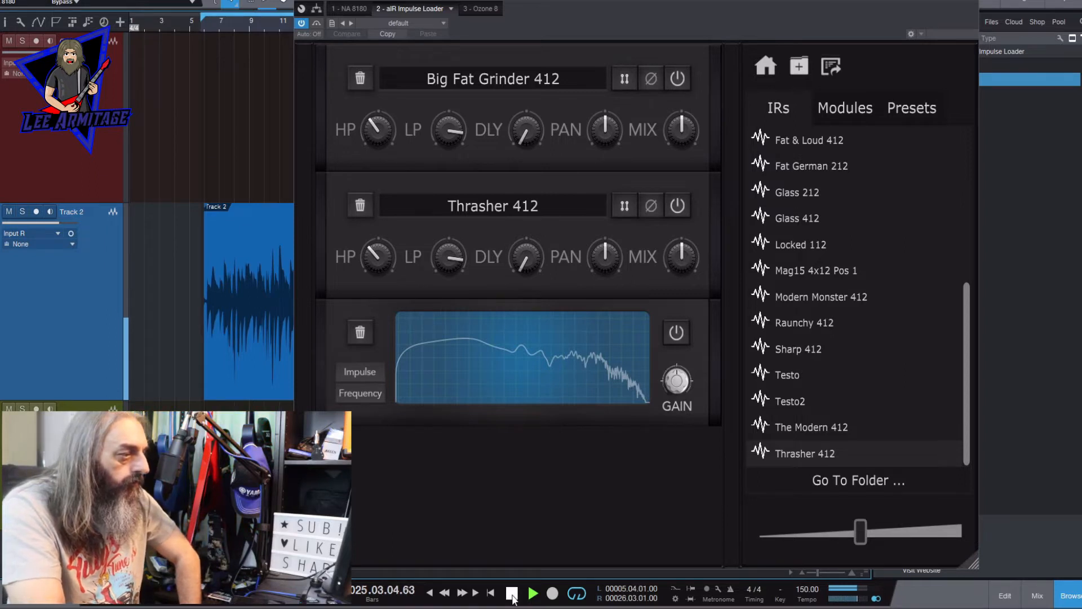
left_click(512, 592)
left_click(49, 42)
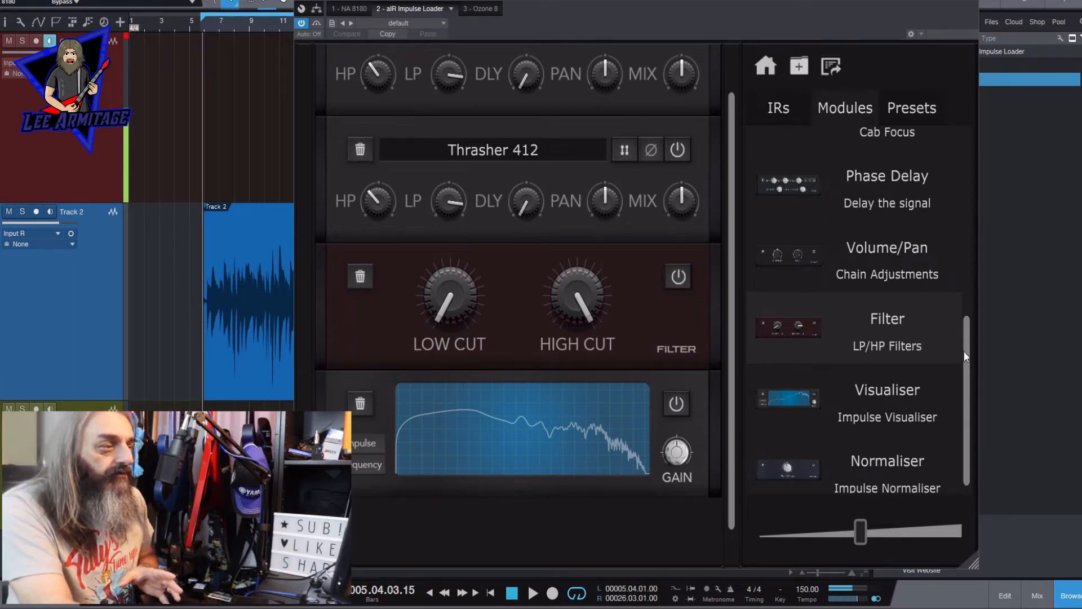
- During playback, set the Filter module's low cut to about 108 Hz and lower its high cut to slightly above mid-travel
left_click_drag(962, 364, 962, 215)
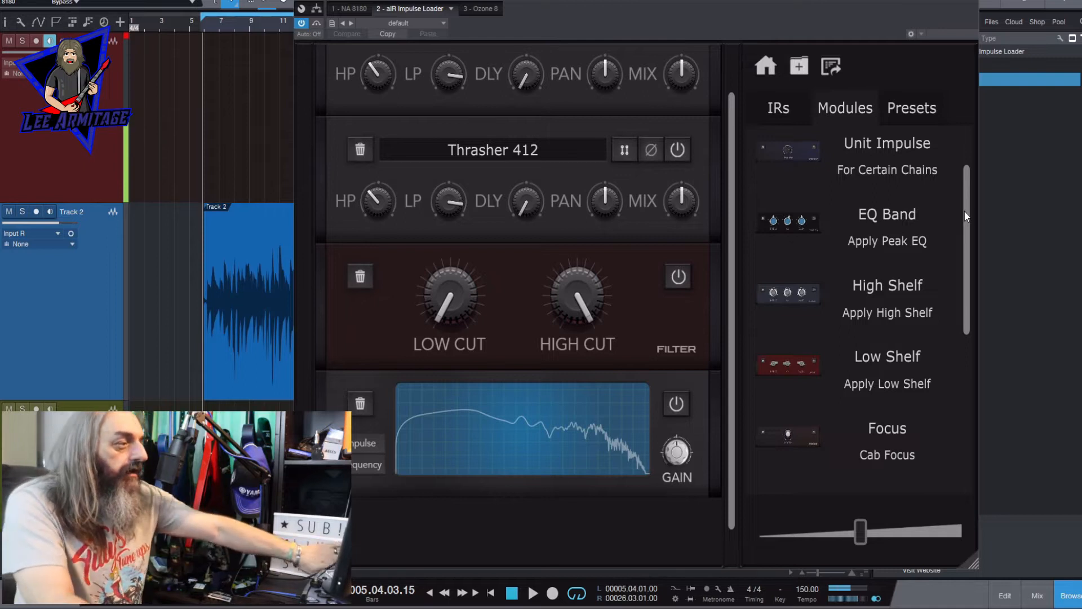
key("space")
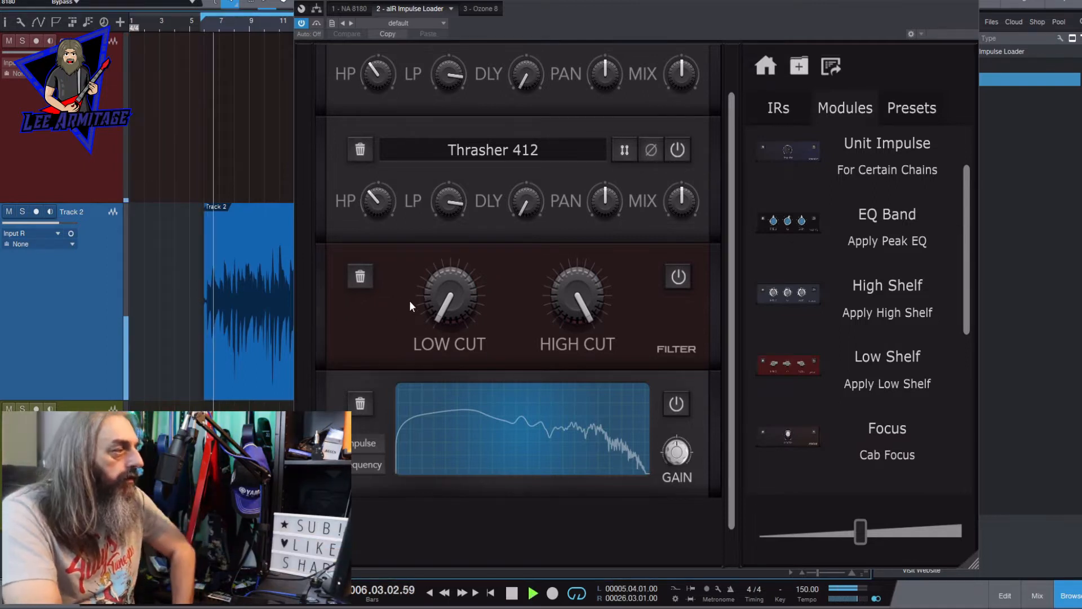
left_click_drag(433, 307, 431, 199)
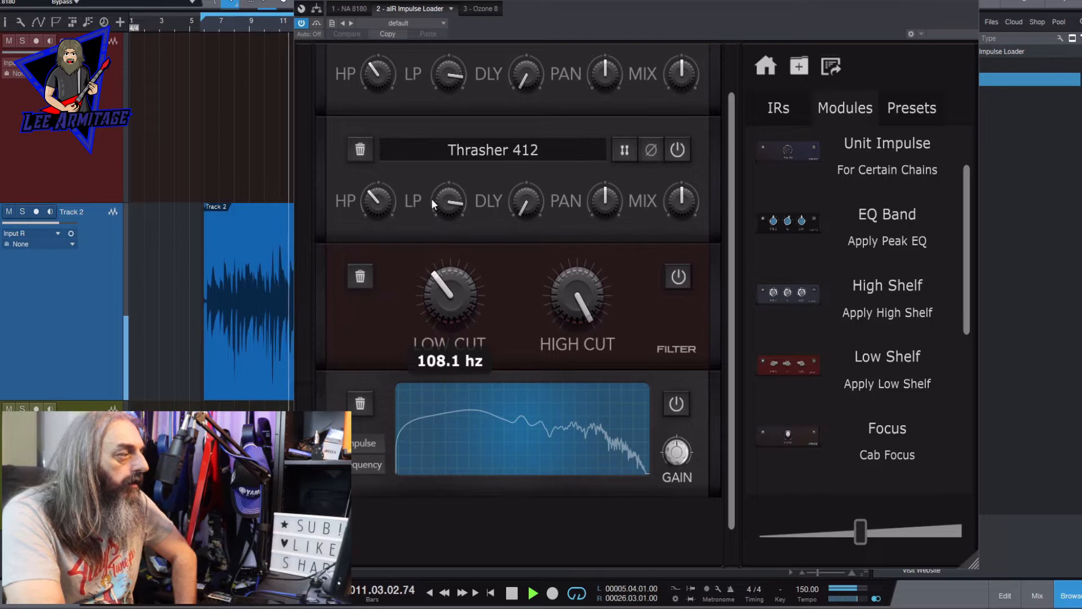
mouse_move(558, 298)
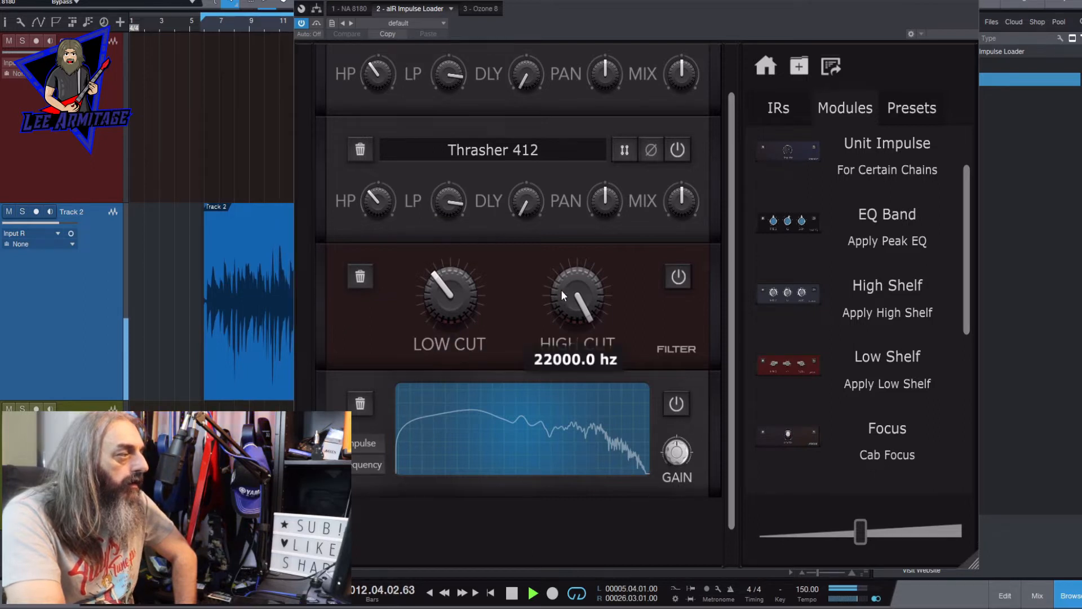
left_click_drag(561, 290, 553, 417)
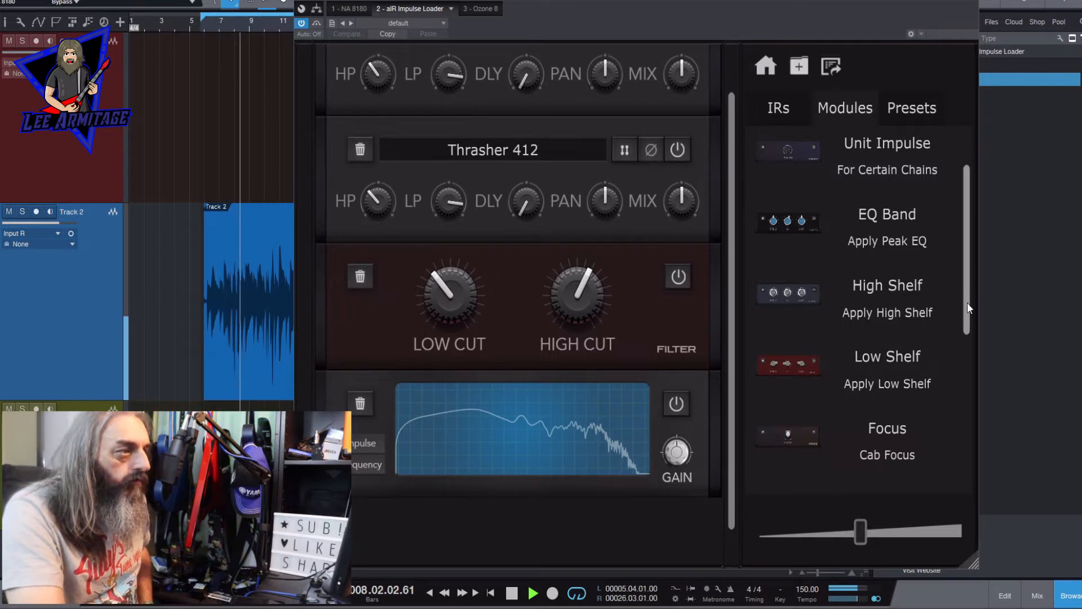
- Add a High Shelf module between the Filter and the Visualiser and raise its Q
left_click_drag(967, 303, 968, 297)
left_click_drag(811, 306, 577, 361)
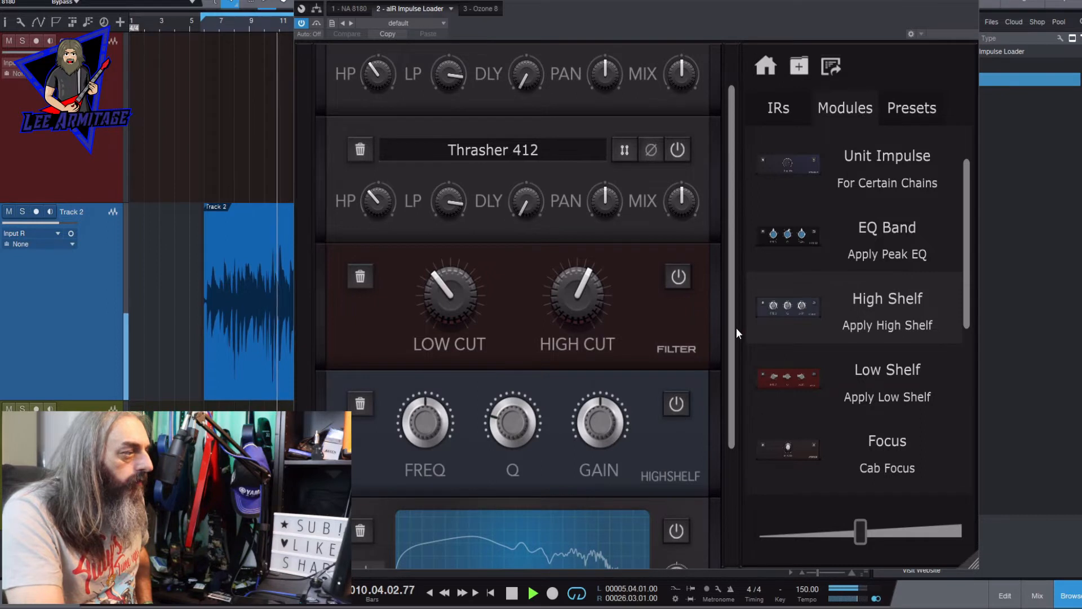
scroll(735, 376, "down", 3)
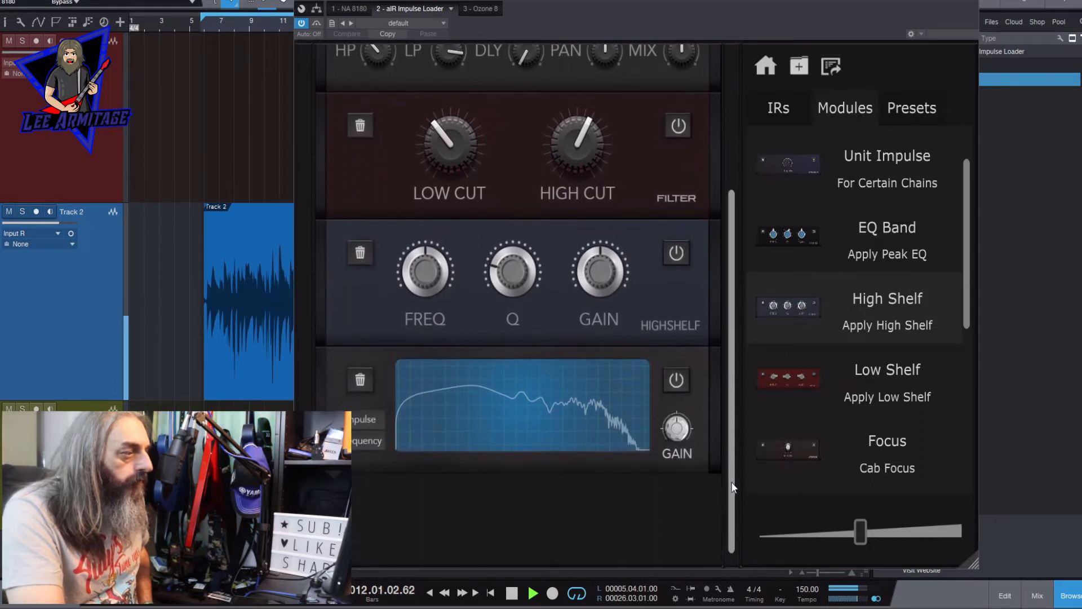
left_click_drag(542, 252, 512, 218)
left_click_drag(535, 122, 555, 148)
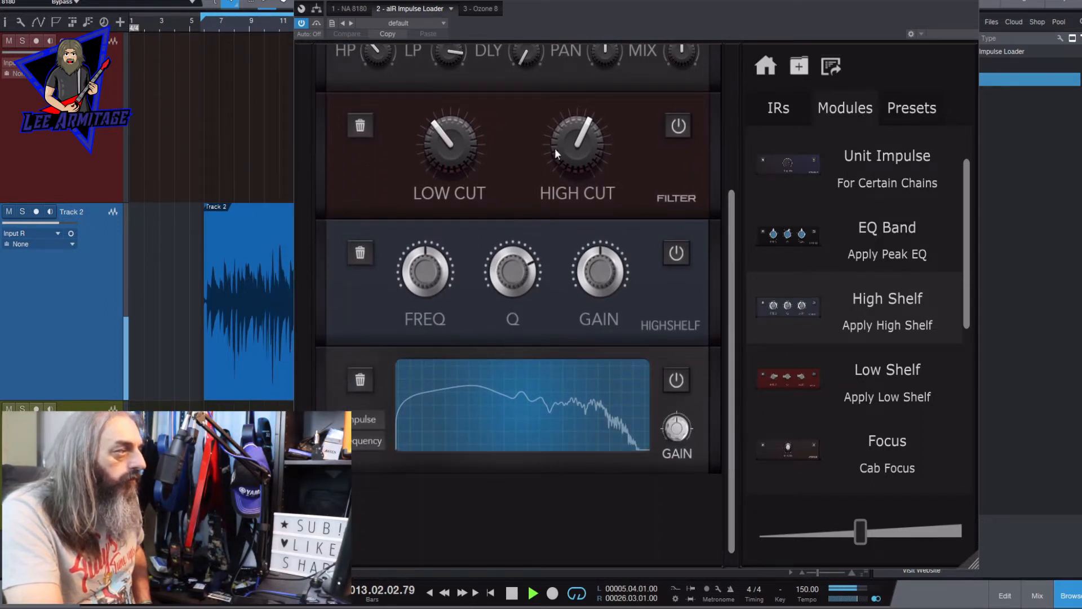
- Boost the high shelf's gain to about 10.9 dB, lower its frequency slightly below 6000 Hz, and bring the gain down to a slight cut
left_click_drag(605, 273, 619, 139)
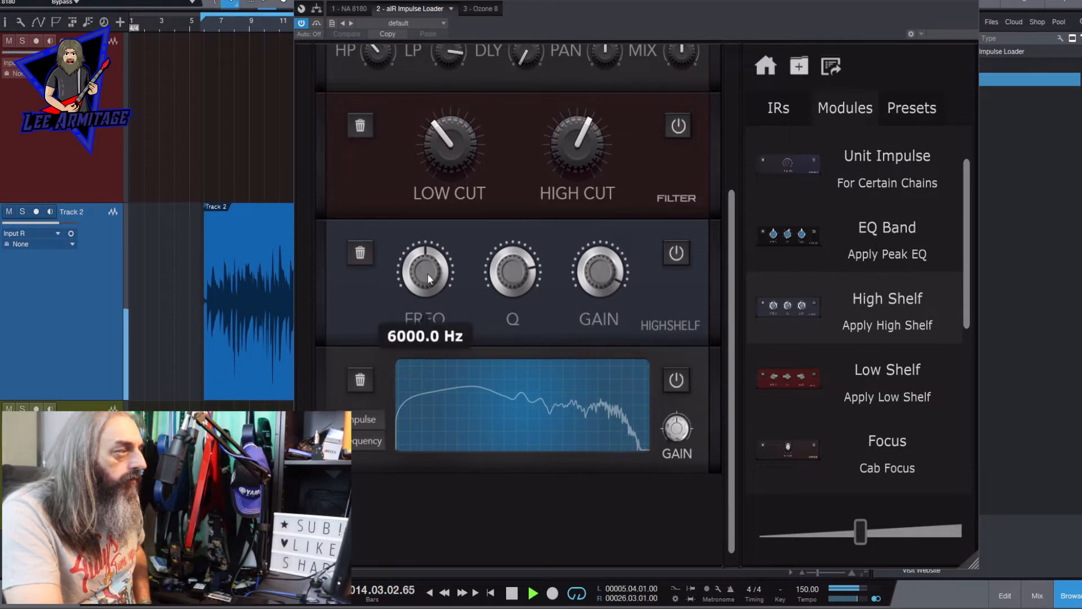
left_click_drag(423, 261, 421, 283)
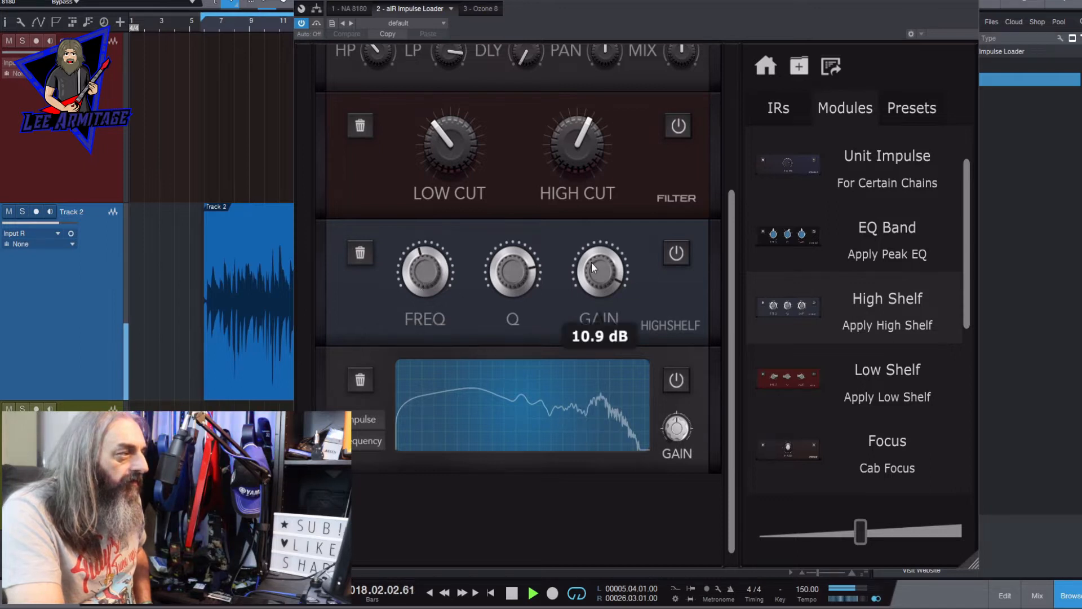
left_click_drag(592, 262, 575, 437)
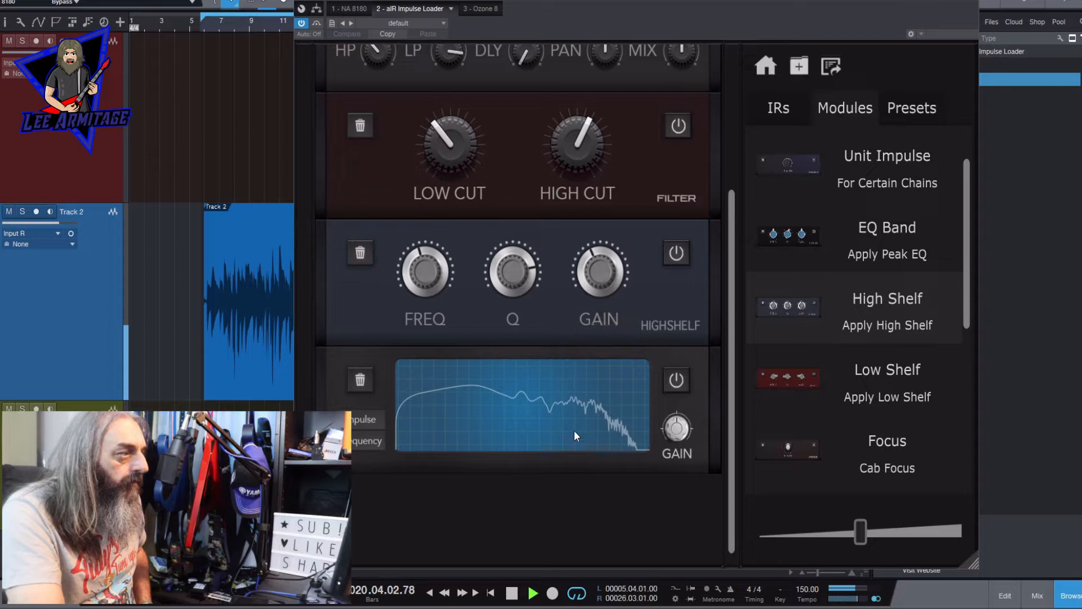
- Add a second High Shelf module below the first, raise its Q and its gain to 12 dB, and lower its frequency
left_click_drag(858, 298, 609, 338)
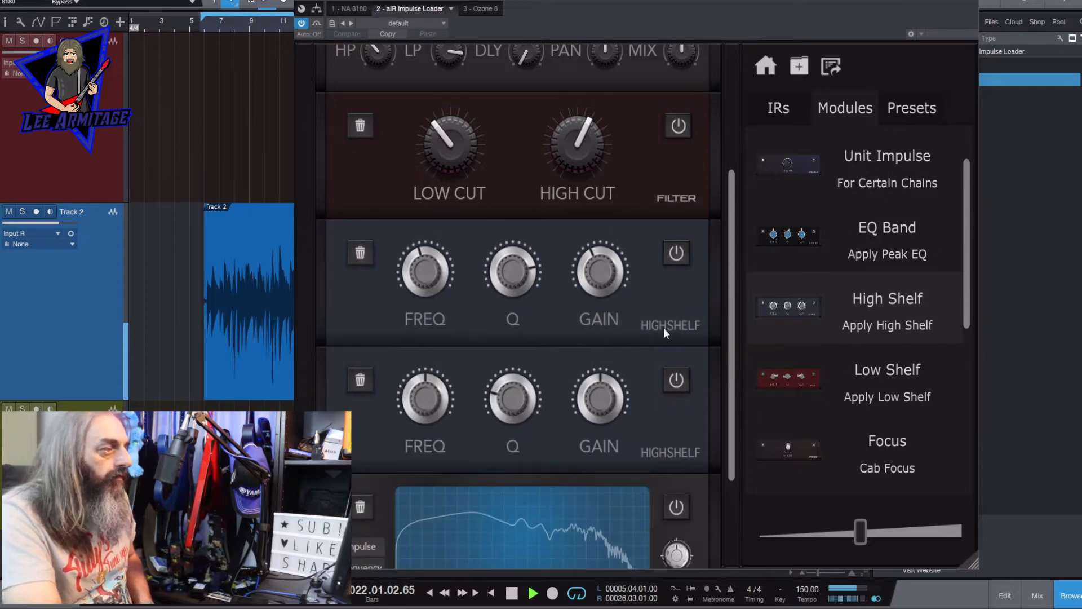
left_click_drag(730, 326, 691, 427)
left_click_drag(510, 243, 520, 65)
left_click_drag(601, 258, 617, 158)
left_click(623, 102)
left_click_drag(432, 234, 411, 290)
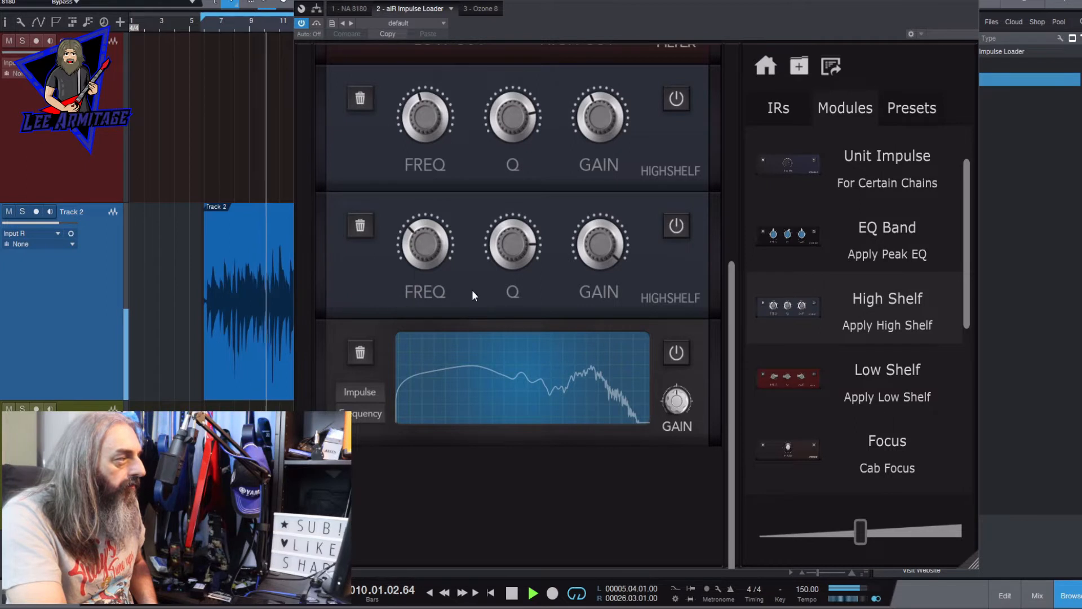
- Lower the second high shelf's Q slightly and bring its gain down to a slight cut
mouse_move(519, 239)
left_click_drag(519, 239, 512, 273)
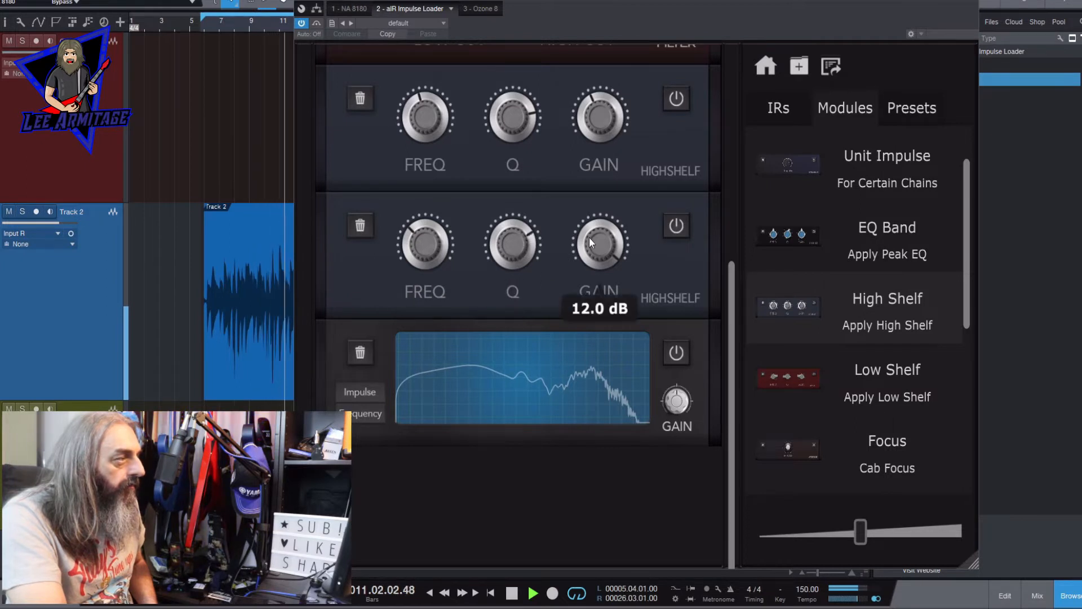
left_click_drag(600, 244, 586, 418)
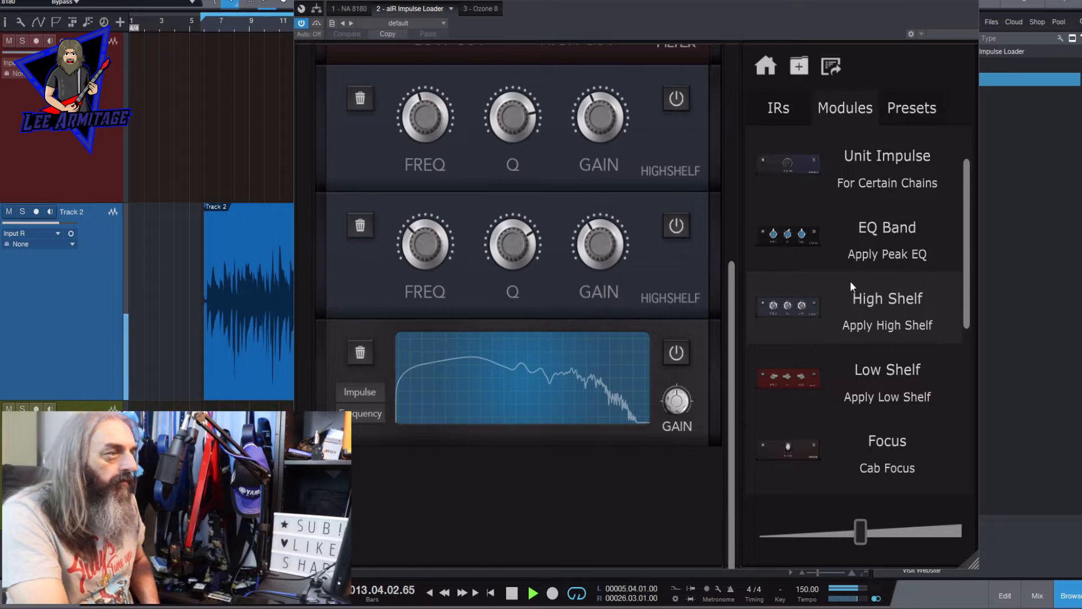
- Add an EQ Band module between the second High Shelf and the Visualiser, and raise its Q and gain
left_click_drag(859, 243, 608, 320)
left_click_drag(512, 362, 561, 186)
left_click_drag(595, 348, 627, 234)
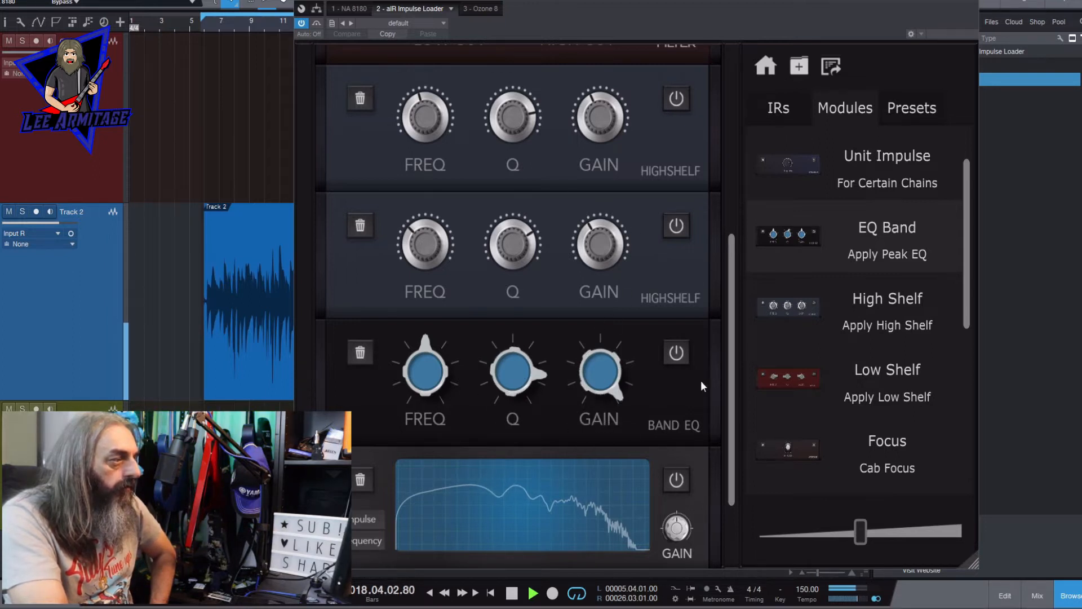
- Fine-tune the EQ band's frequency and bring its gain down to a slight cut
scroll(649, 361, "down", 1)
mouse_move(428, 305)
left_mouse_down()
mouse_move(434, 316)
mouse_move(440, 280)
mouse_move(428, 322)
mouse_move(429, 309)
left_mouse_up()
mouse_move(520, 317)
mouse_move(594, 294)
left_click_drag(589, 404, 588, 464)
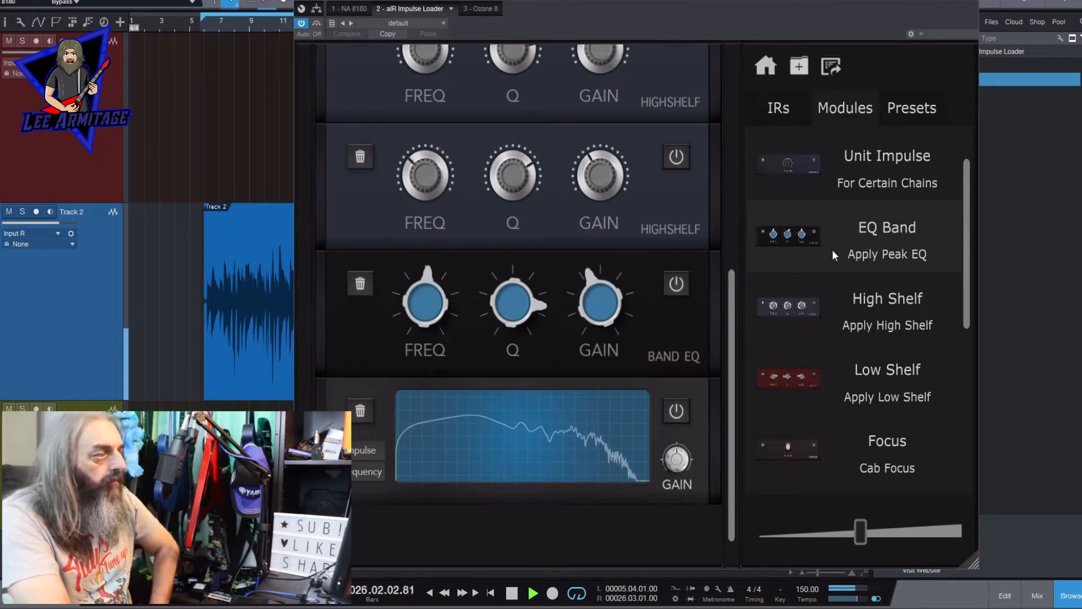
- Add a second EQ Band module below the first, and raise its Q and gain
left_click_drag(836, 259, 621, 359)
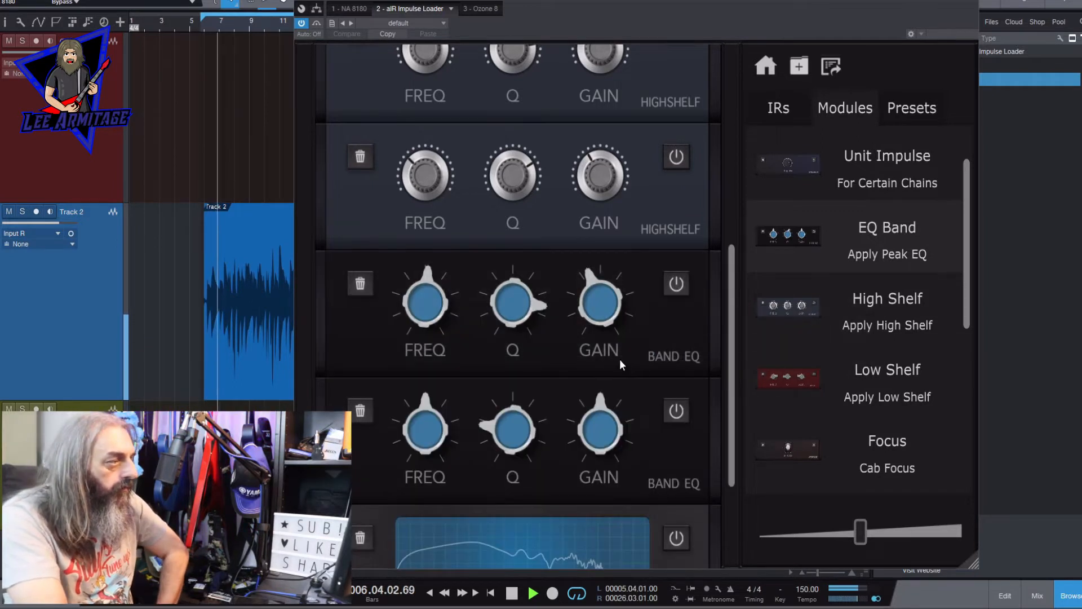
left_click_drag(728, 341, 733, 446)
left_click_drag(507, 258, 556, 133)
left_click(603, 257)
left_click_drag(604, 257, 640, 170)
left_click_drag(593, 277, 598, 250)
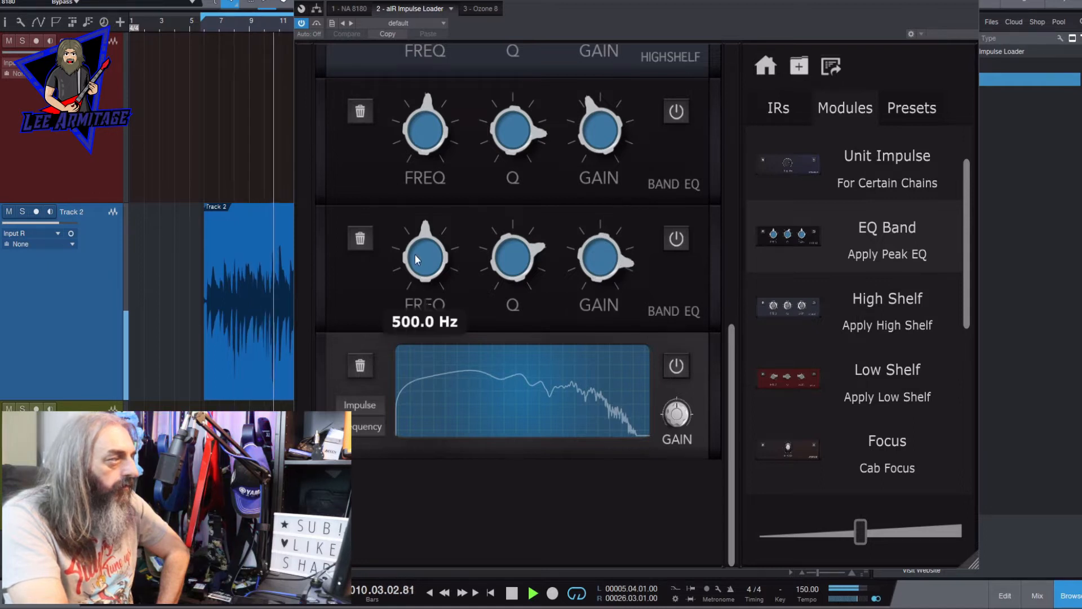
- Fine-tune the second EQ band: frequency slightly below 500 Hz, higher Q, and gain brought down to a slight cut
left_click_drag(415, 254, 416, 267)
left_click_drag(502, 263, 494, 363)
left_click_drag(594, 259, 597, 386)
left_click_drag(503, 286, 532, 156)
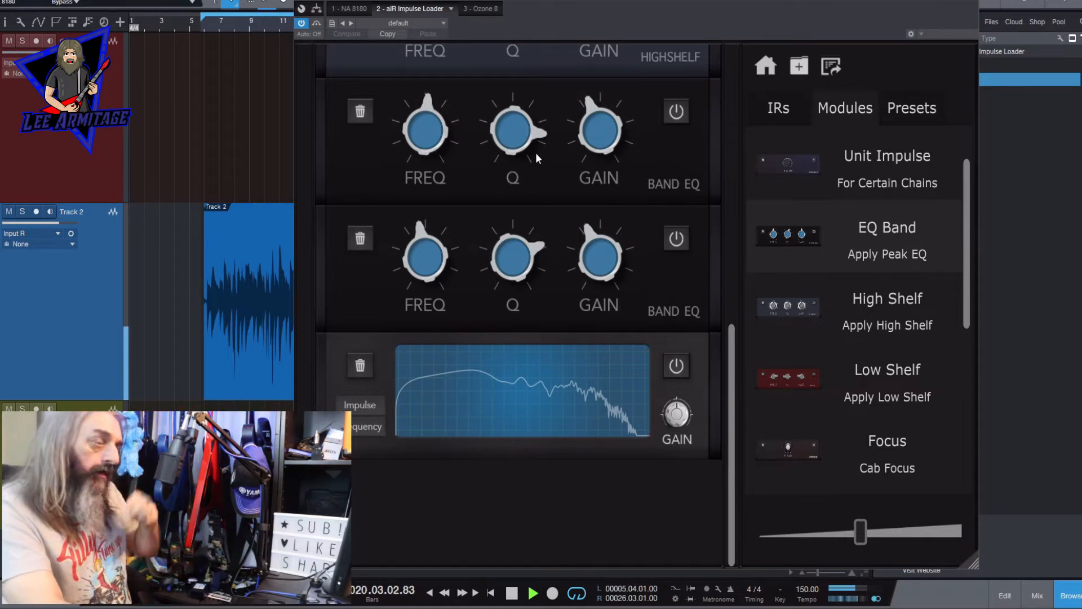
left_click_drag(505, 258, 510, 200)
mouse_move(596, 236)
left_click_drag(598, 240, 597, 243)
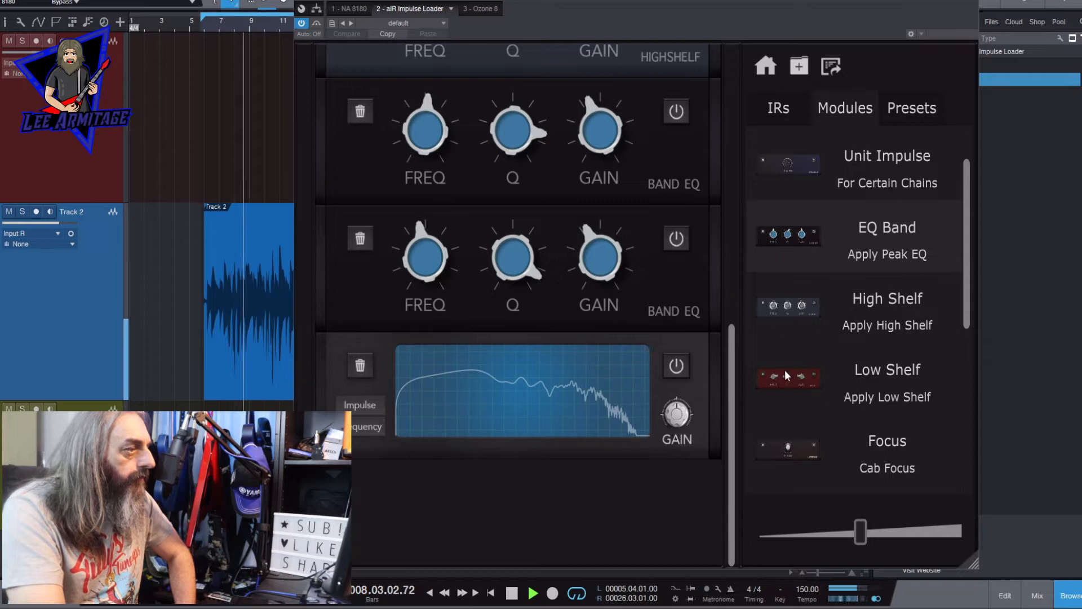
- Add a Low Shelf module above the Visualiser, with frequency about 230 Hz and gain boosted, then reduced to a slight cut
left_click_drag(786, 373, 618, 318)
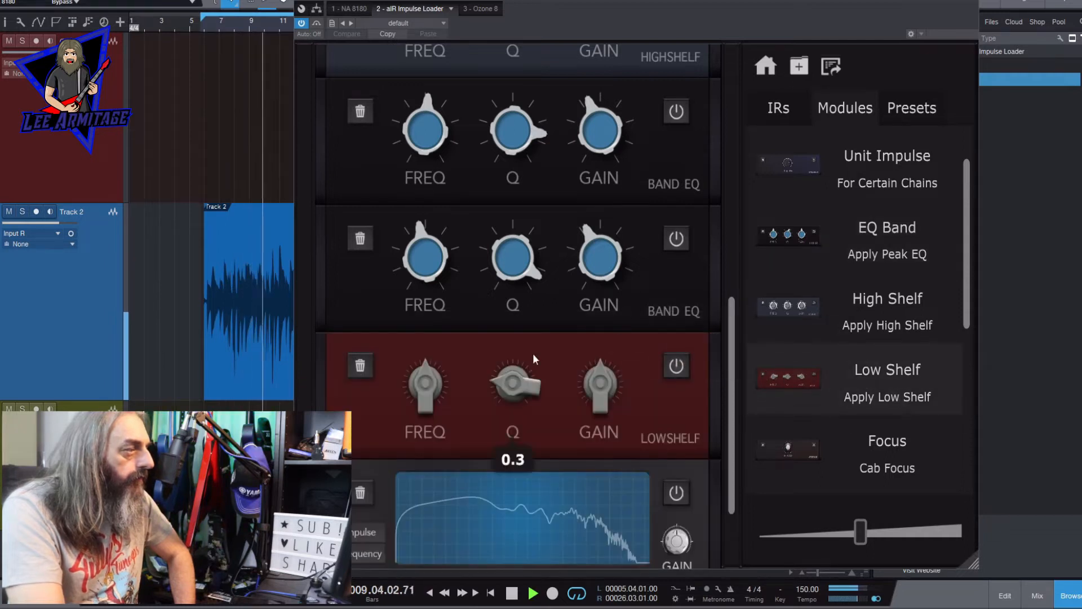
mouse_move(601, 411)
left_click_drag(601, 411, 611, 286)
mouse_move(425, 387)
left_click_drag(425, 387, 424, 376)
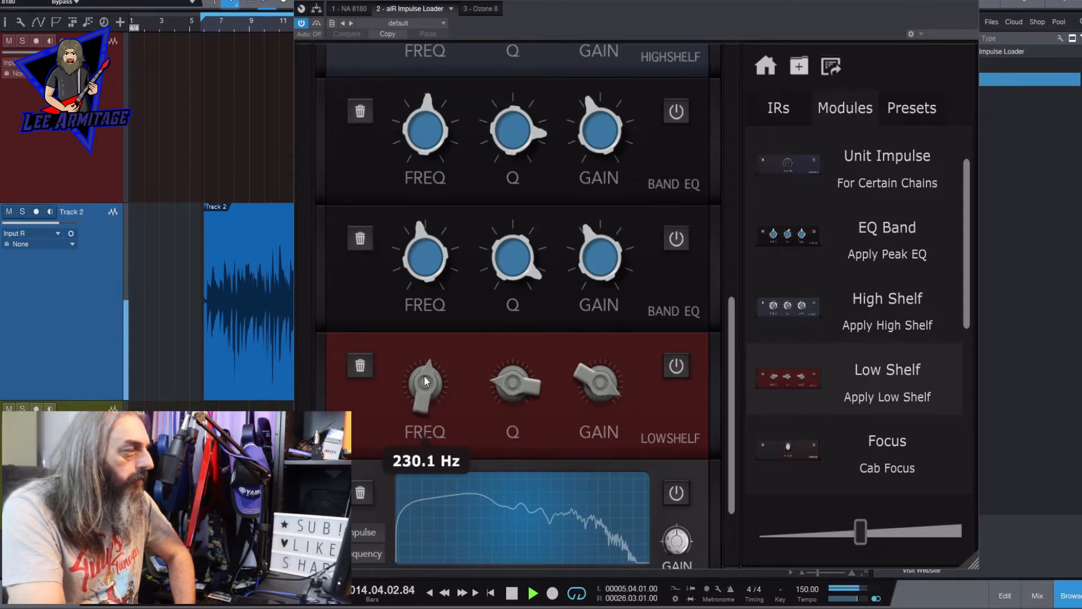
left_click_drag(586, 378, 601, 524)
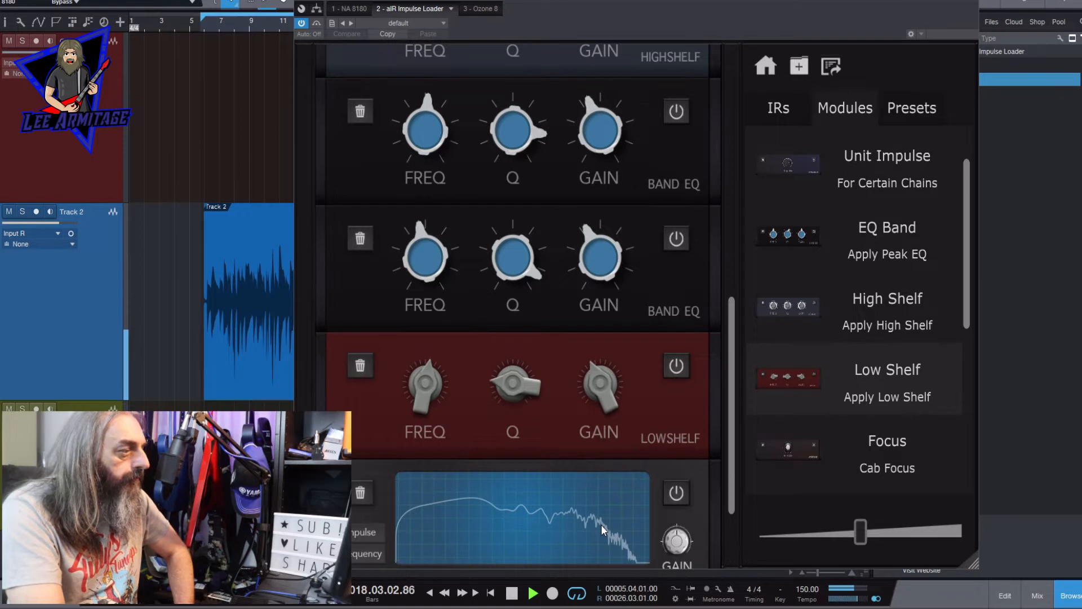
- Deepen the gain cuts on both EQ bands slightly, bringing the second band to about -2.9 dB
scroll(563, 229, "up", 2)
mouse_move(592, 271)
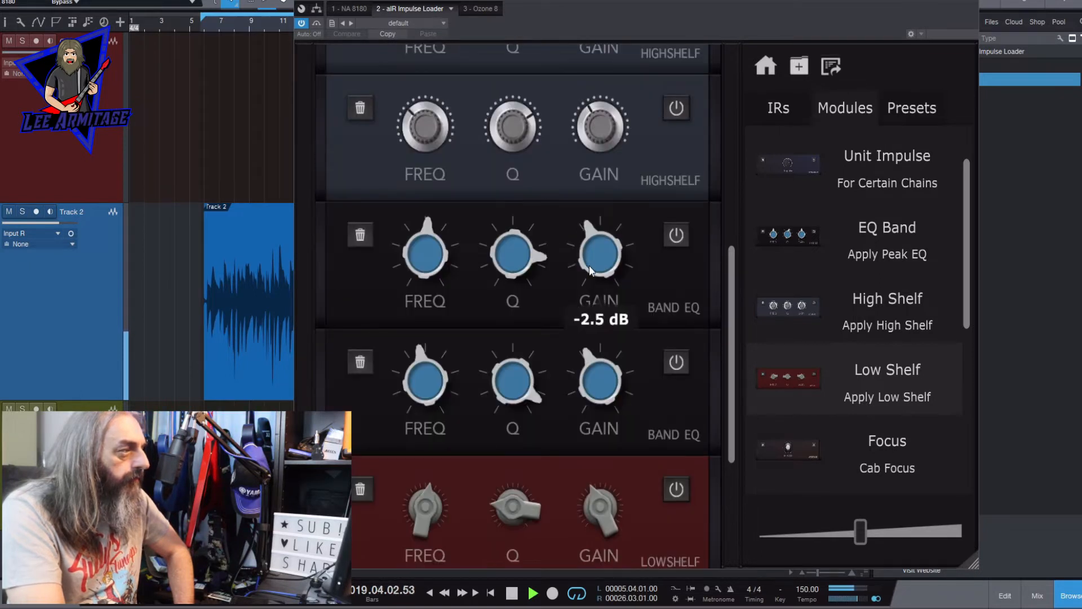
left_click_drag(590, 270, 589, 274)
left_click_drag(585, 362, 584, 367)
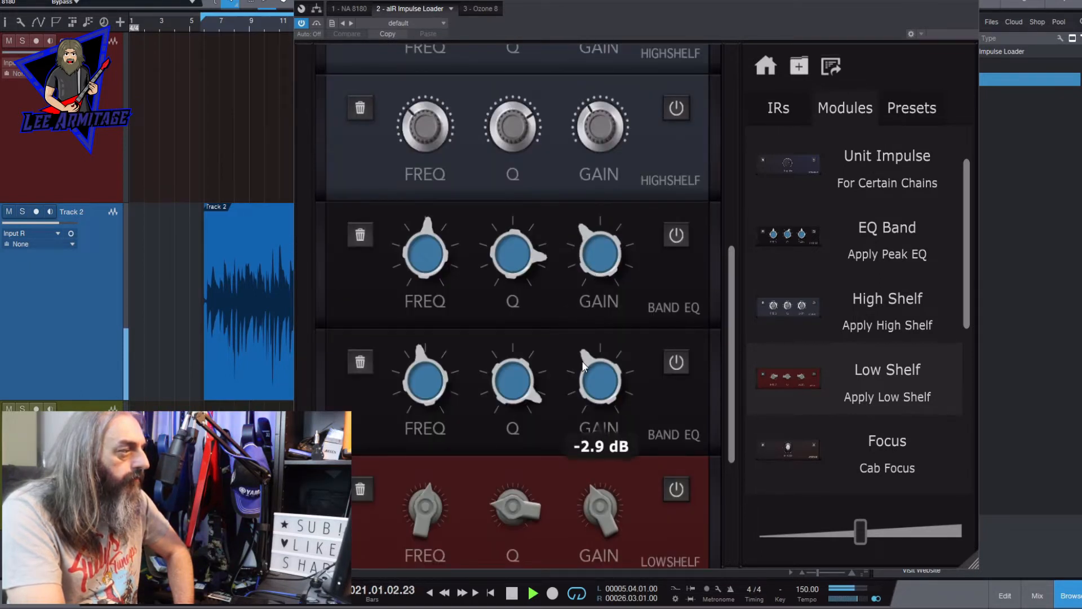
- Add a second Low Shelf below the first, lower its frequency to about 170 Hz and bring its boosted gain down to a slight cut
left_click_drag(728, 356, 732, 449)
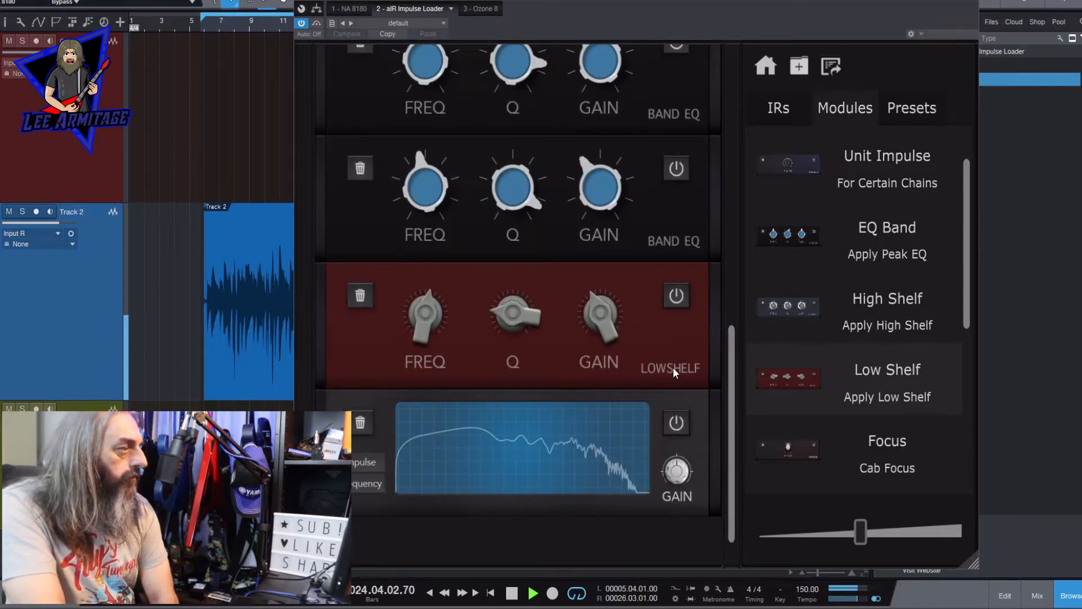
left_click_drag(802, 392, 599, 387)
left_click_drag(736, 380, 721, 432)
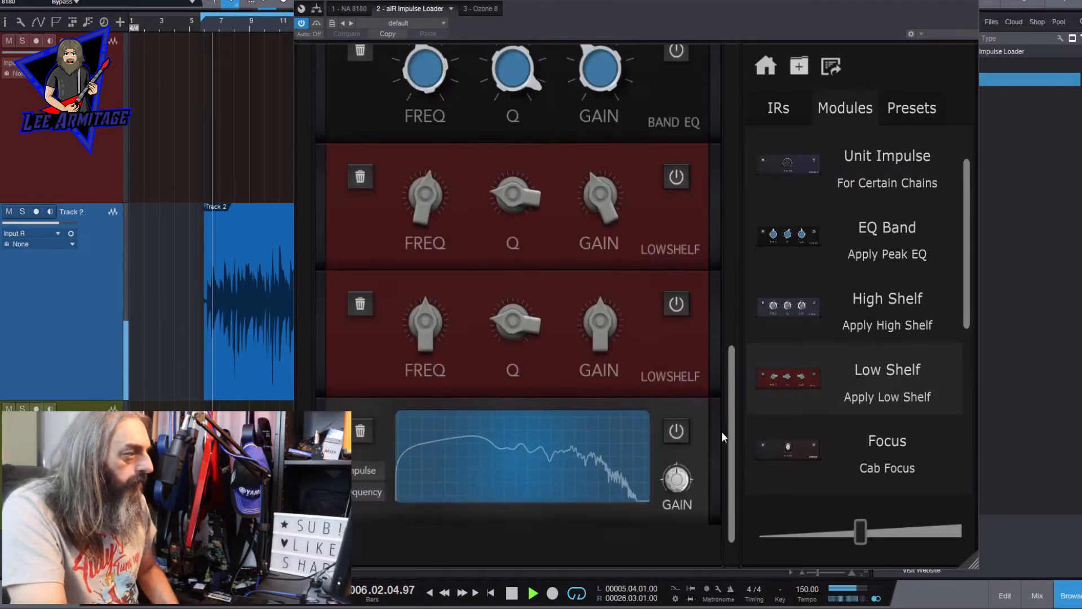
left_click_drag(592, 265, 592, 148)
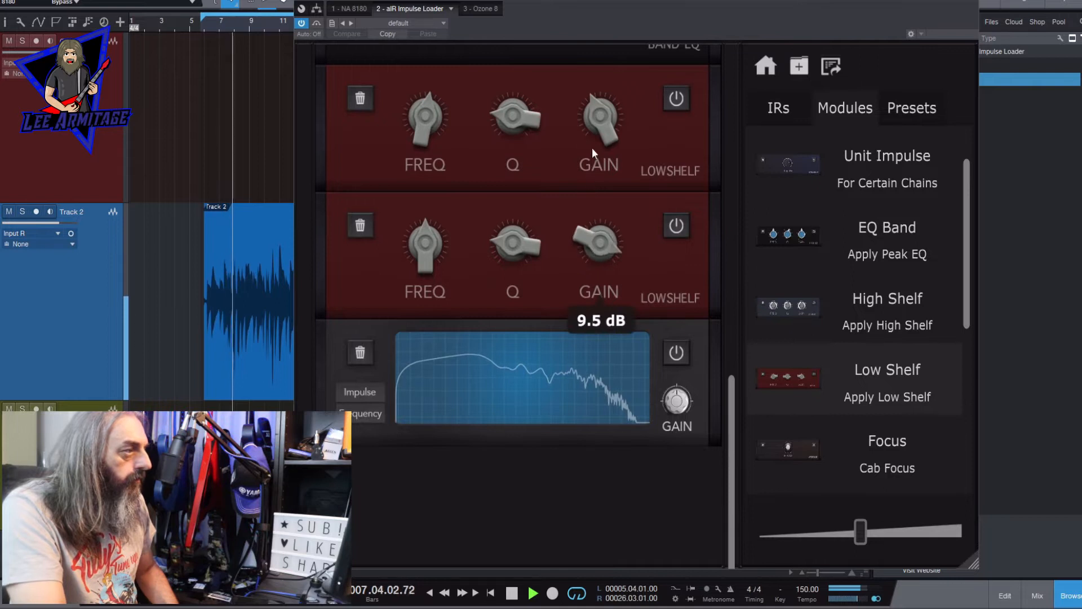
mouse_move(422, 237)
left_mouse_down()
mouse_move(424, 260)
mouse_move(417, 251)
left_mouse_up()
left_click_drag(599, 244, 594, 384)
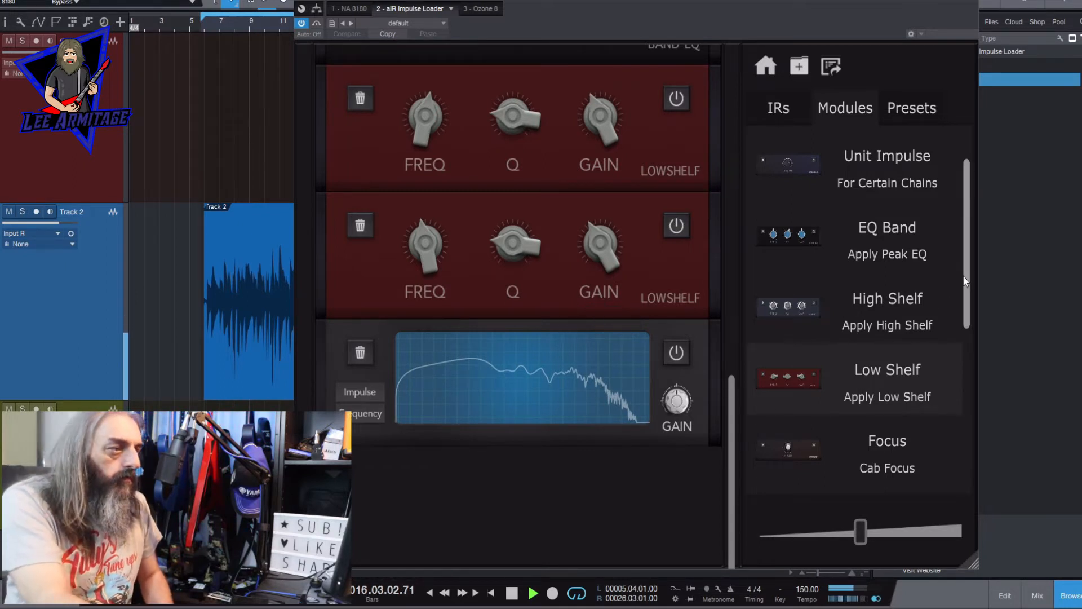
- Look through the list of available modules and stop playback
scroll(961, 258, "up", 2)
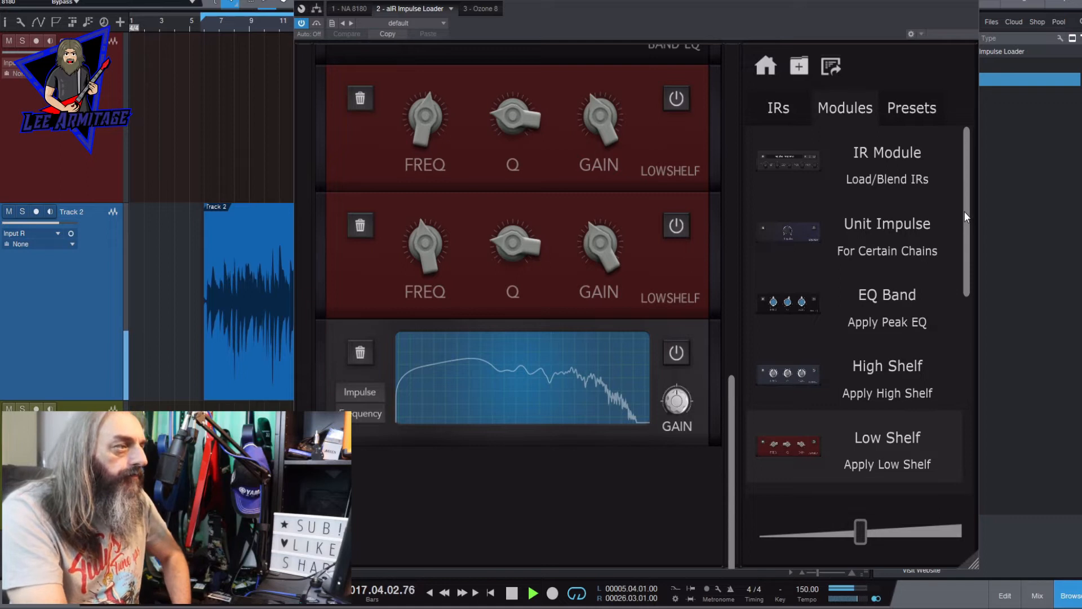
scroll(964, 212, "down", 4)
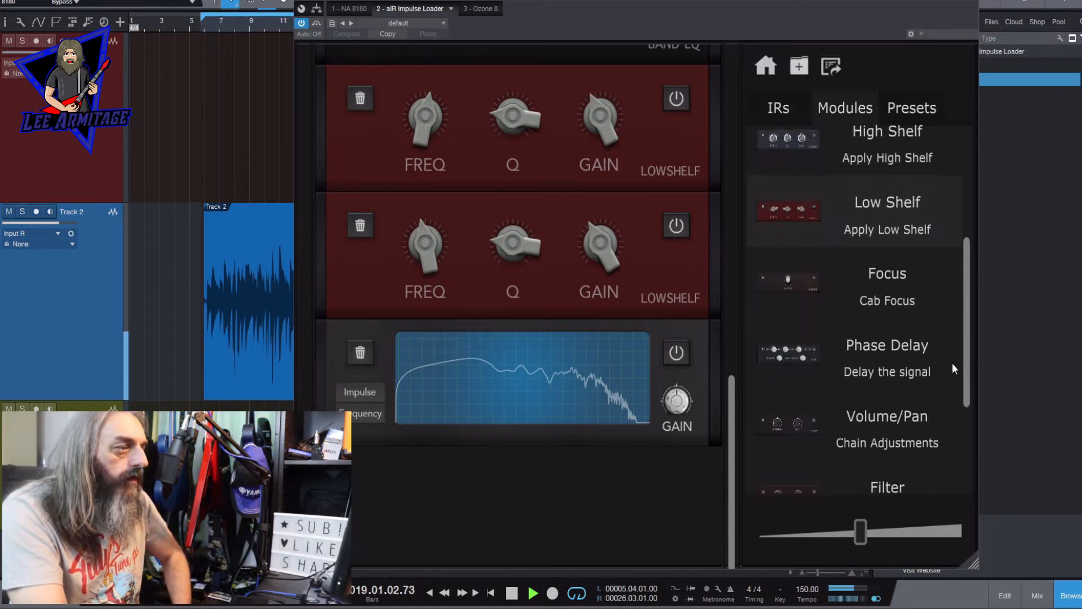
scroll(950, 370, "down", 3)
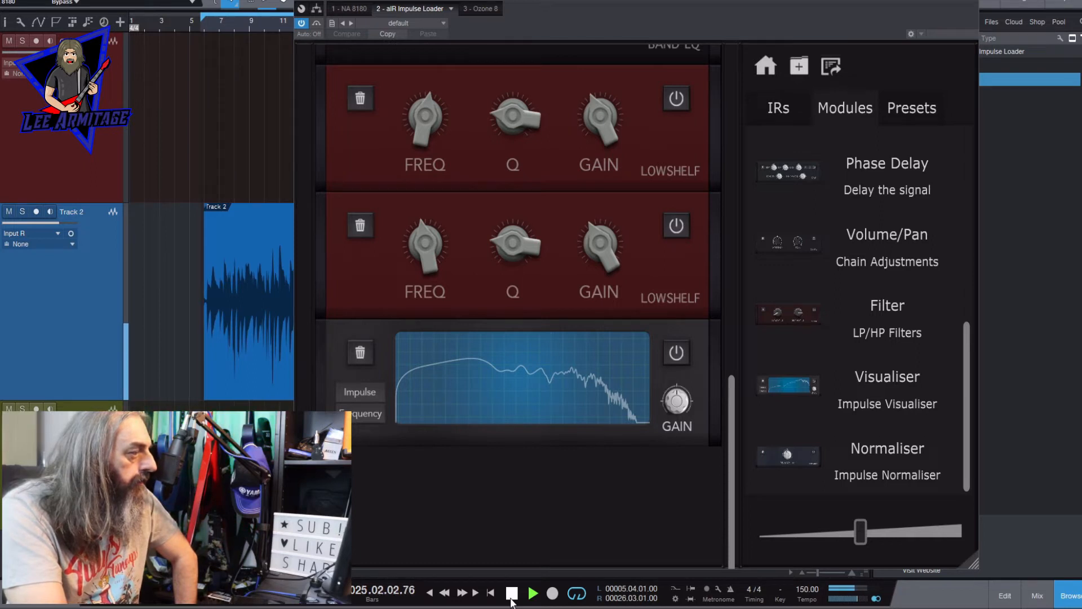
left_click(512, 592)
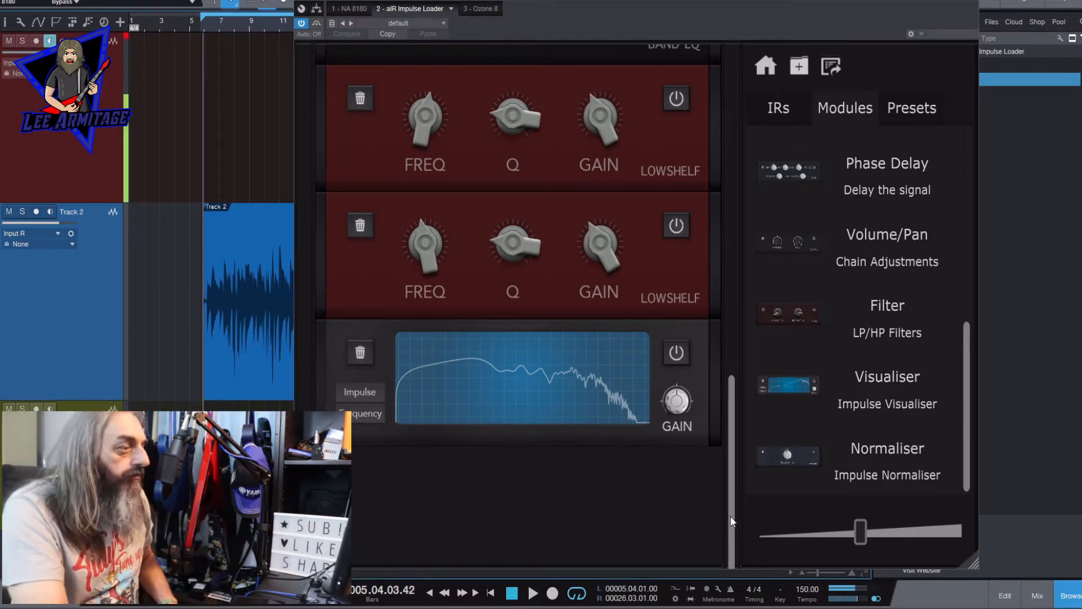
- Review the Filter module and the frequency, Q and gain settings of both High Shelf modules
scroll(715, 333, "up", 10)
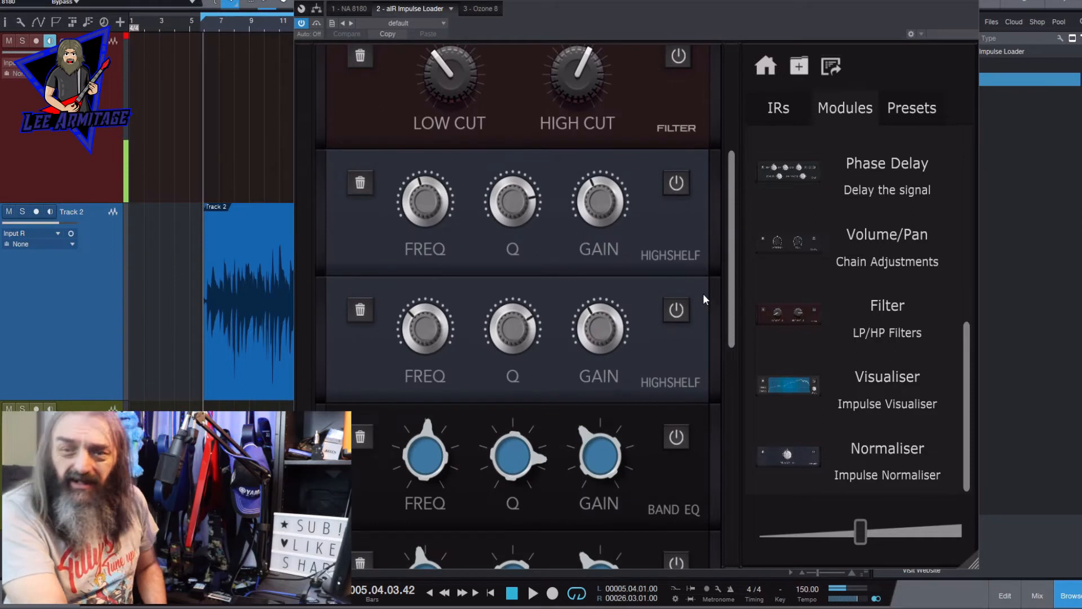
scroll(705, 292, "up", 1)
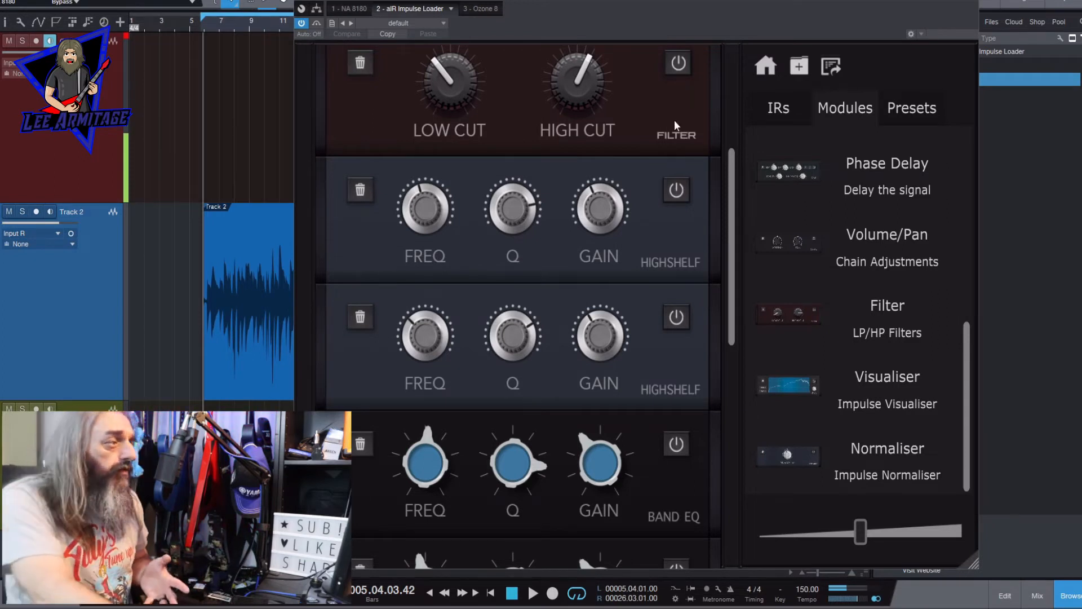
scroll(716, 310, "up", 1)
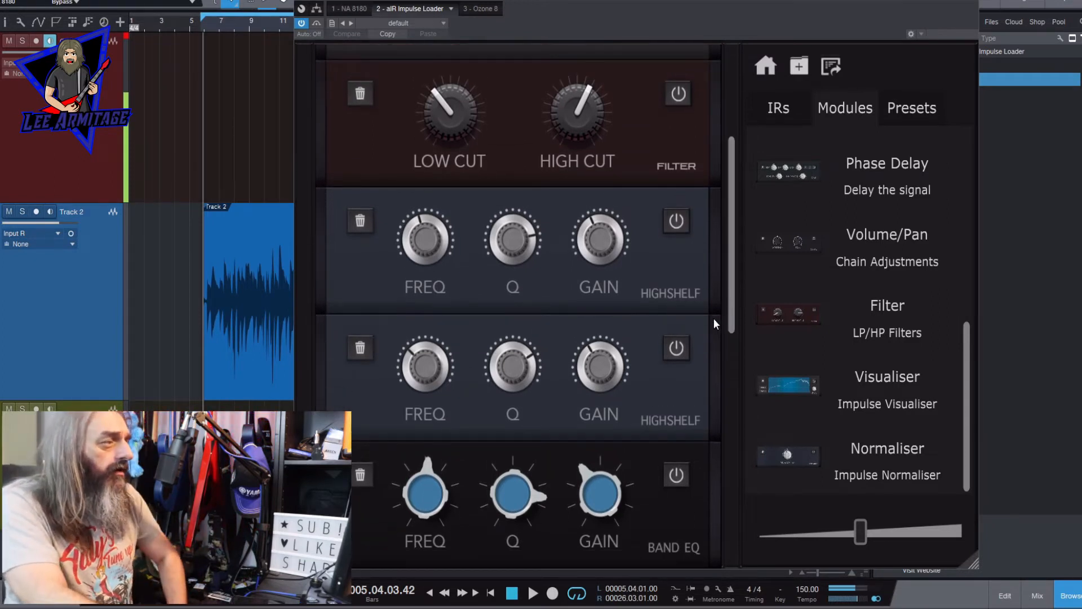
scroll(724, 295, "up", 3)
scroll(716, 305, "down", 4)
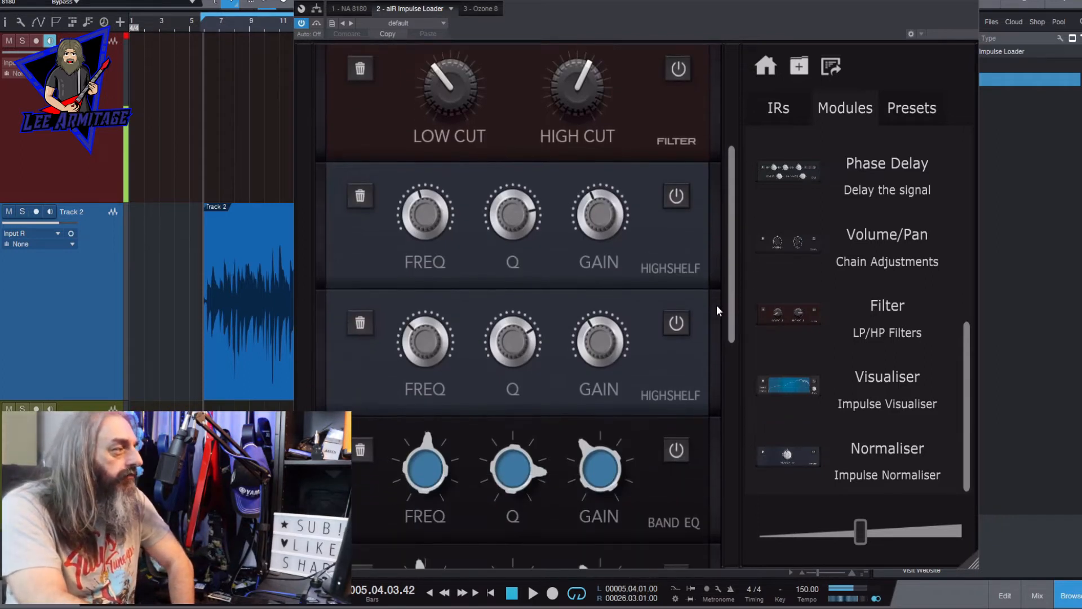
mouse_move(411, 186)
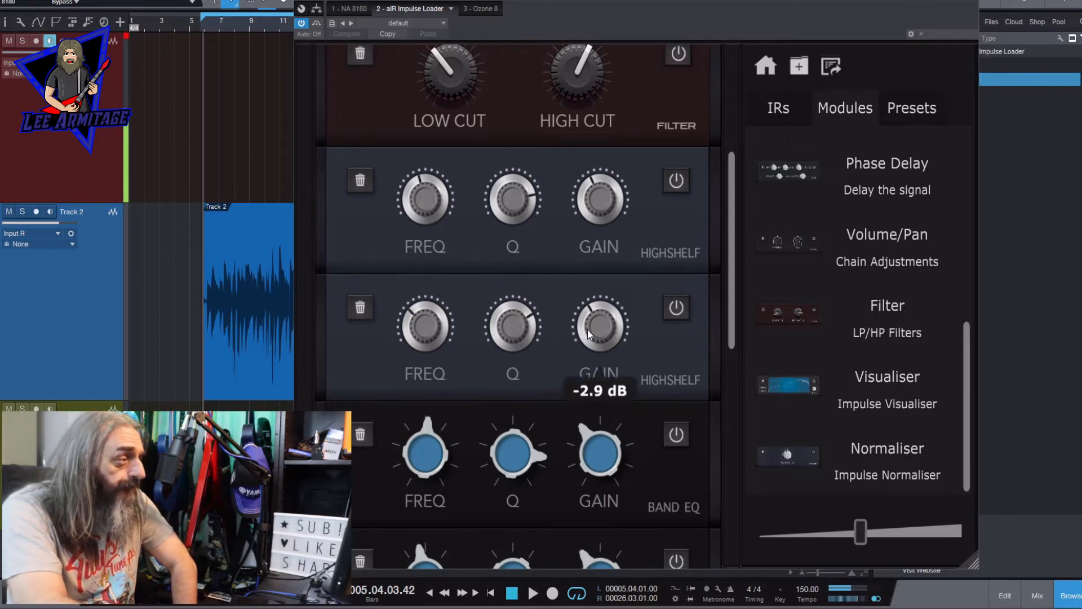
mouse_move(587, 179)
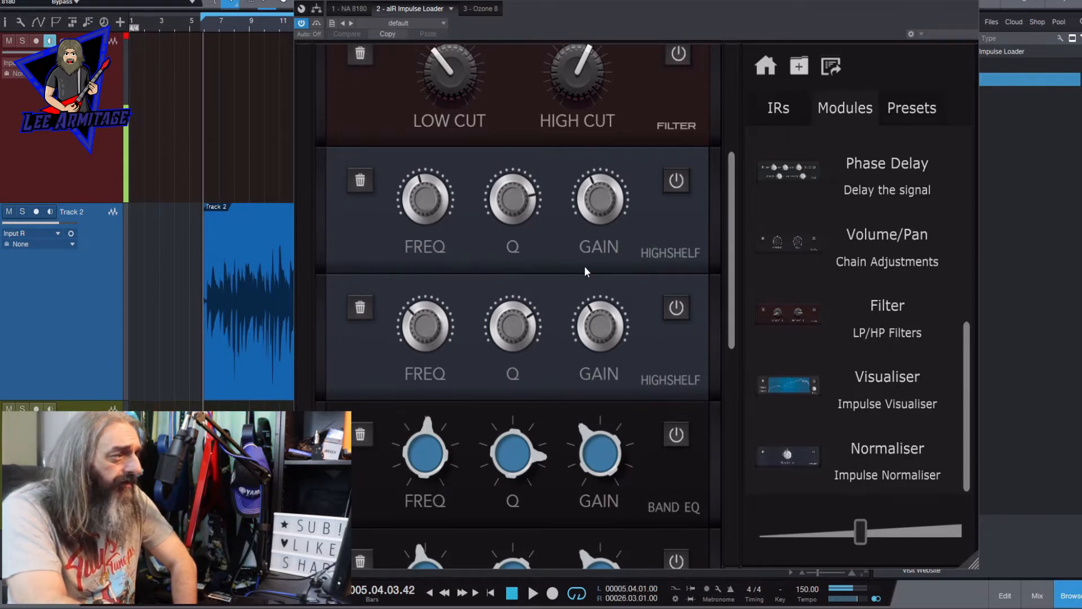
mouse_move(510, 234)
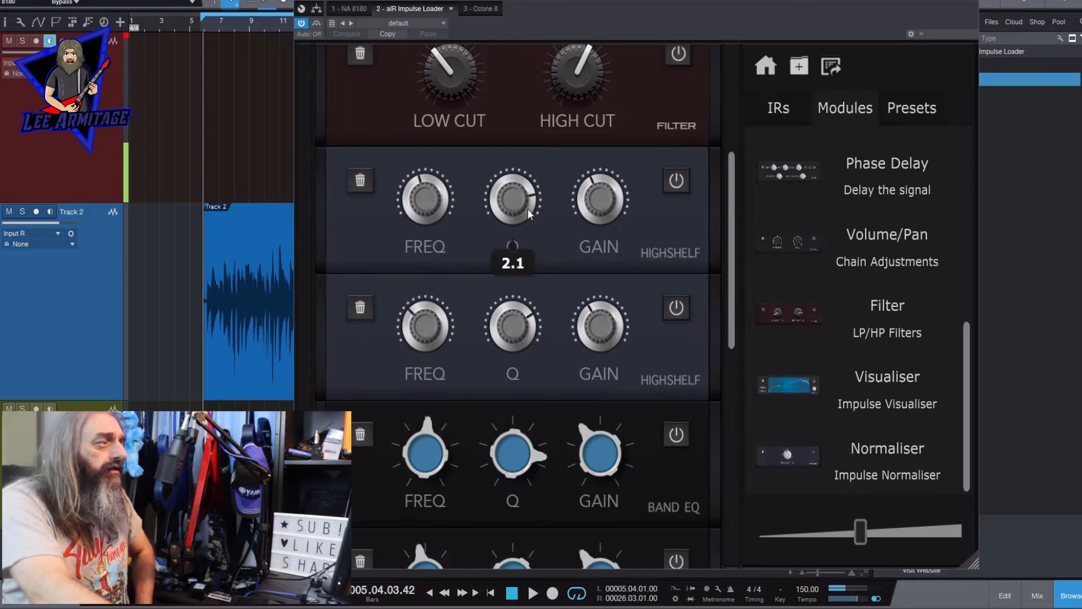
mouse_move(532, 291)
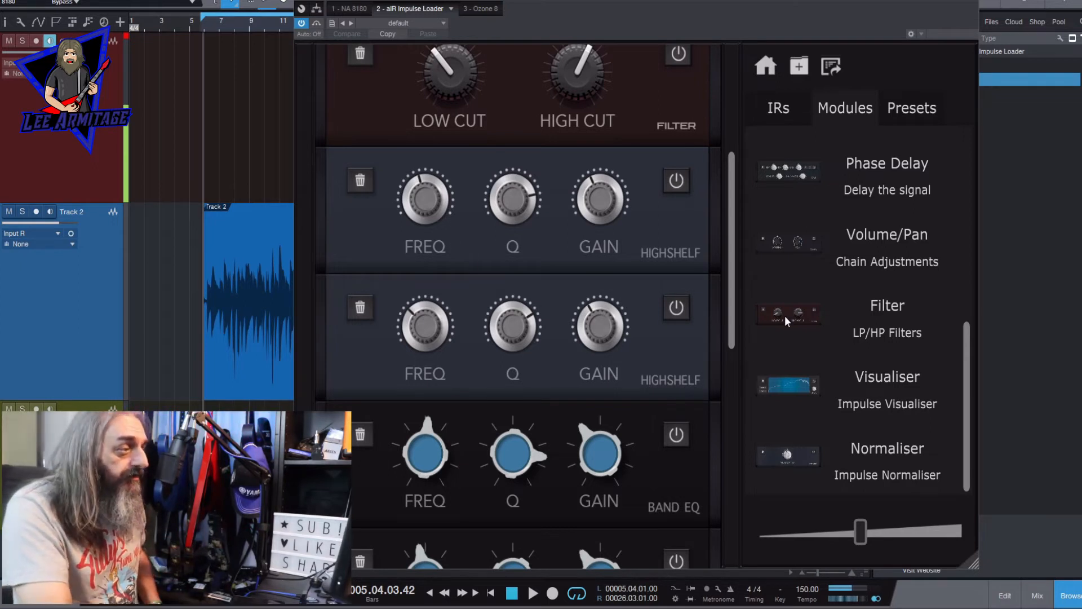
- Review the frequency settings of the two EQ bands and the two Low Shelf modules
left_click_drag(733, 318, 706, 381)
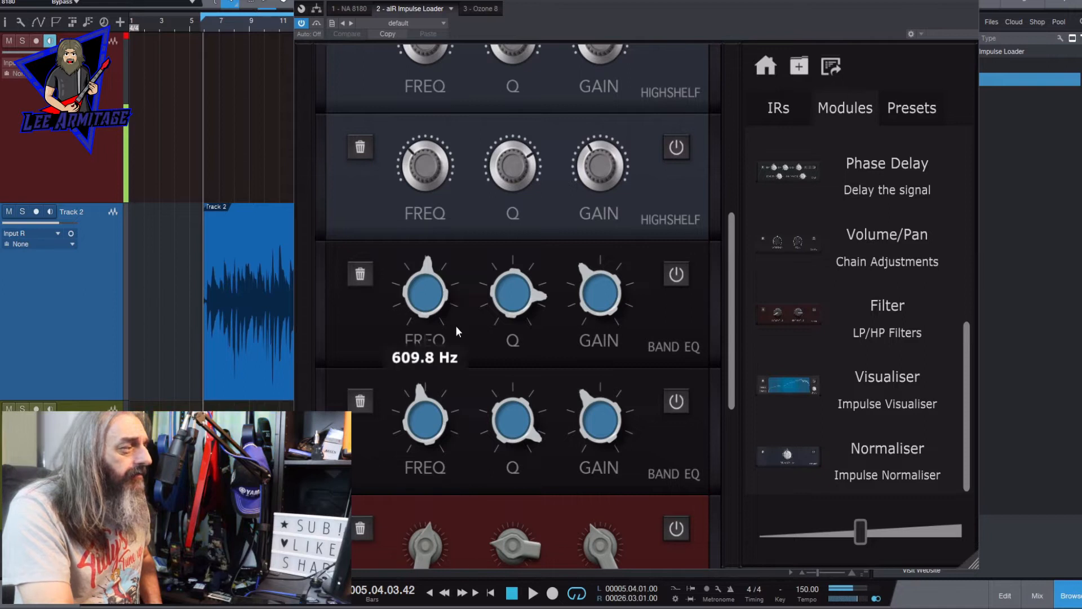
mouse_move(439, 404)
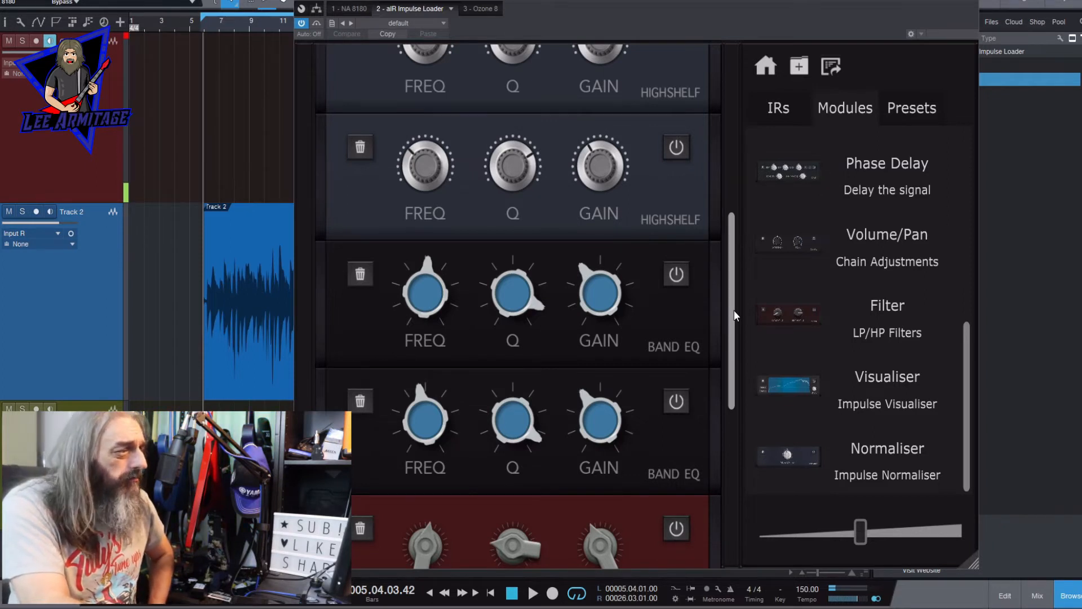
left_click_drag(734, 311, 733, 417)
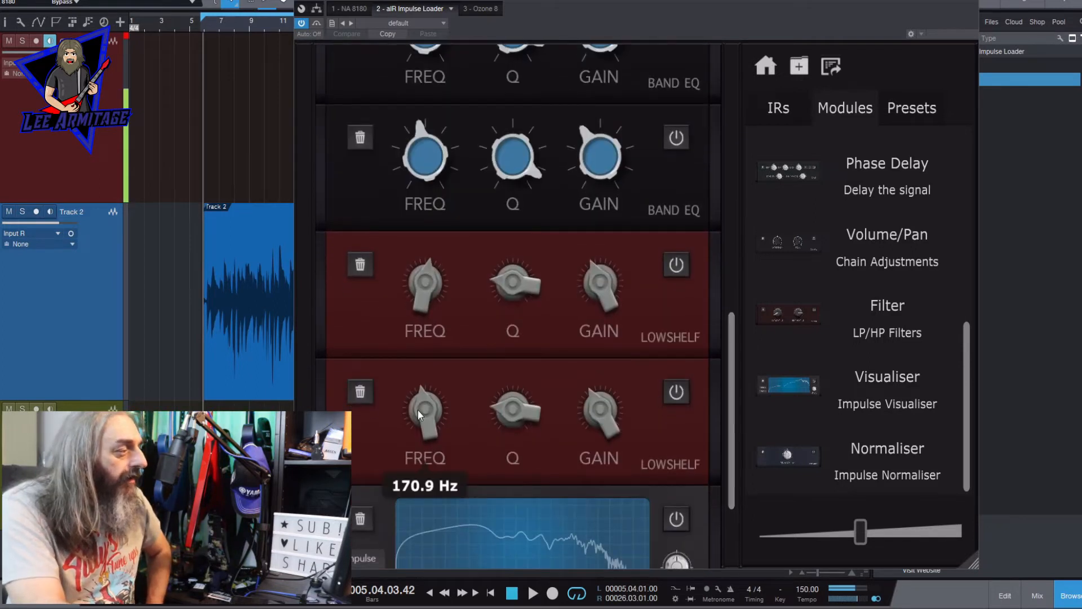
mouse_move(442, 307)
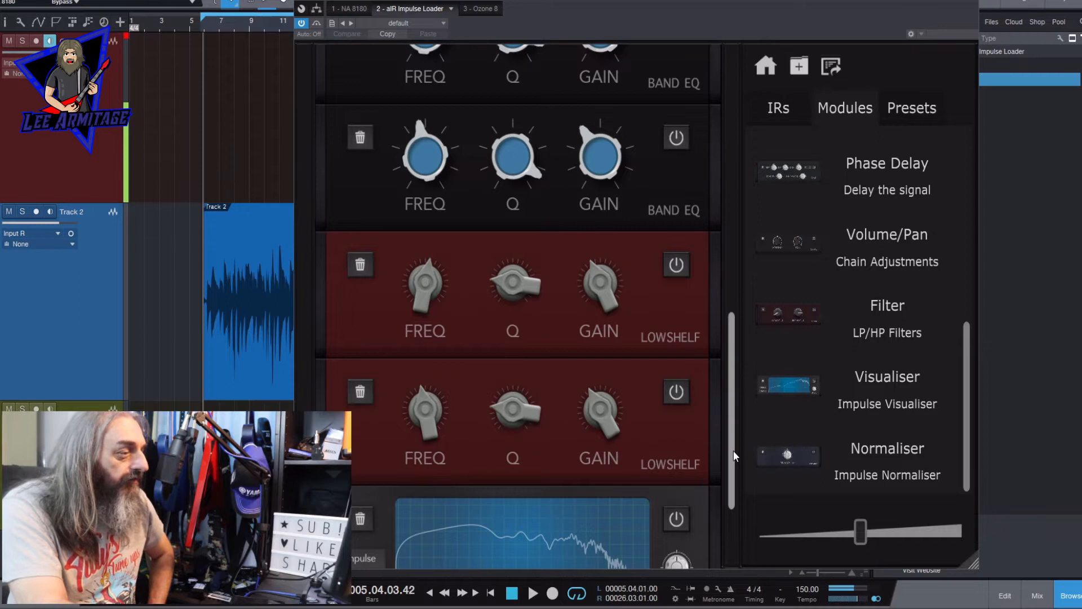
left_click_drag(733, 451, 732, 484)
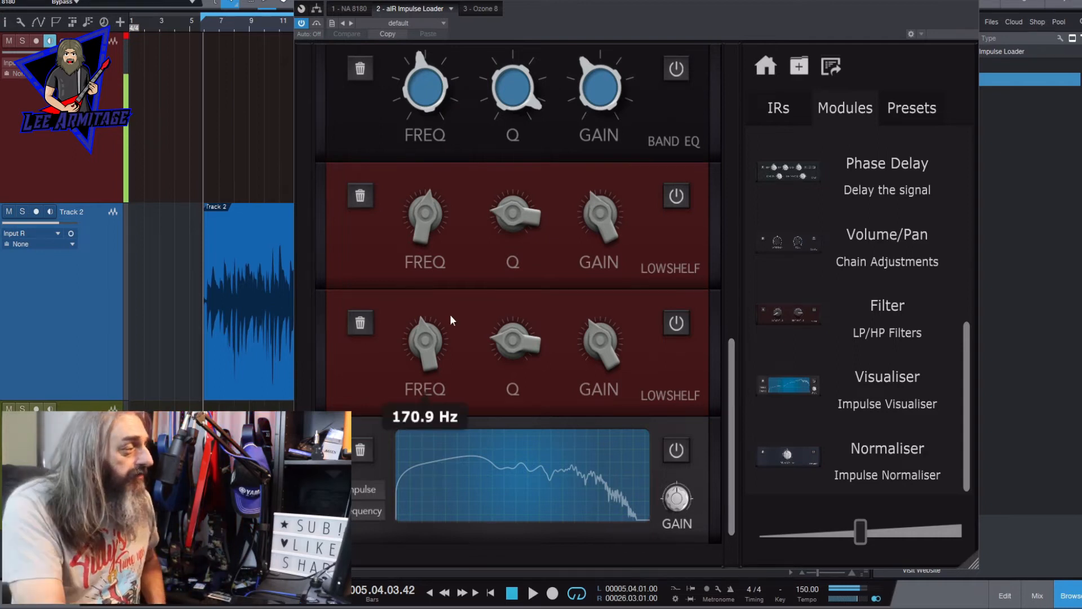
mouse_move(426, 206)
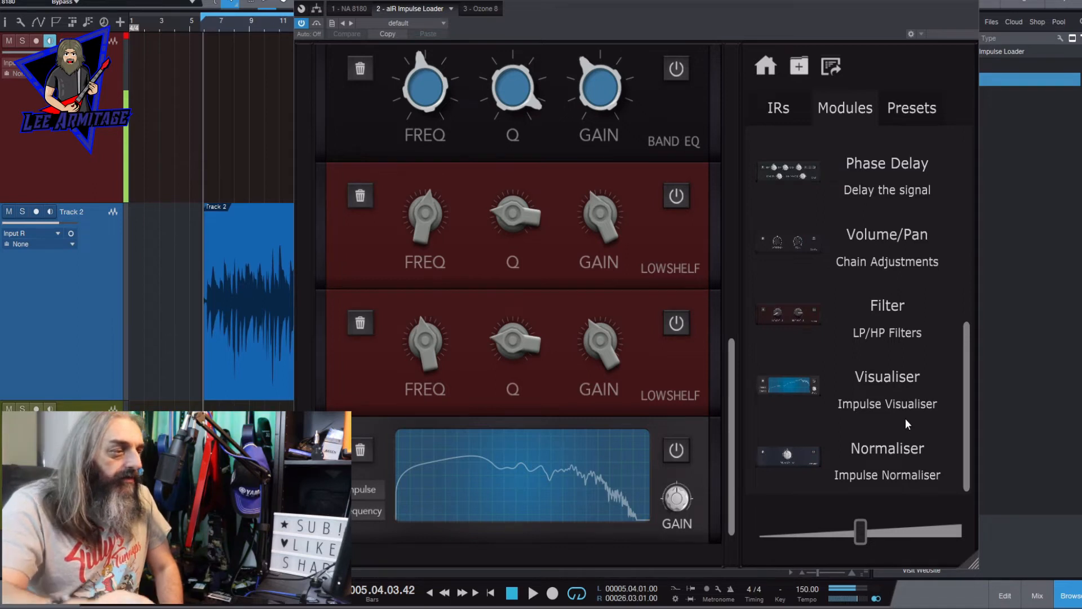
- Add a Unit Impulse module between the second Low Shelf and the Visualiser, and start playback
left_click_drag(964, 441, 981, 235)
left_click_drag(812, 236, 553, 400)
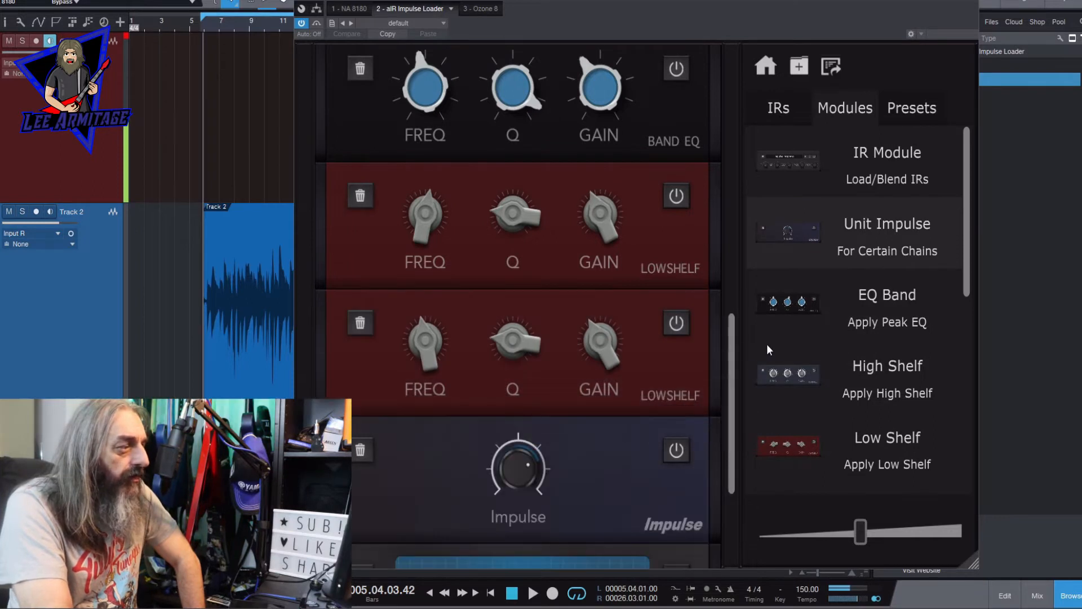
scroll(530, 243, "down", 2)
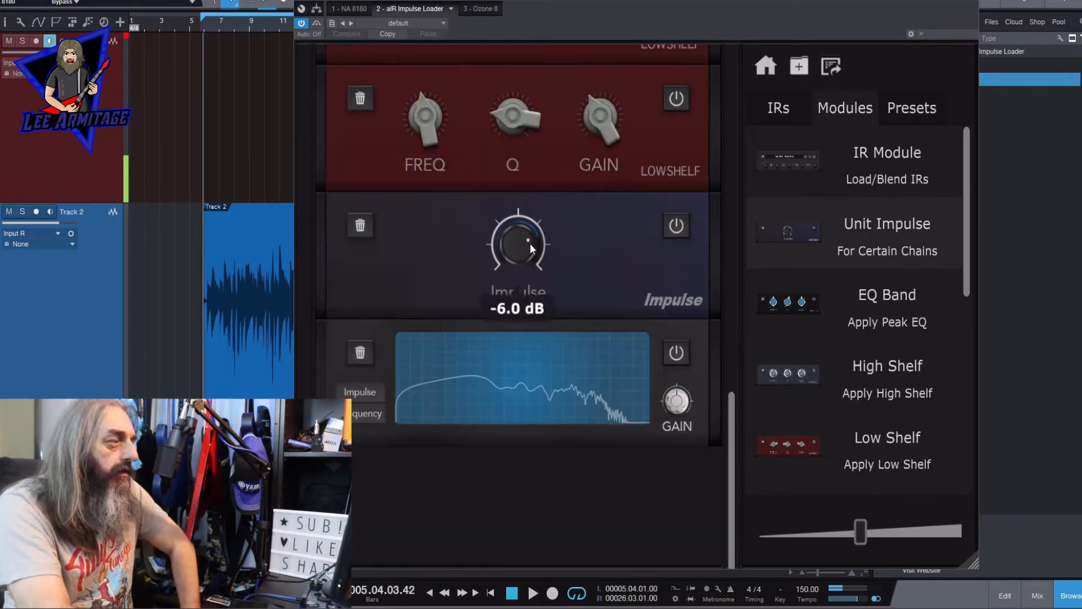
left_click(534, 594)
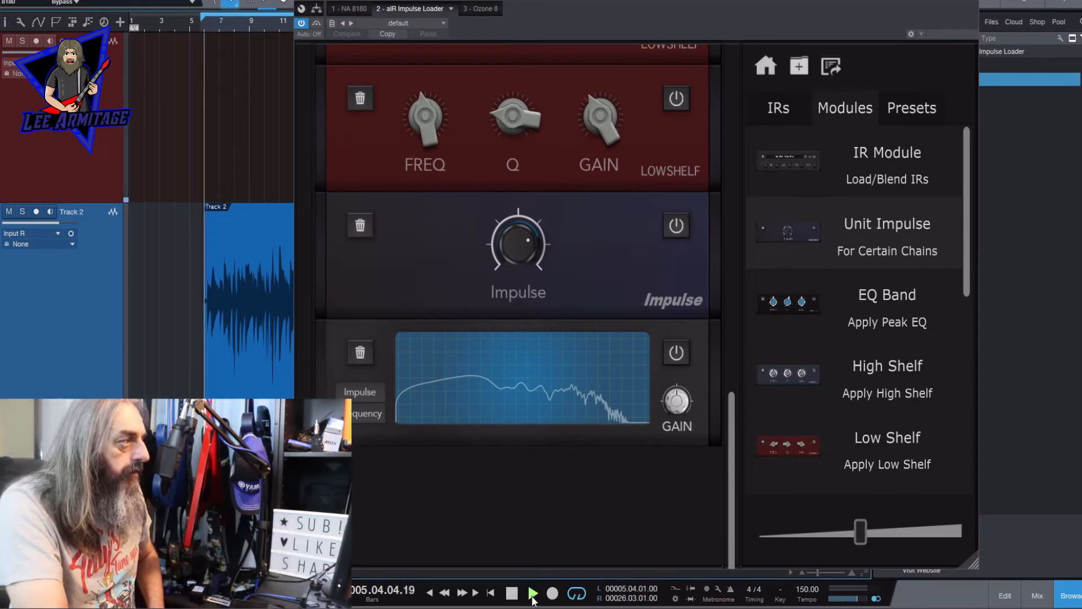
- Adjust the Unit Impulse level while comparing the Visualiser's impulse and frequency views, leave the level lowered, and stop playback
left_click_drag(517, 232, 555, 365)
left_click(363, 398)
left_click_drag(512, 240, 528, 182)
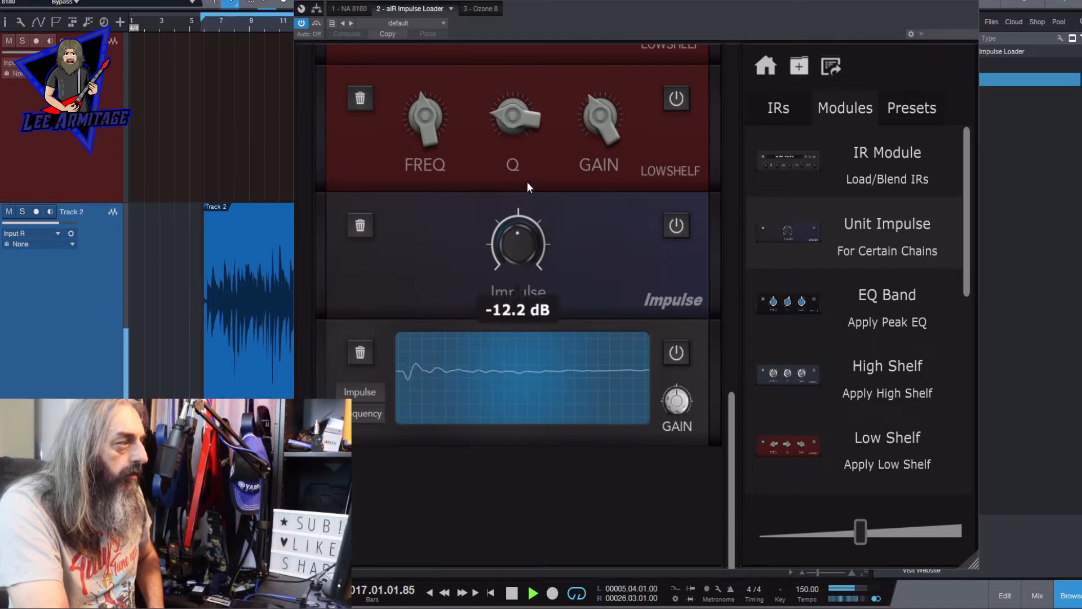
left_click_drag(544, 100, 540, 254)
left_click(365, 389)
key("space")
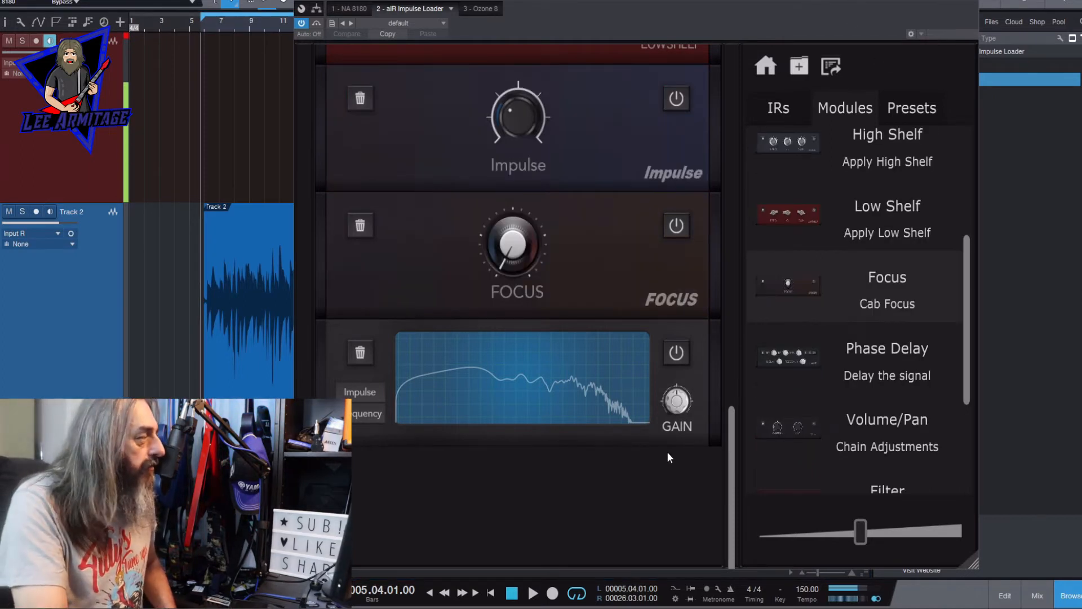
- Play the track while sweeping the Focus amount, leave it slightly below the midpoint, and stop playback
key("space")
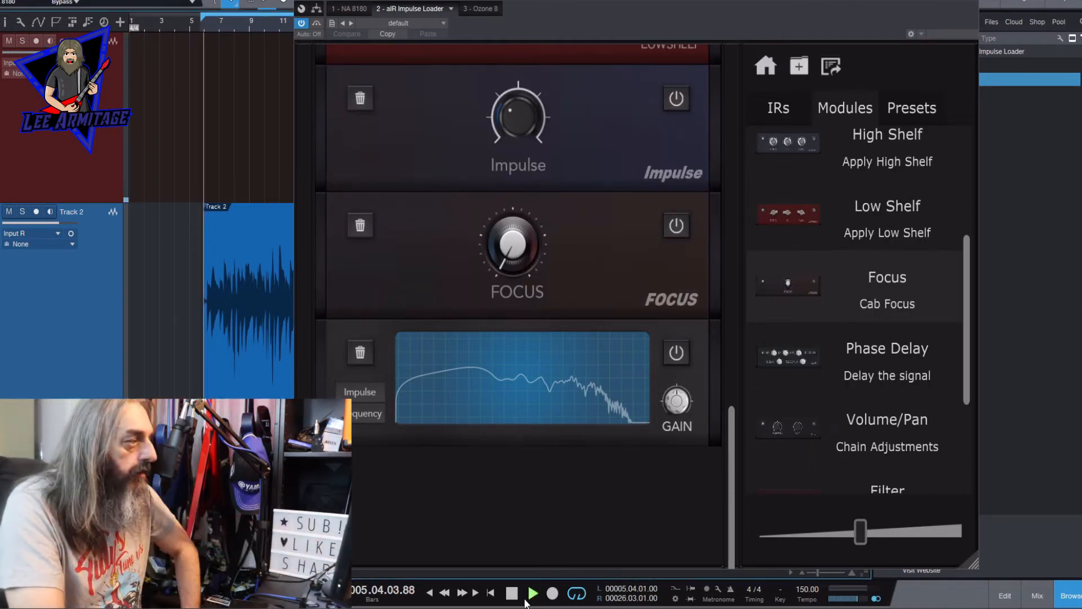
left_click_drag(509, 244, 510, 85)
left_click_drag(513, 237, 543, 369)
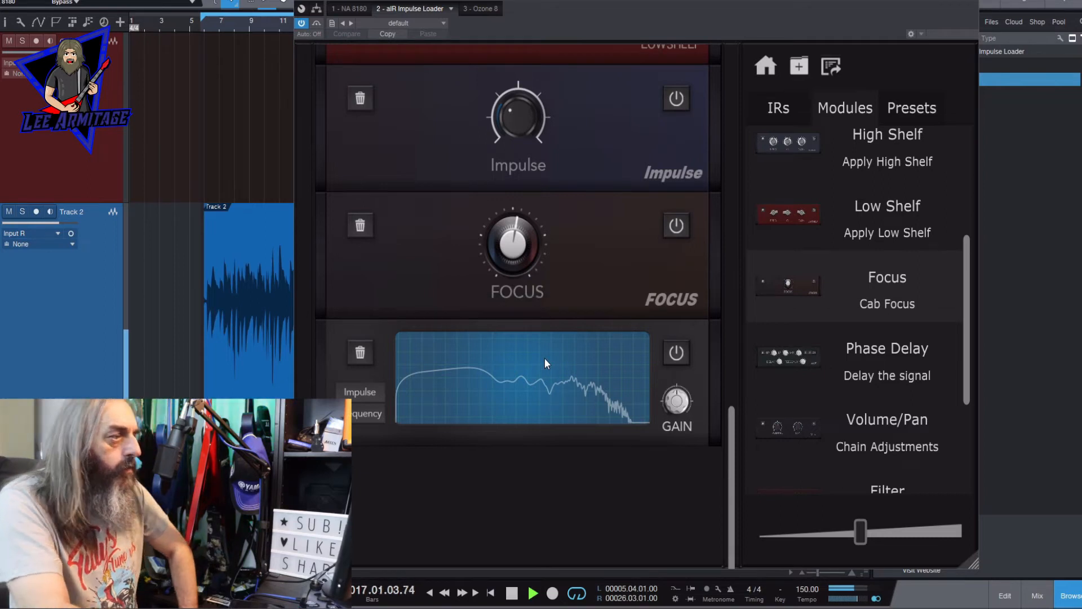
mouse_move(513, 265)
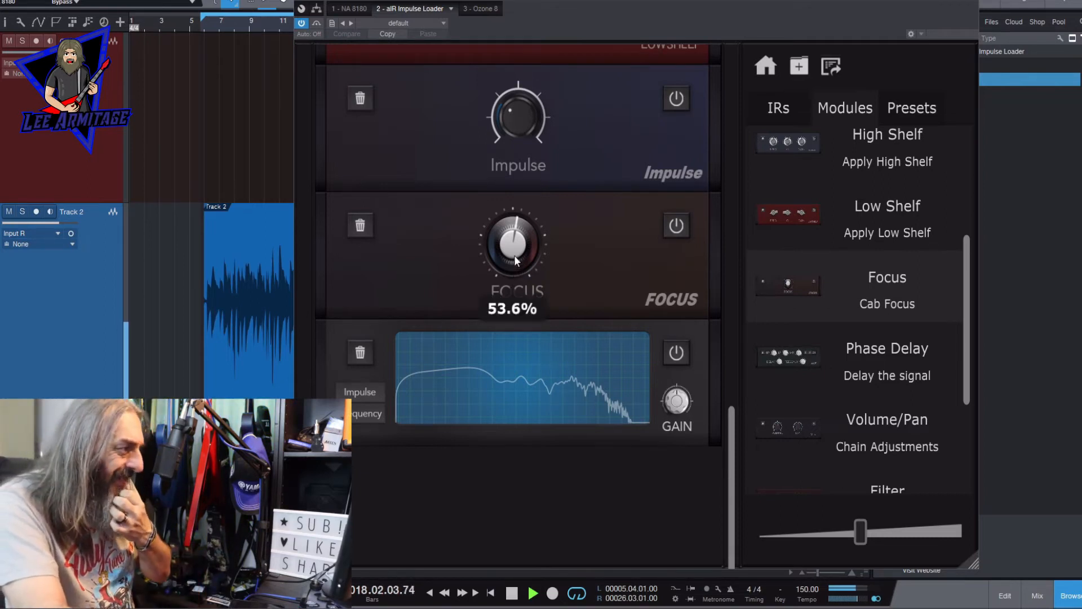
left_click_drag(514, 255, 526, 275)
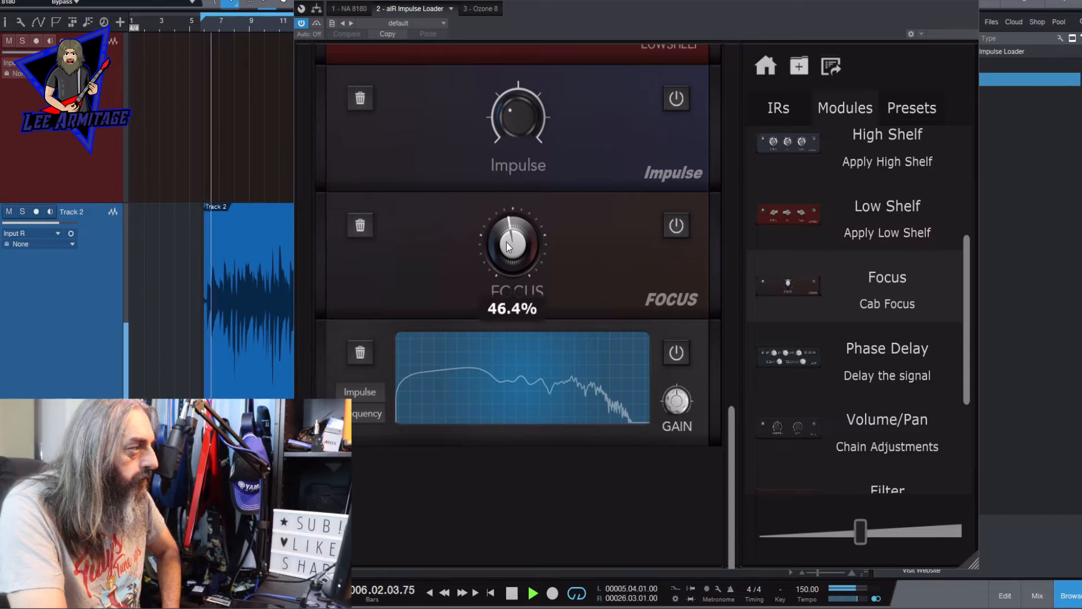
mouse_move(508, 246)
left_mouse_down()
mouse_move(502, 350)
mouse_move(530, 209)
mouse_move(524, 249)
left_mouse_up()
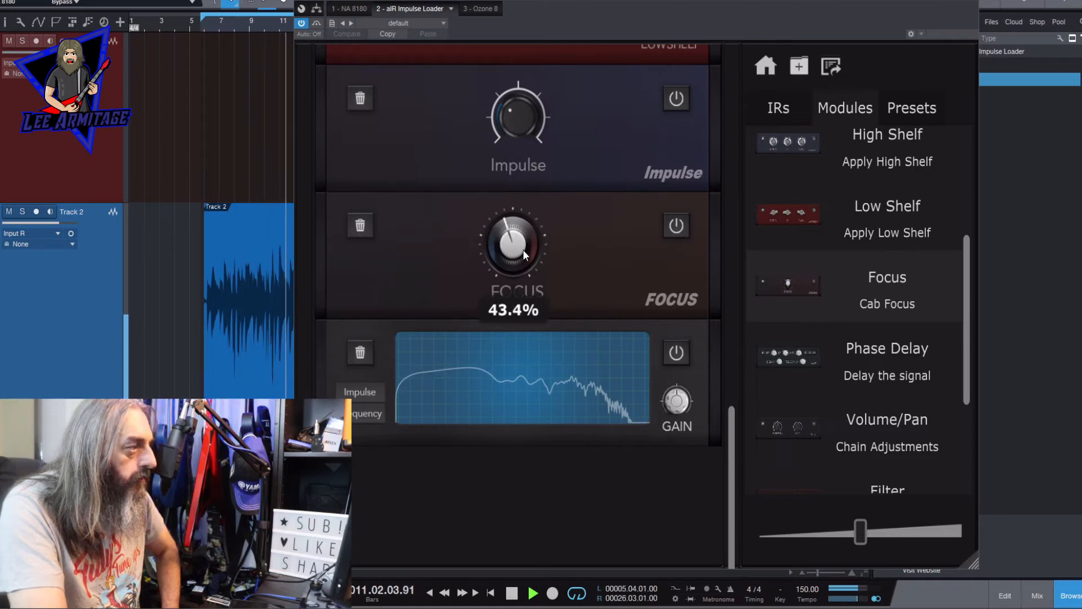
left_click(510, 598)
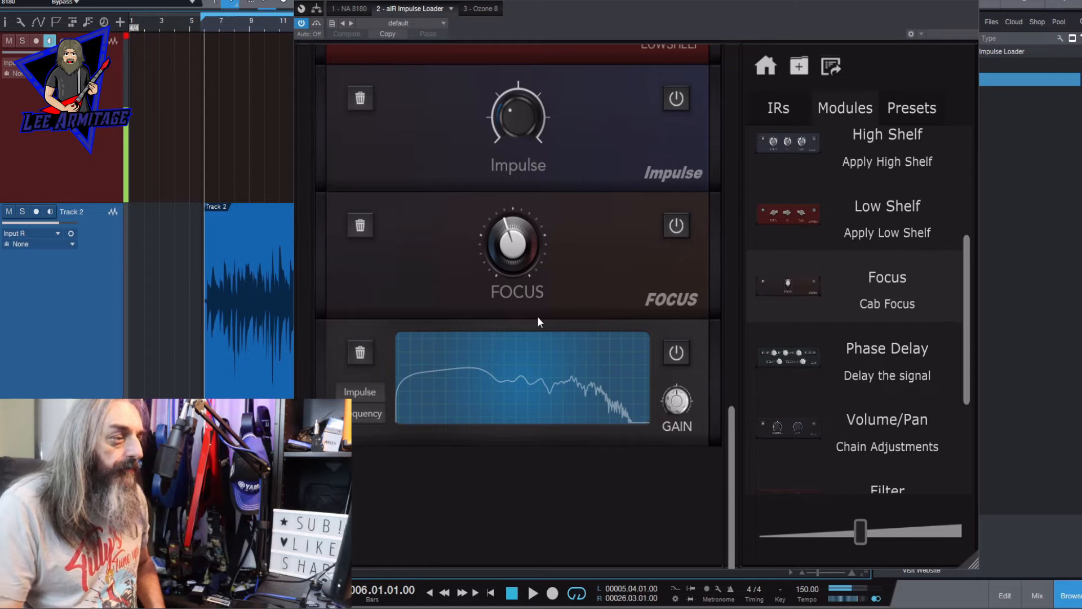
- Add a Phase Delay module between Focus and the Visualiser, and start playback
left_click_drag(896, 396, 557, 314)
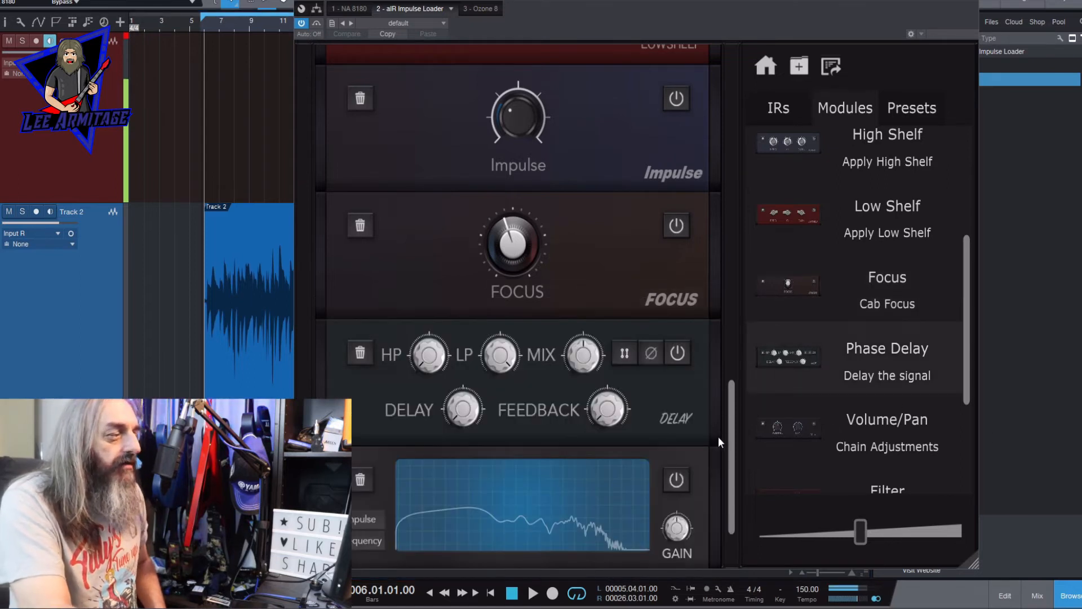
scroll(727, 469, "down", 2)
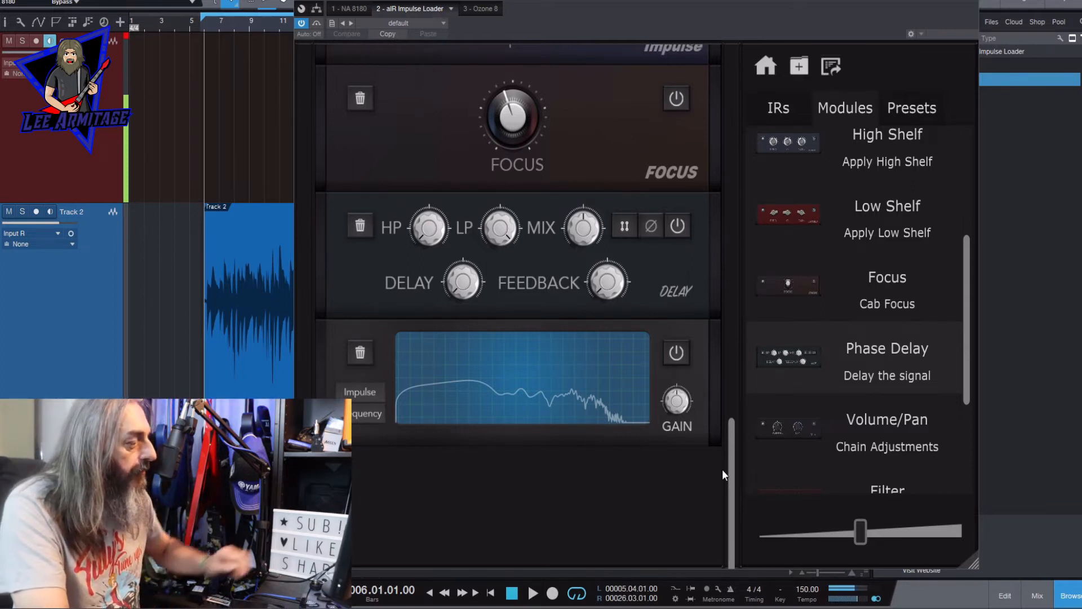
key("space")
- Raise the Phase Delay's high-pass setting and lower its low-pass setting during playback
mouse_move(469, 292)
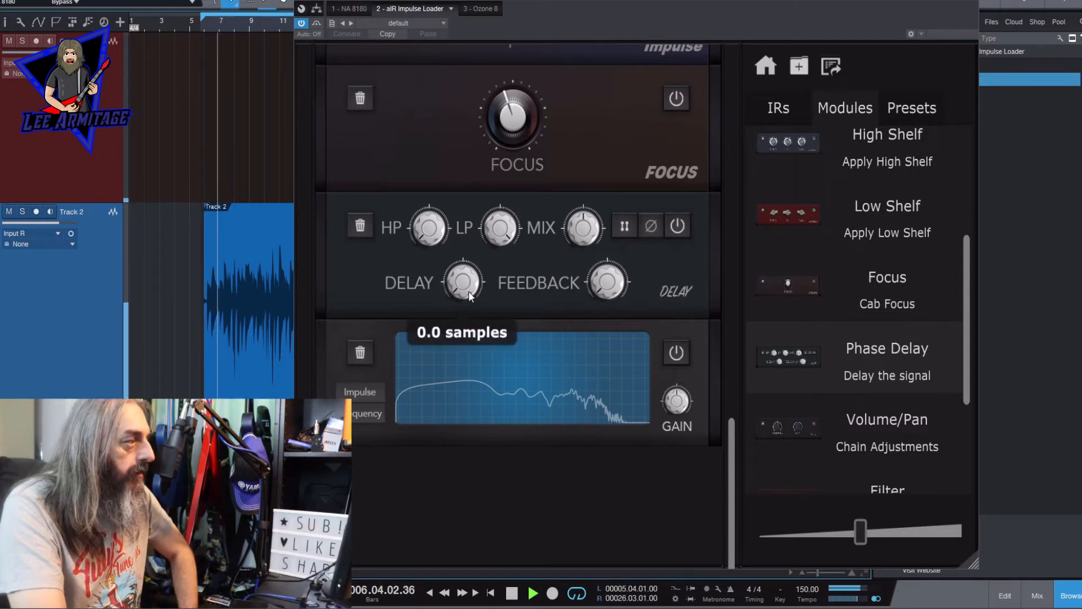
mouse_move(463, 290)
left_mouse_down()
mouse_move(462, 194)
mouse_move(452, 295)
left_mouse_up()
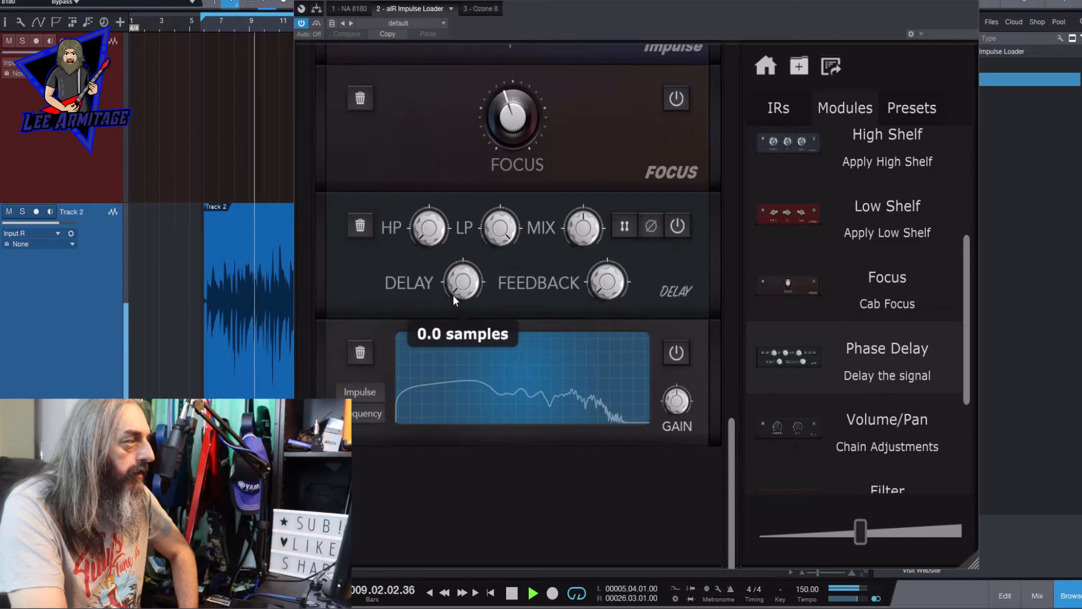
left_click_drag(428, 240, 421, 136)
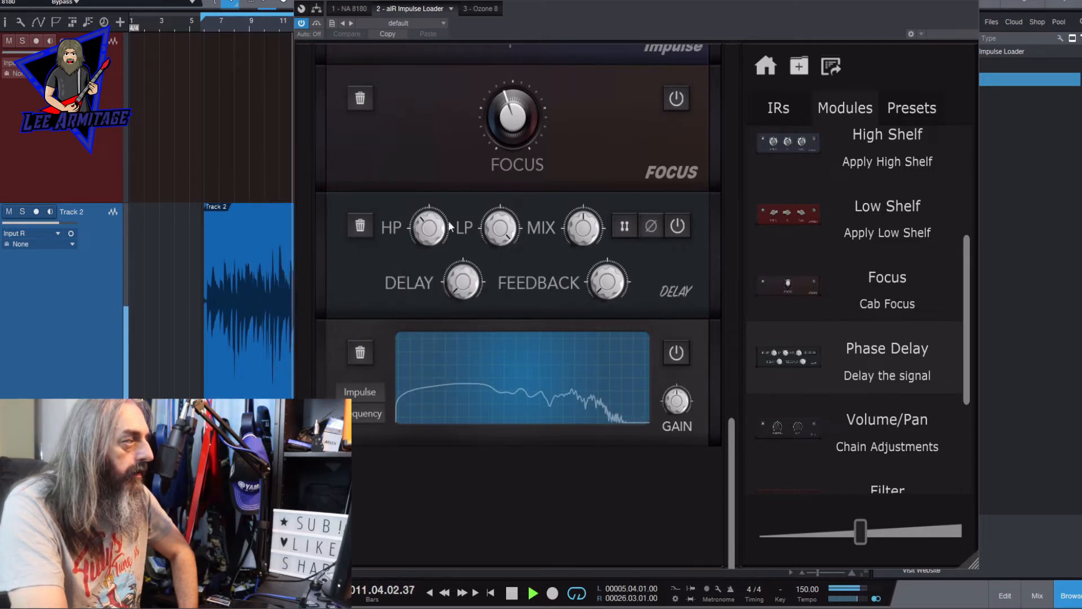
left_click_drag(433, 227, 432, 237)
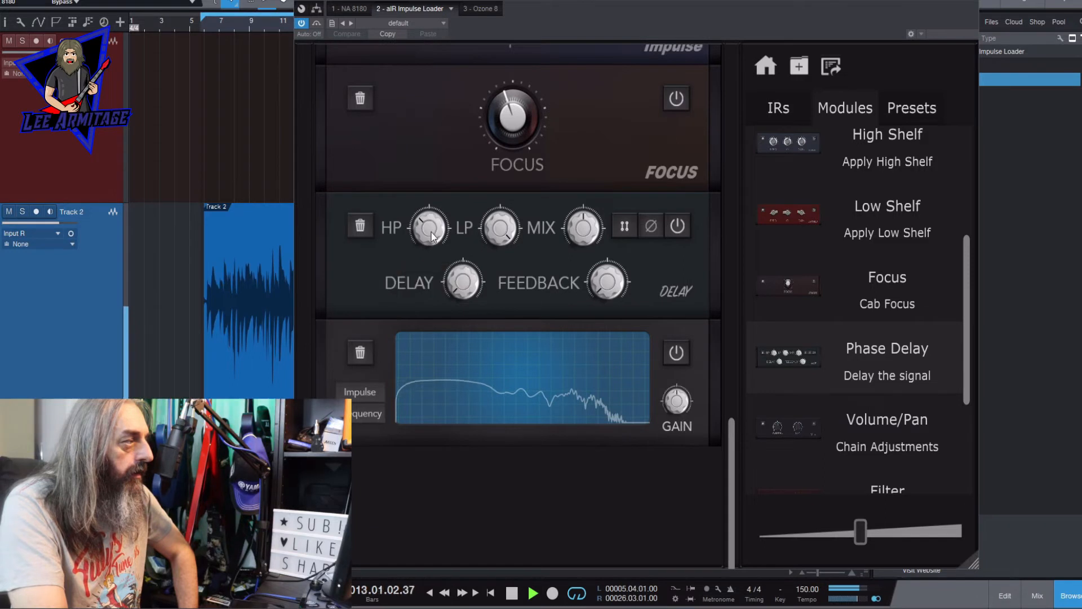
left_click_drag(500, 233, 514, 290)
- Sweep the Phase Delay's delay time, leaving it low, raise its feedback to just above the midpoint, and try its mix
left_click_drag(458, 288, 483, 1)
left_click_drag(461, 278, 480, 509)
left_click_drag(616, 293, 610, 11)
left_click_drag(606, 280, 615, 379)
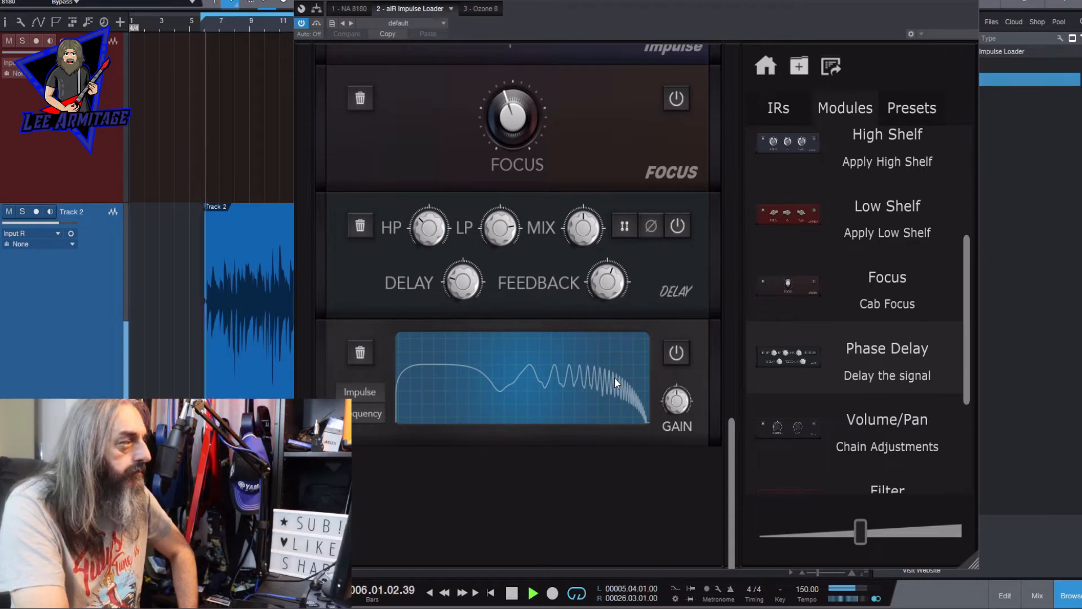
left_click_drag(578, 231, 613, 229)
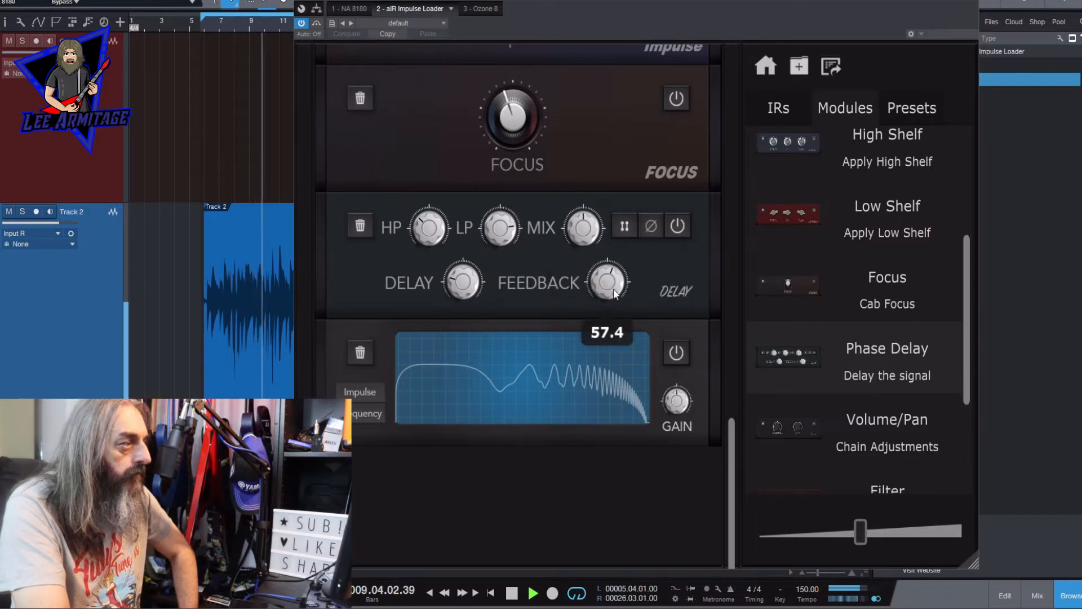
left_click_drag(609, 288, 611, 281)
- Stop playback and remove the Phase Delay module from the chain
key("space")
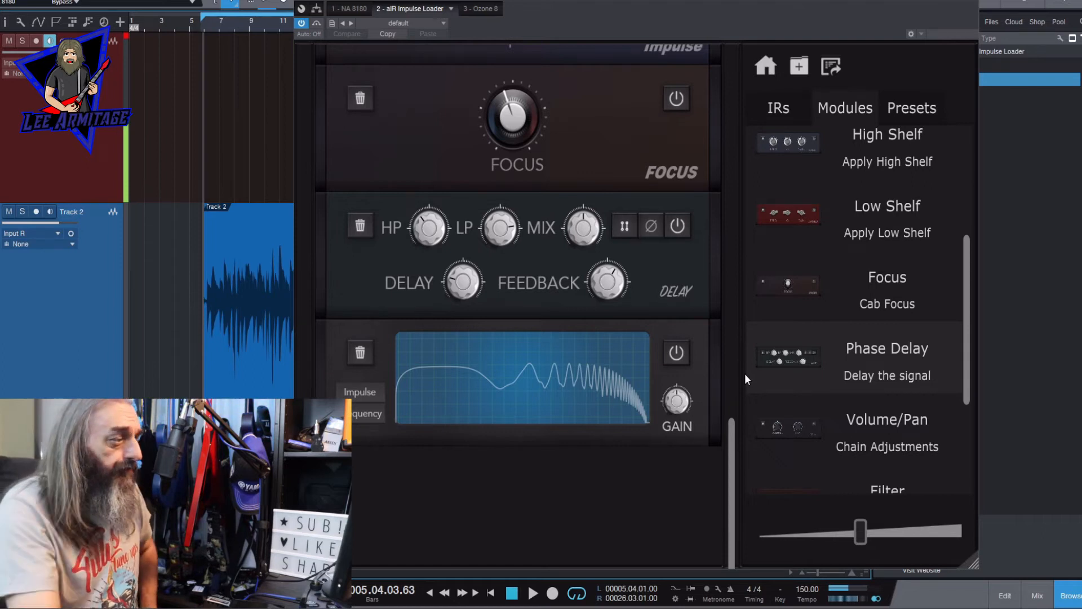
mouse_move(679, 400)
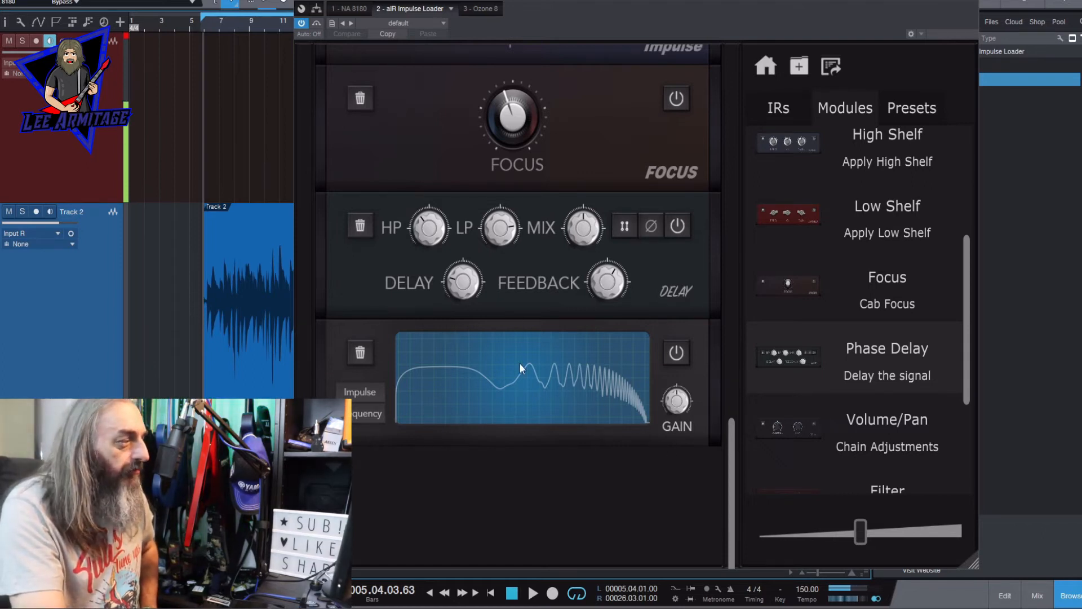
left_click(364, 226)
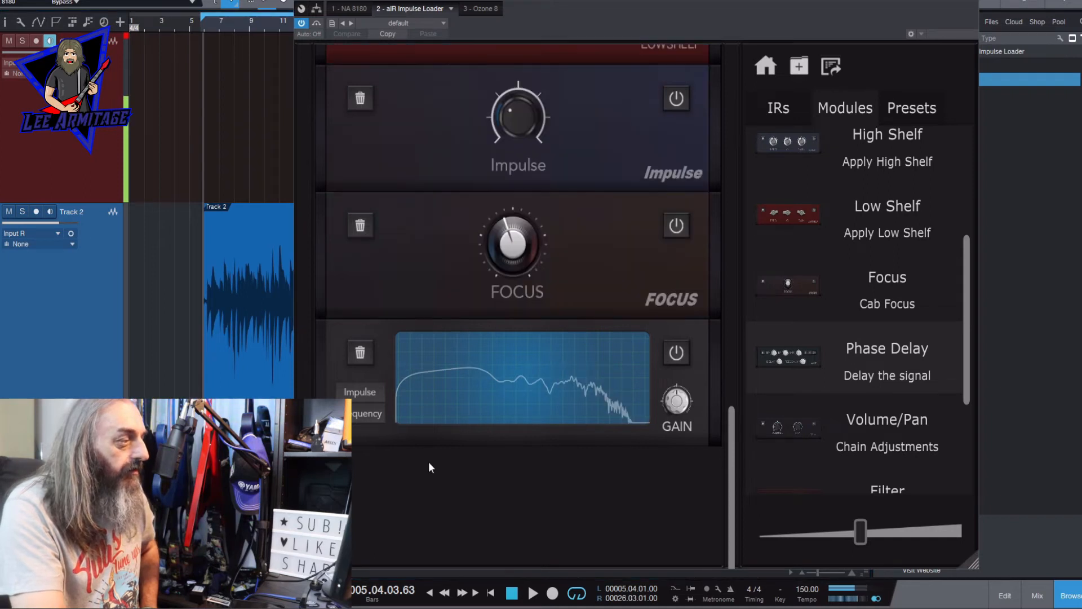
- Add a Normaliser module between Focus and the Visualiser
scroll(861, 276, "down", 3)
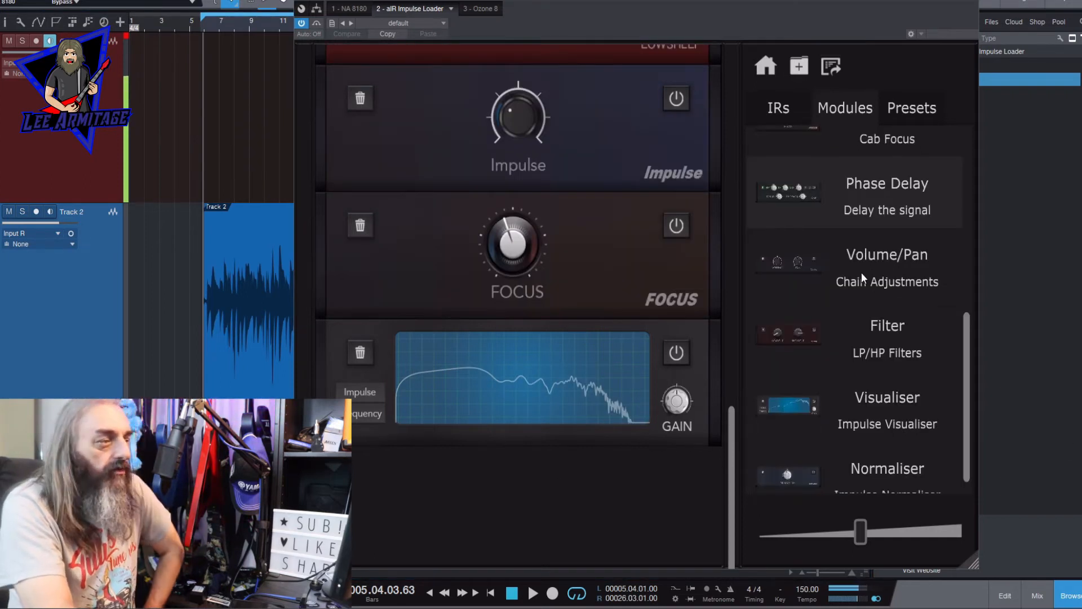
scroll(968, 454, "down", 1)
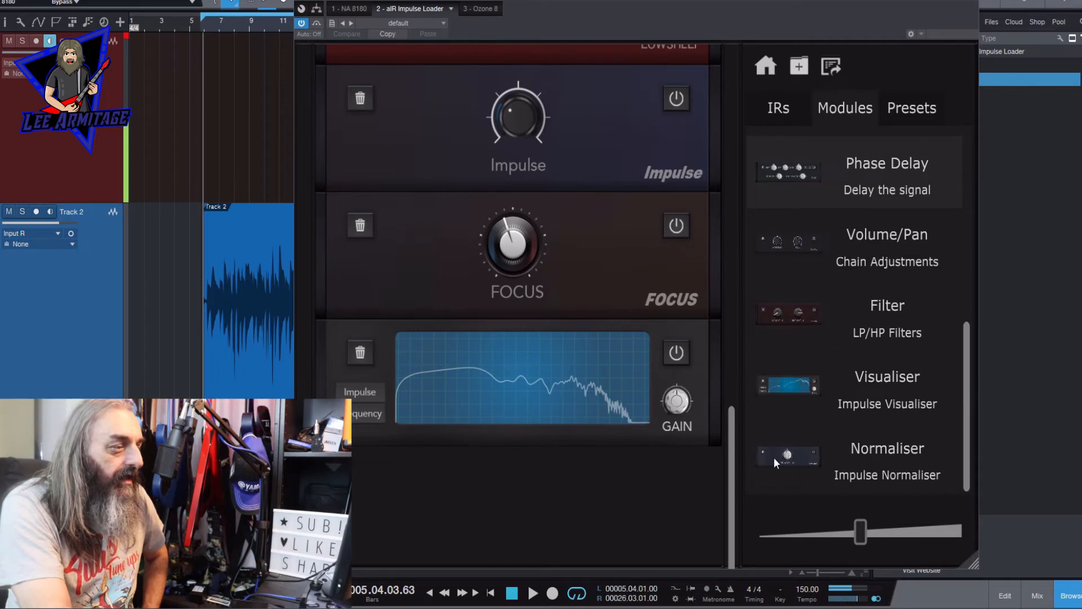
left_click_drag(811, 452, 550, 322)
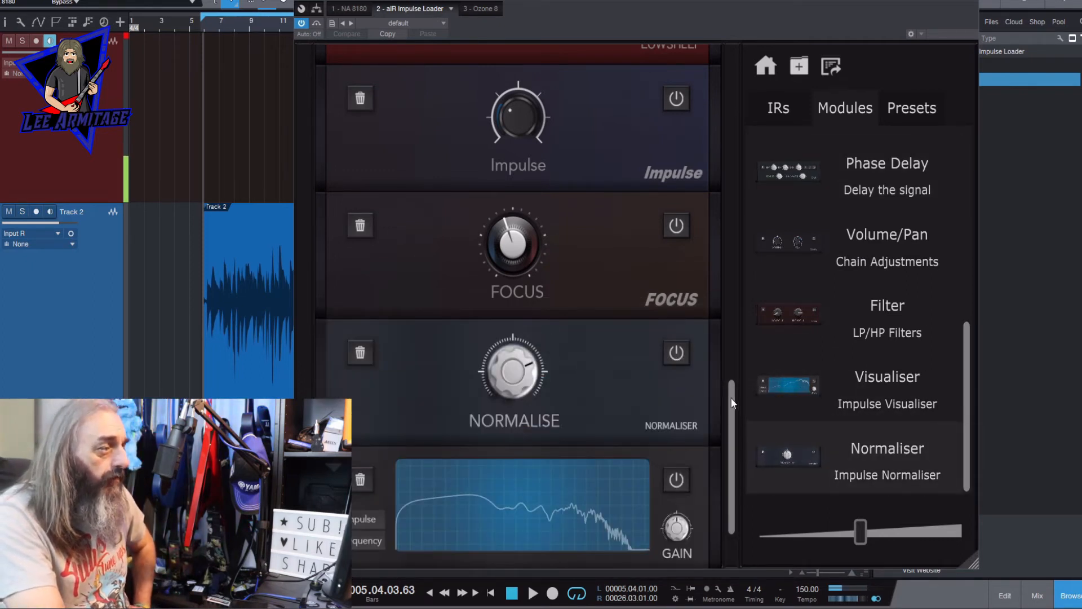
left_click_drag(734, 403, 724, 442)
mouse_move(531, 250)
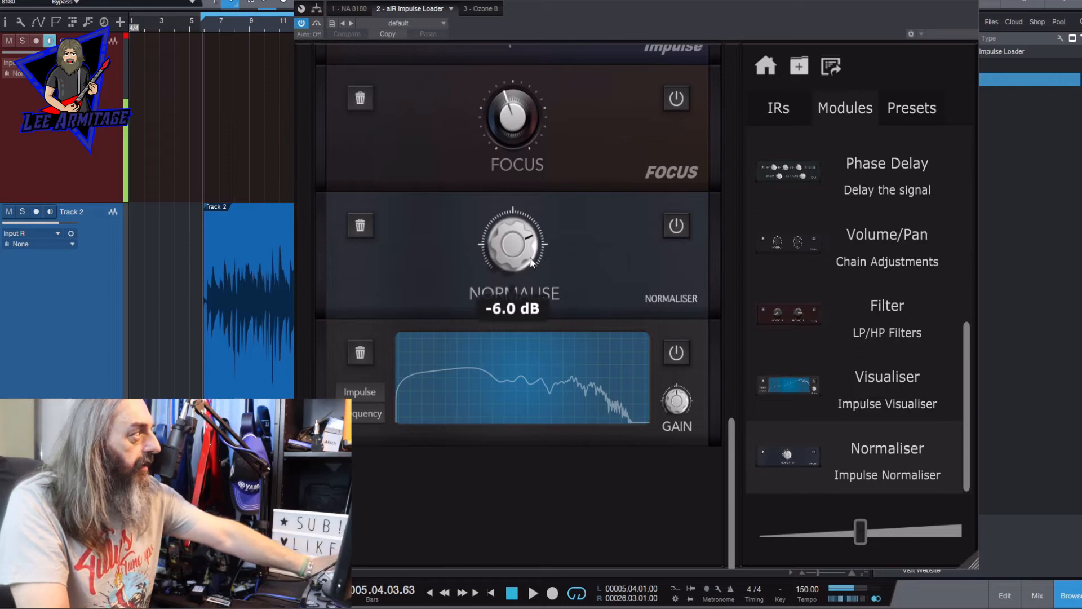
- Play the track while trying different Normalise levels, leave the level near the midpoint, and stop playback
key("space")
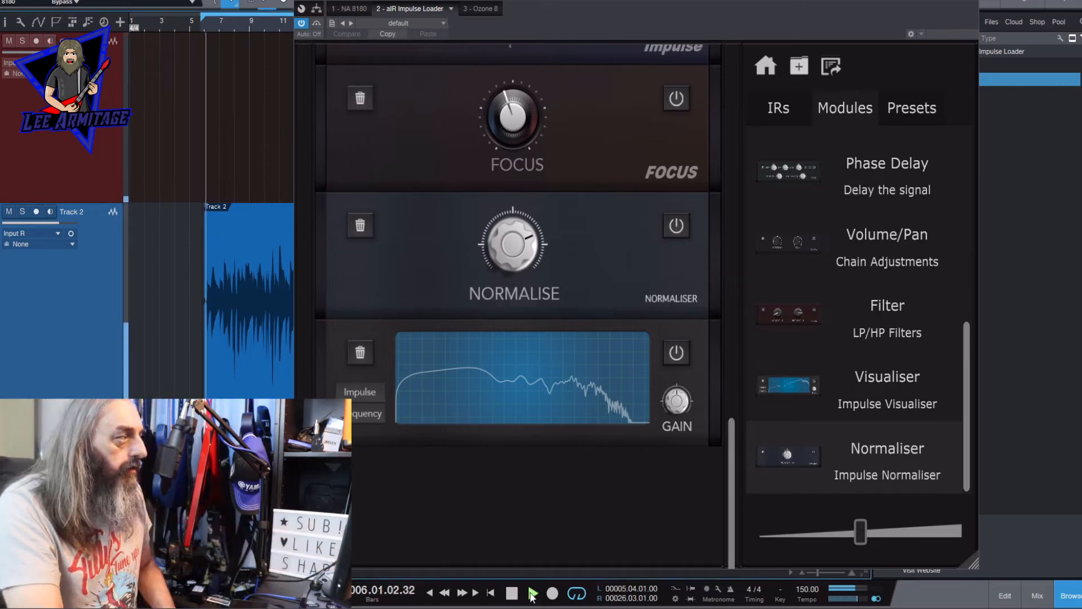
left_click_drag(503, 246, 501, 315)
left_click_drag(506, 443, 517, 338)
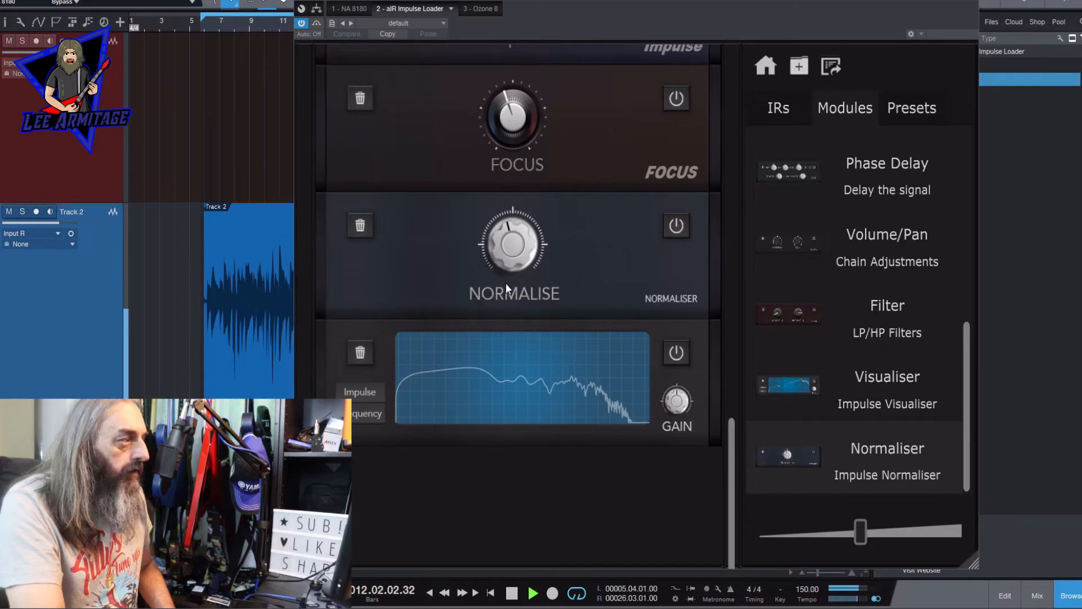
left_click_drag(504, 255, 505, 258)
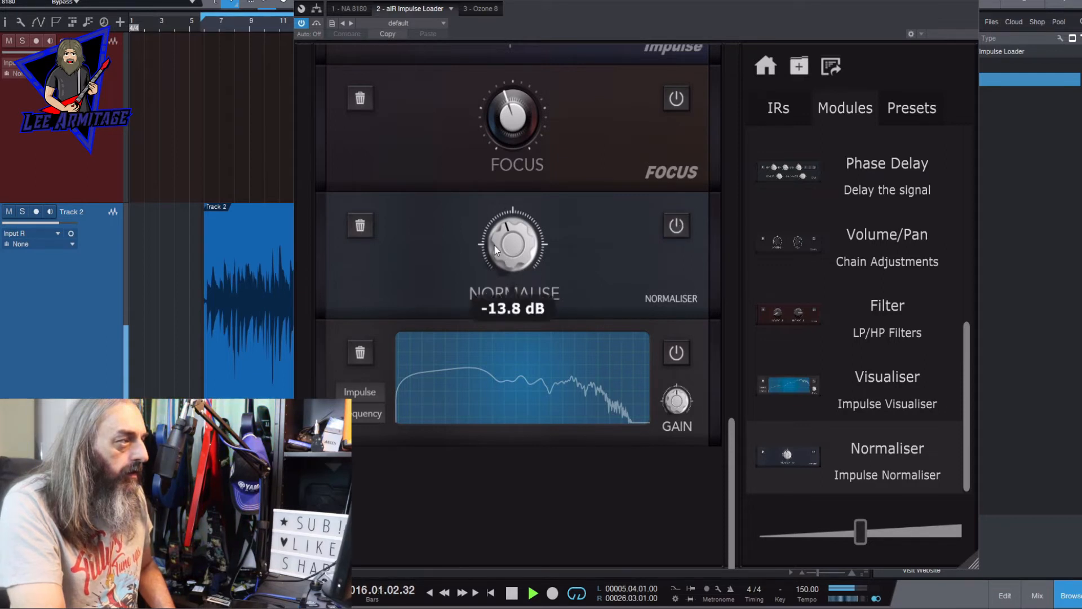
left_click_drag(494, 244, 515, 231)
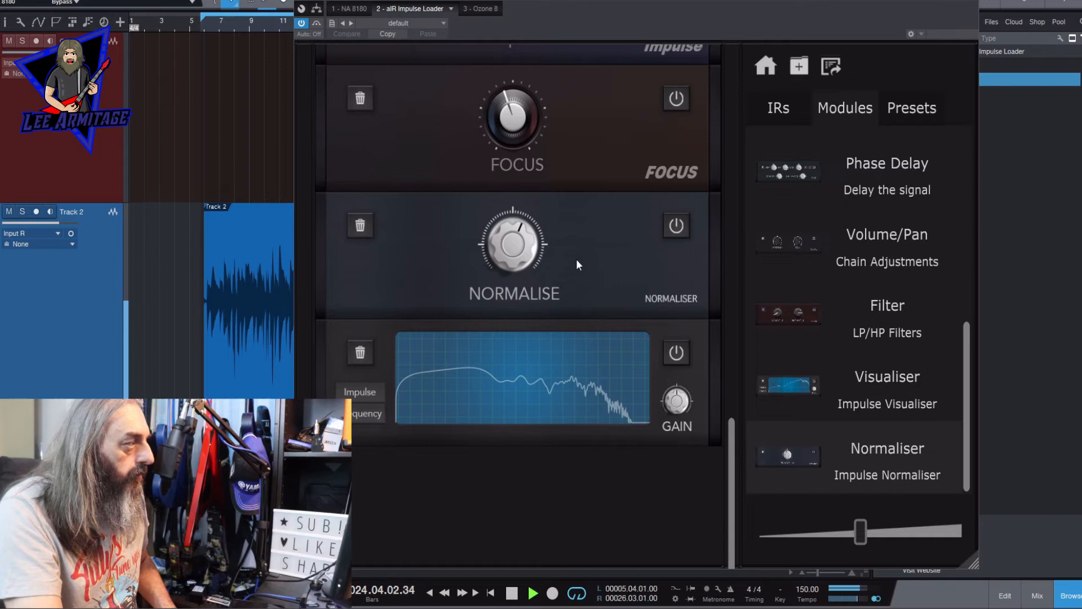
left_click_drag(519, 242, 519, 270)
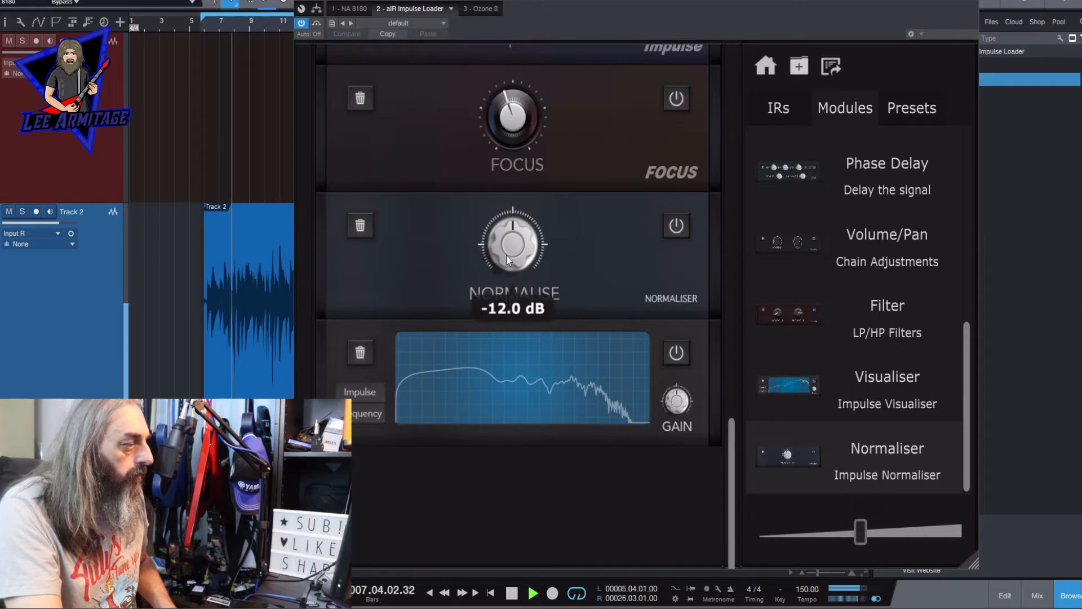
left_click(505, 590)
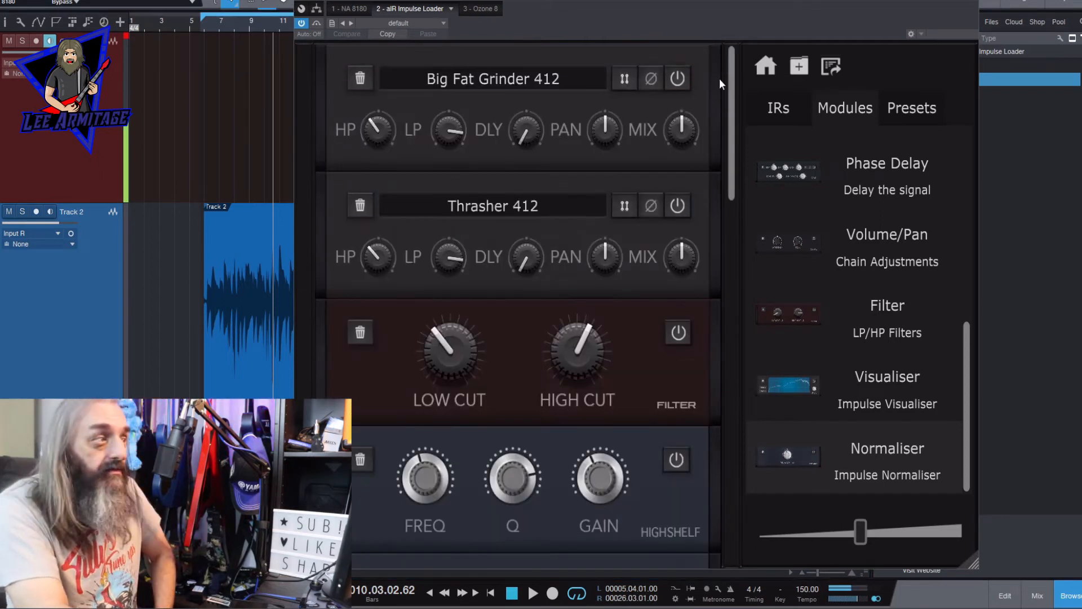
- Configure the IR export as 44100, Mono and 24 Bit, and open the dialog for saving the IR file
left_click_drag(730, 87, 778, 78)
left_click_drag(736, 134, 770, 86)
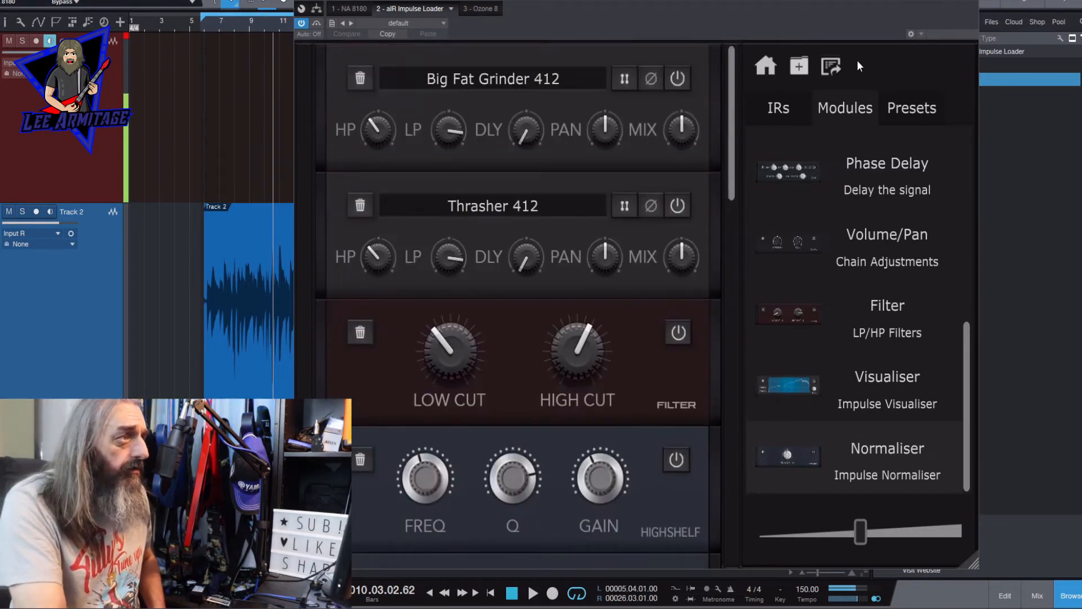
left_click(829, 67)
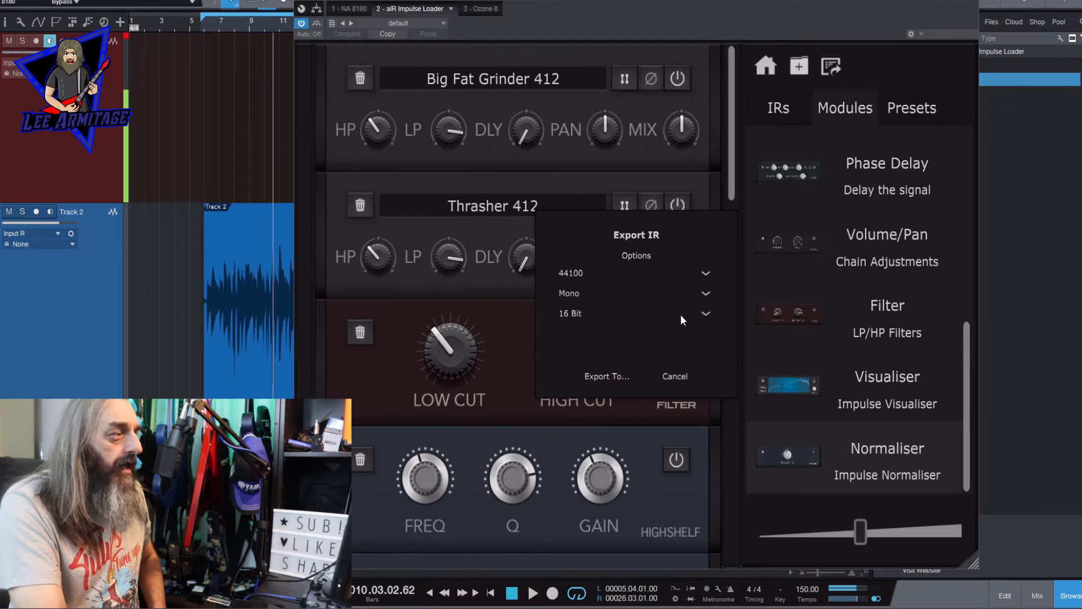
left_click(589, 271)
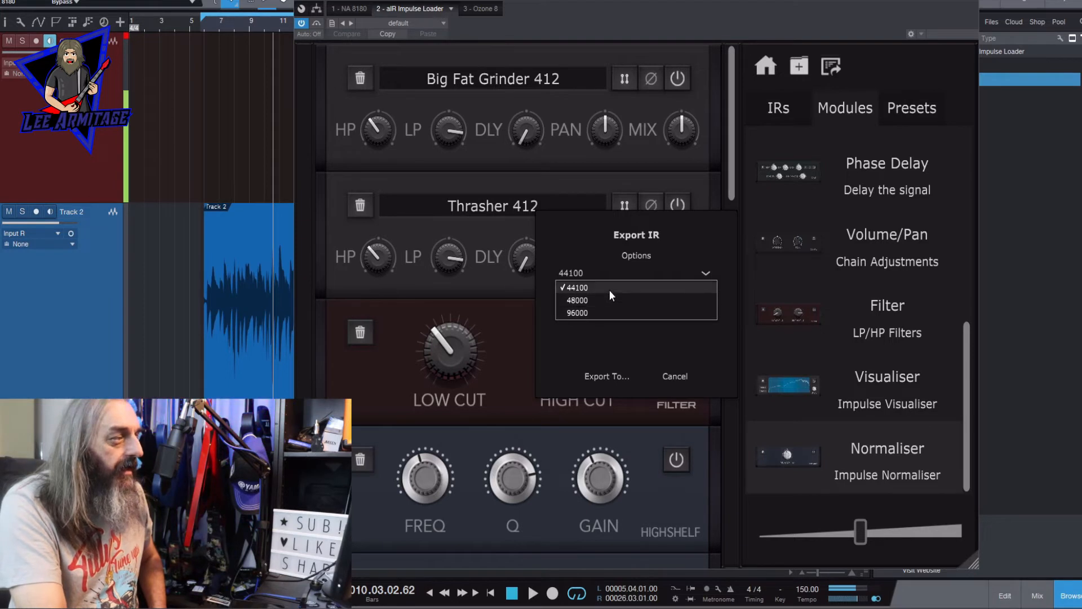
left_click(610, 288)
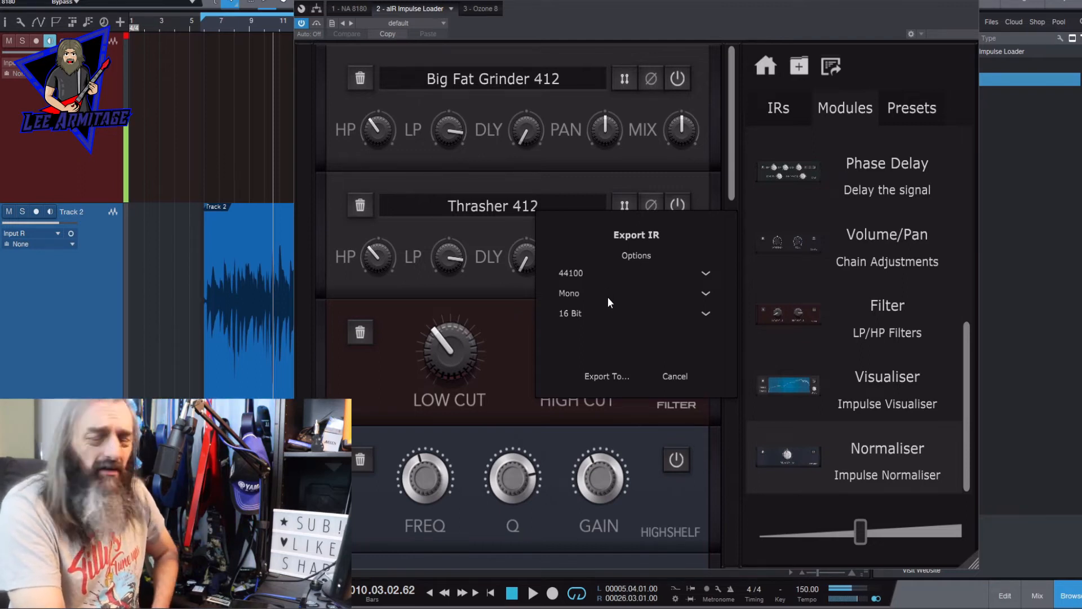
left_click(608, 297)
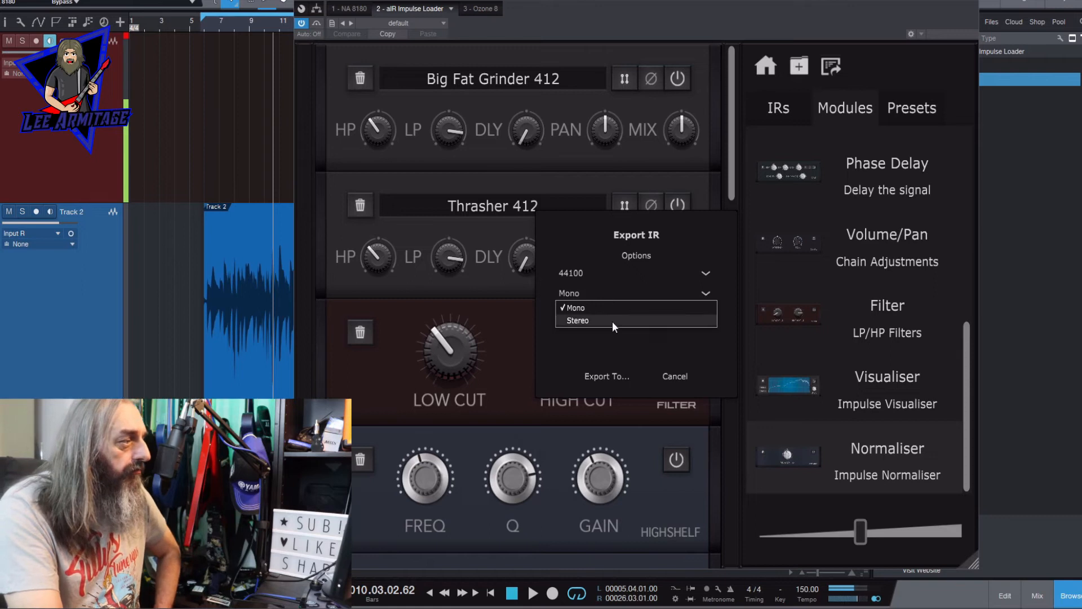
left_click(610, 309)
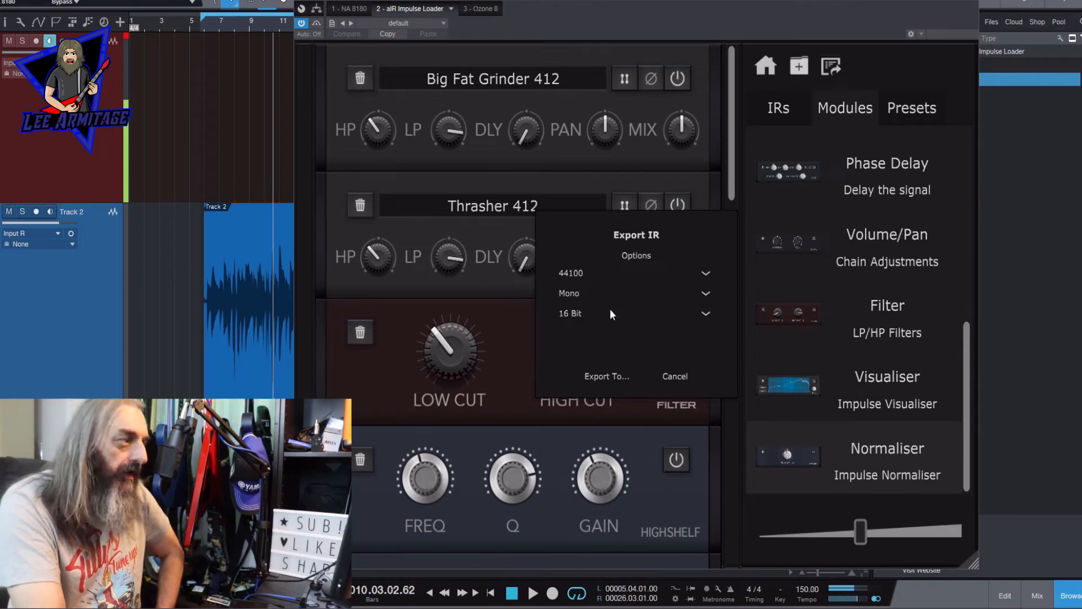
left_click(611, 314)
left_click(611, 338)
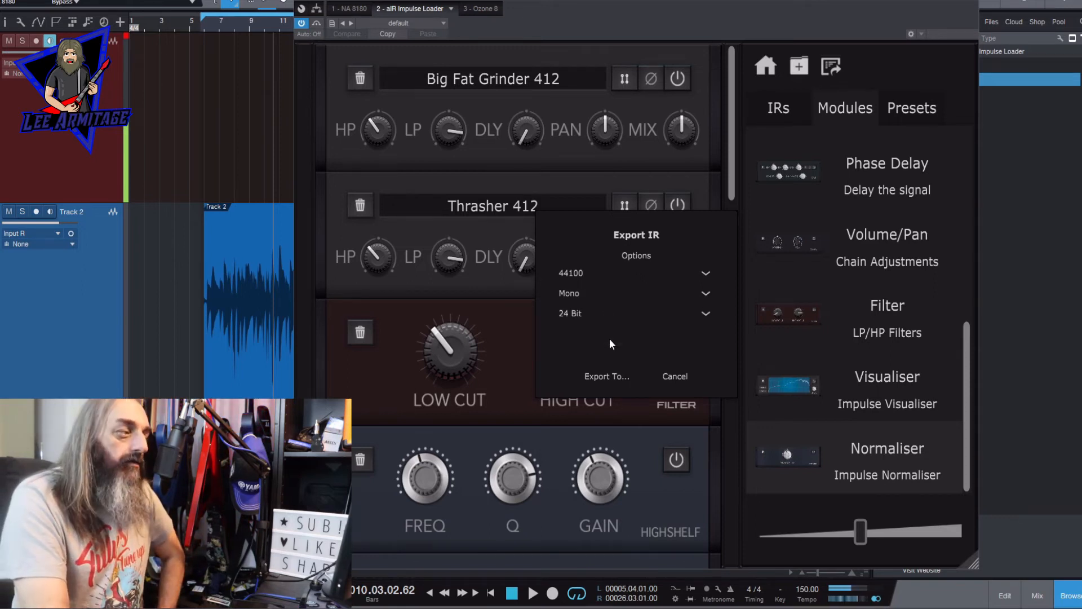
left_click(597, 382)
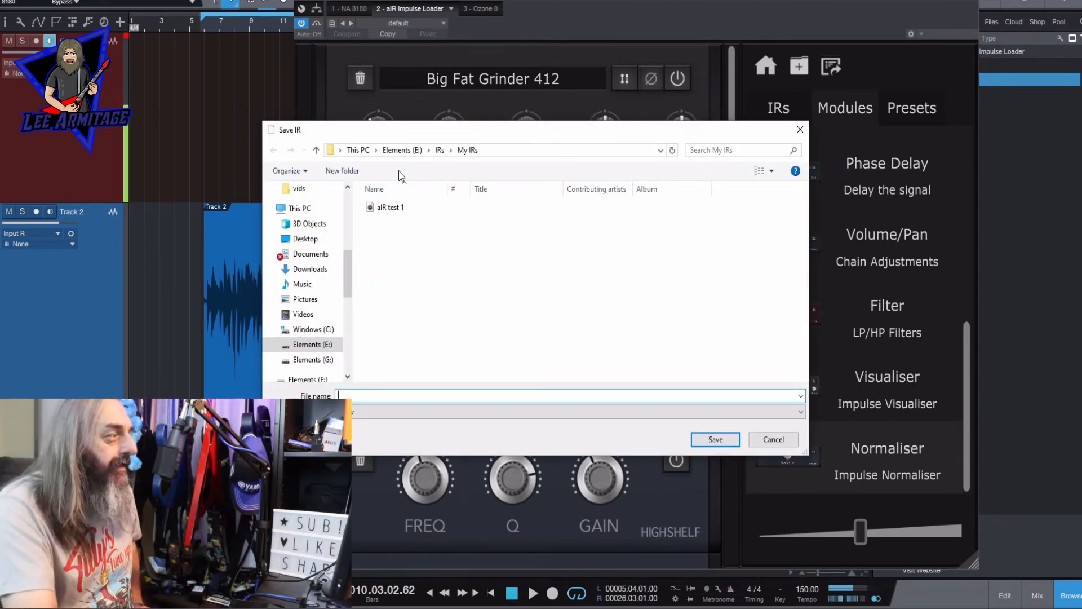
- Save the exported IR in the My IRs folder under the file name air test2
type("air tes")
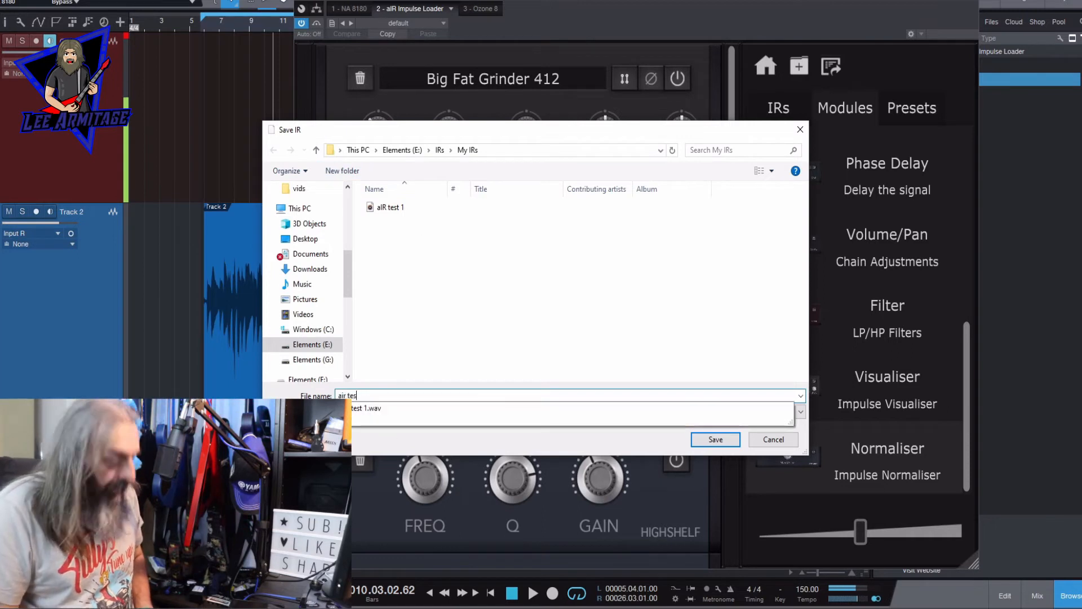
type("t2")
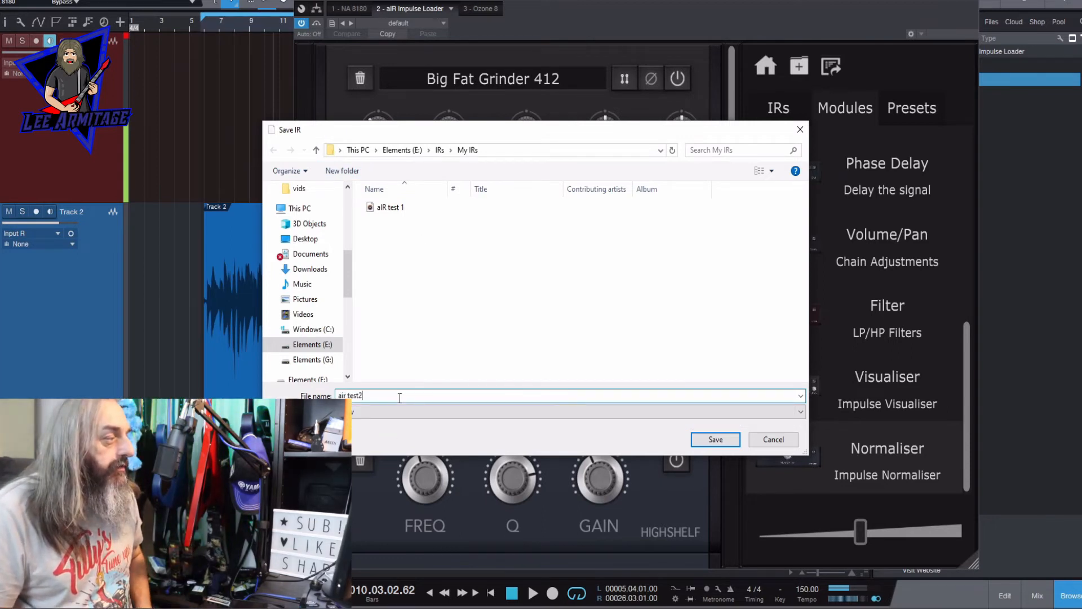
key("Return")
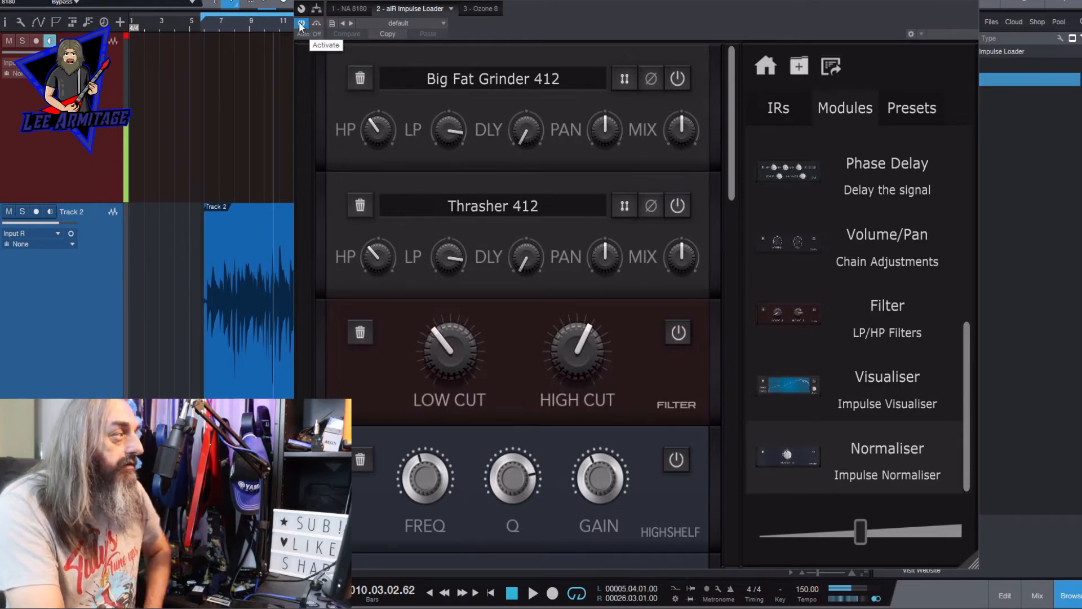
- Insert the Lancaster Audio Pulse effect on Track 2 after aIR Impulse Loader and load air test2.wav as its external cabinet IR
left_click_drag(679, 3, 581, 1)
left_click(890, 68)
scroll(914, 170, "down", 10)
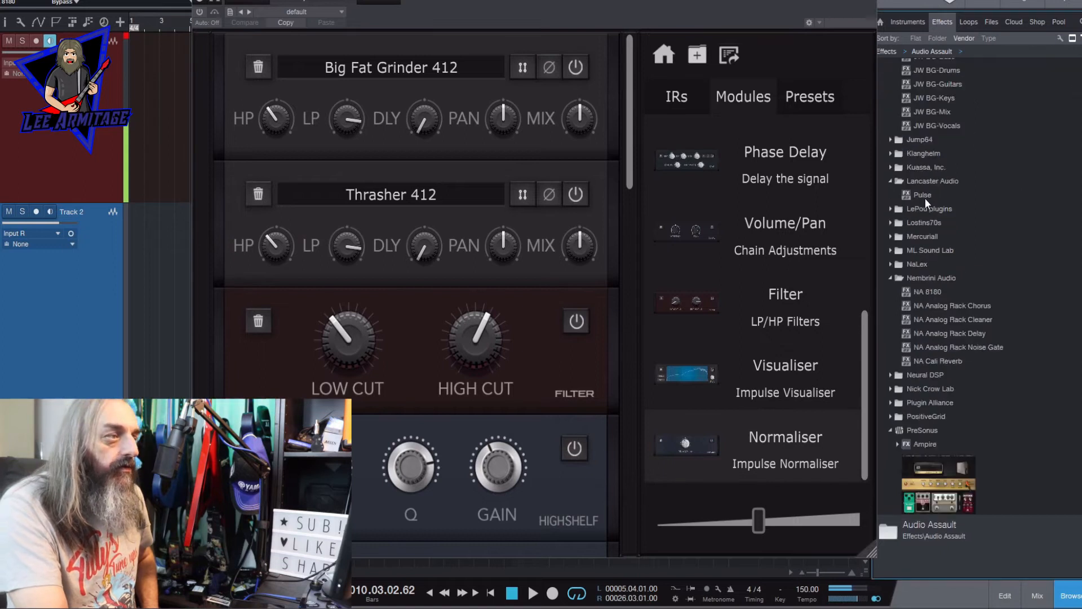
left_click_drag(923, 196, 361, 2)
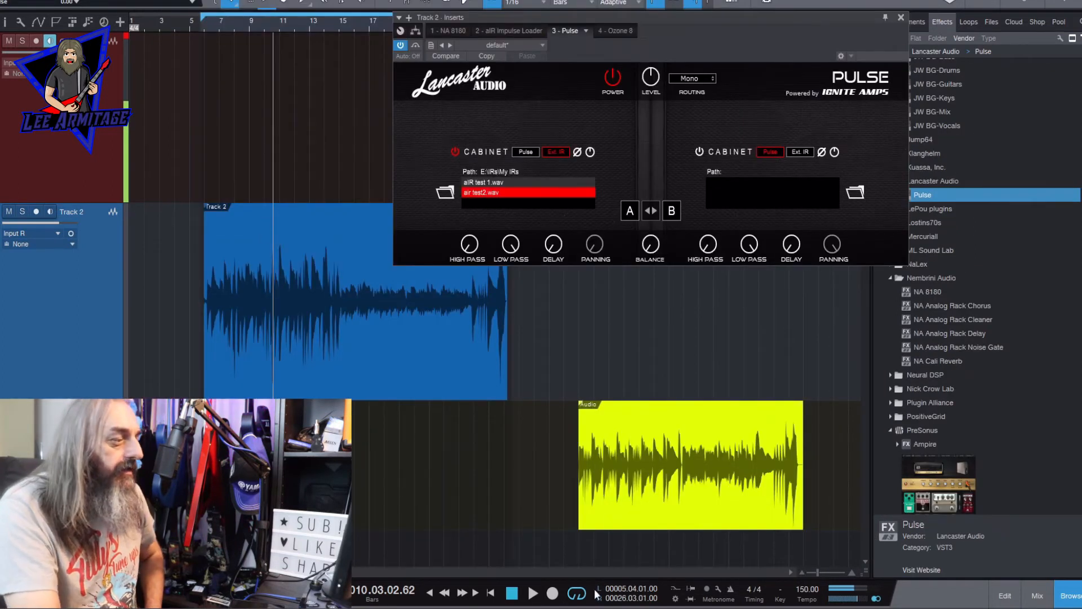
- Play Track 2 from its start through Pulse, raise the cabinet's high pass, lower its low pass, and stop playback
left_click(203, 27)
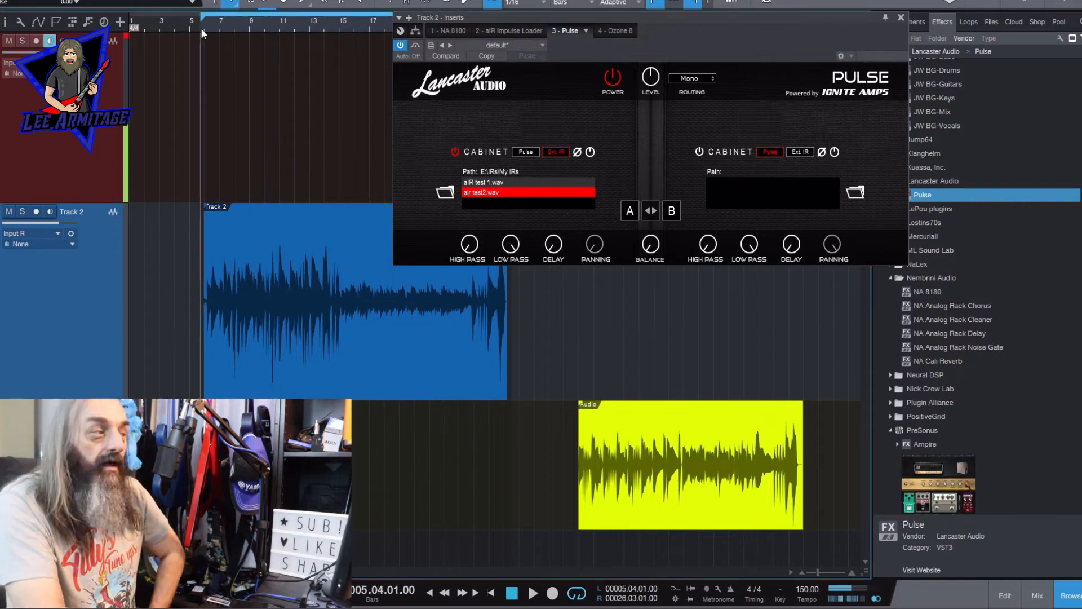
left_click(532, 592)
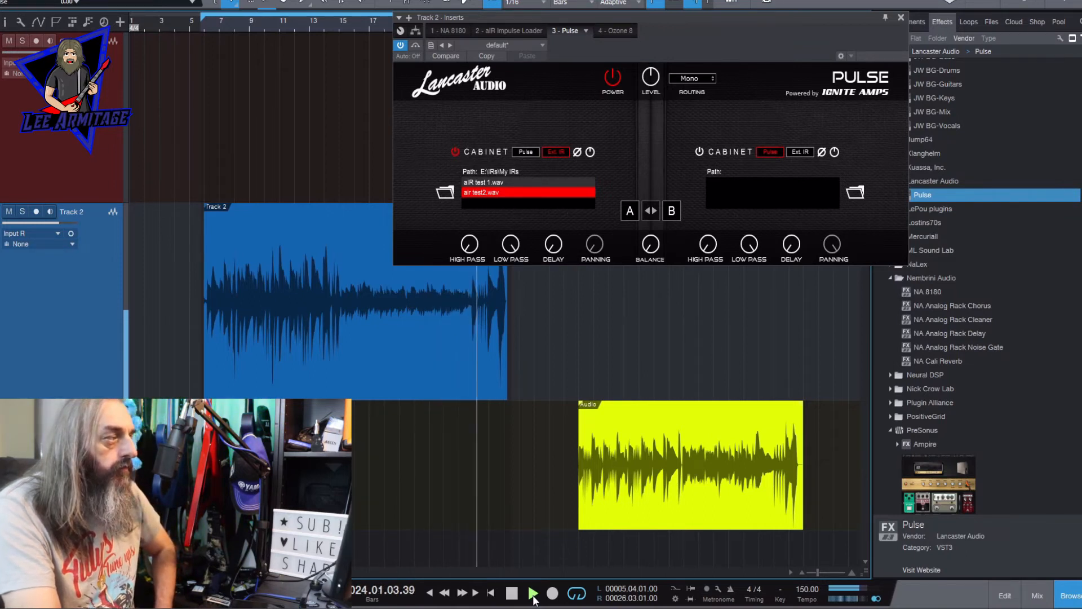
left_click_drag(471, 243, 465, 174)
left_click_drag(511, 245, 512, 363)
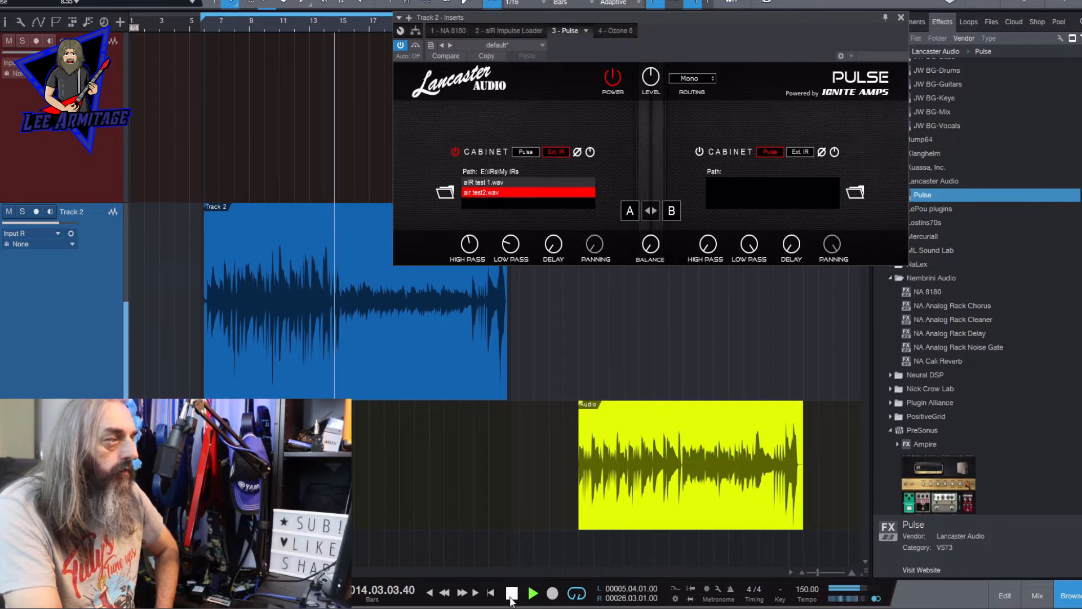
left_click(510, 598)
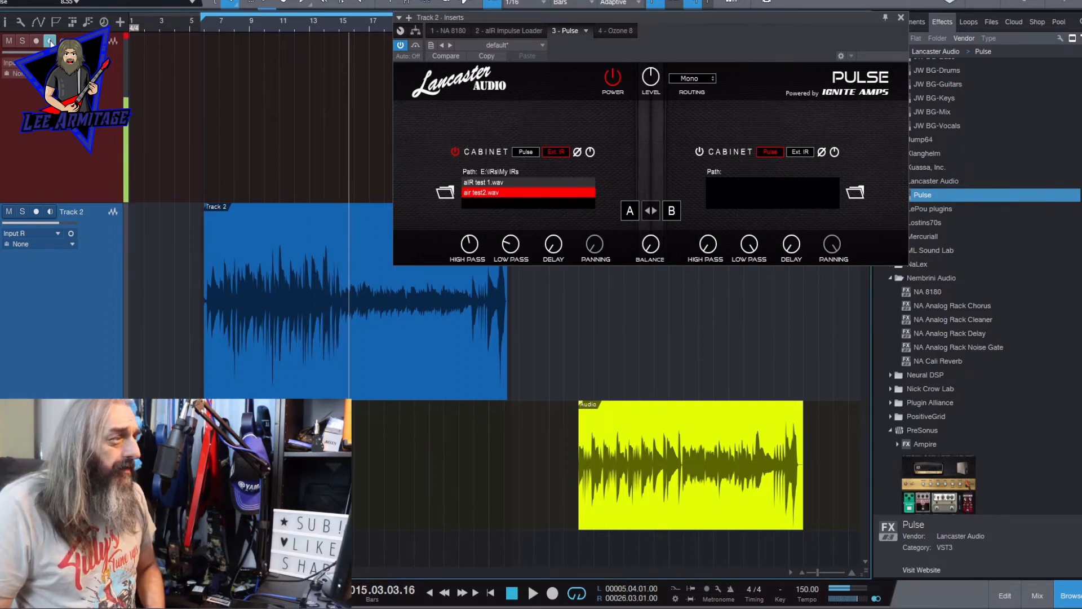
left_click(50, 41)
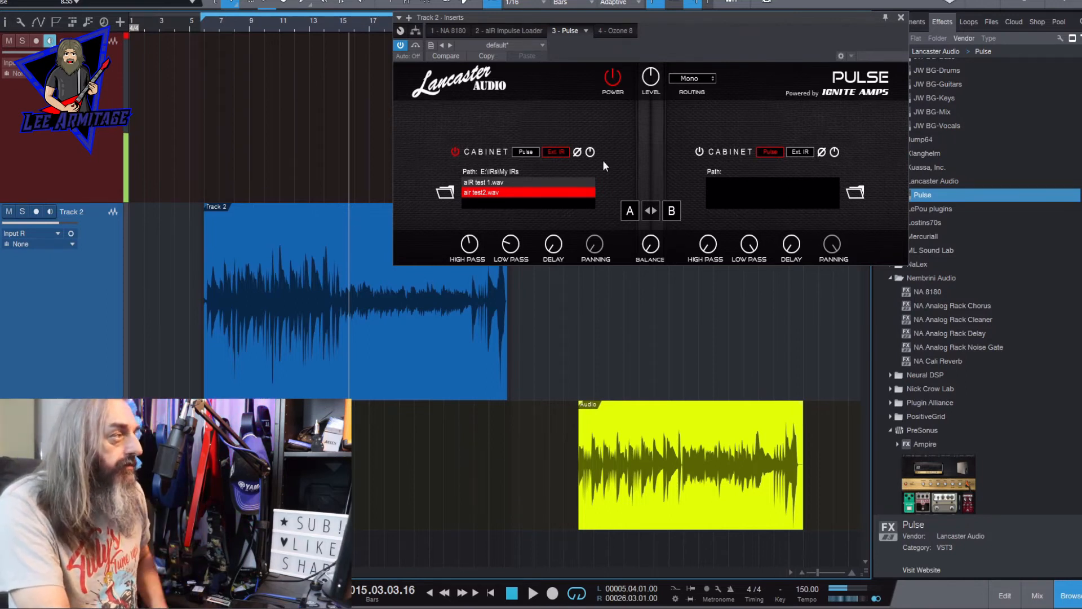
- Return to aIR Impulse Loader and save the current chain as a preset named My Preset2
left_click(510, 30)
left_click(931, 501)
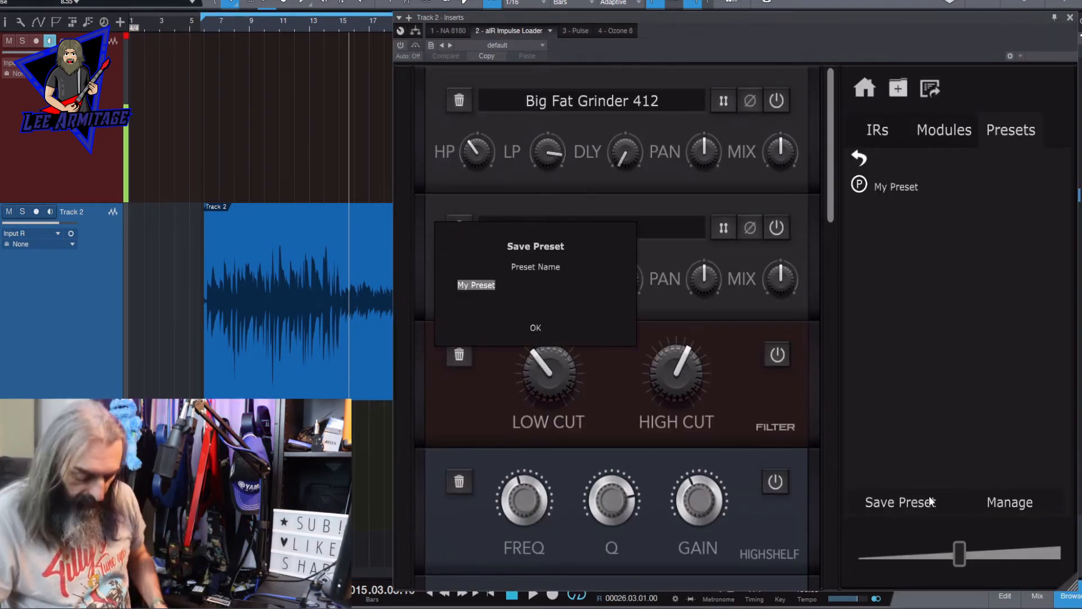
key("End")
type("2")
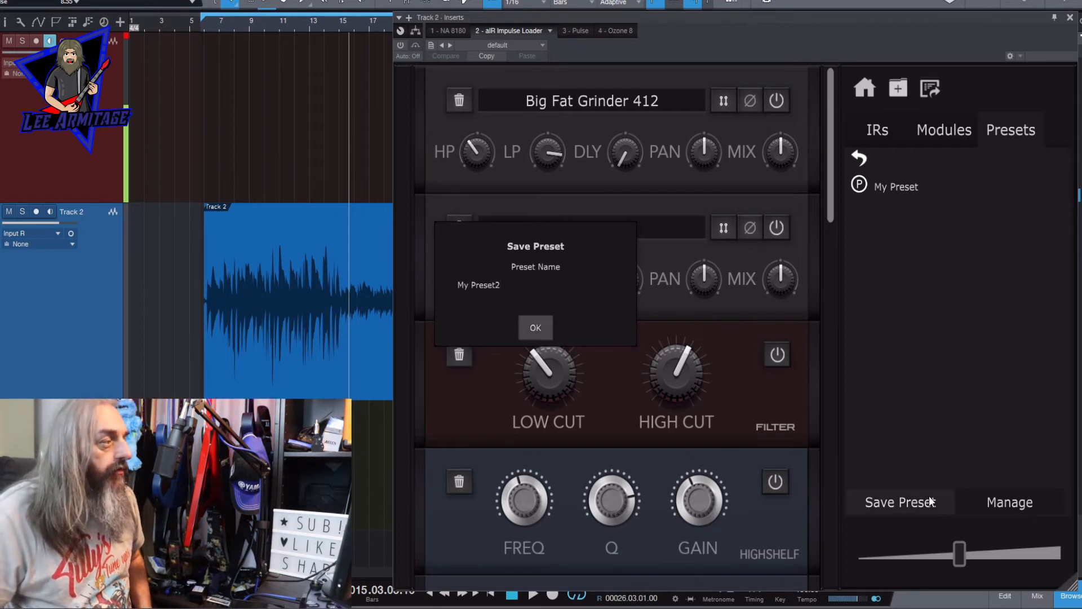
key("Return")
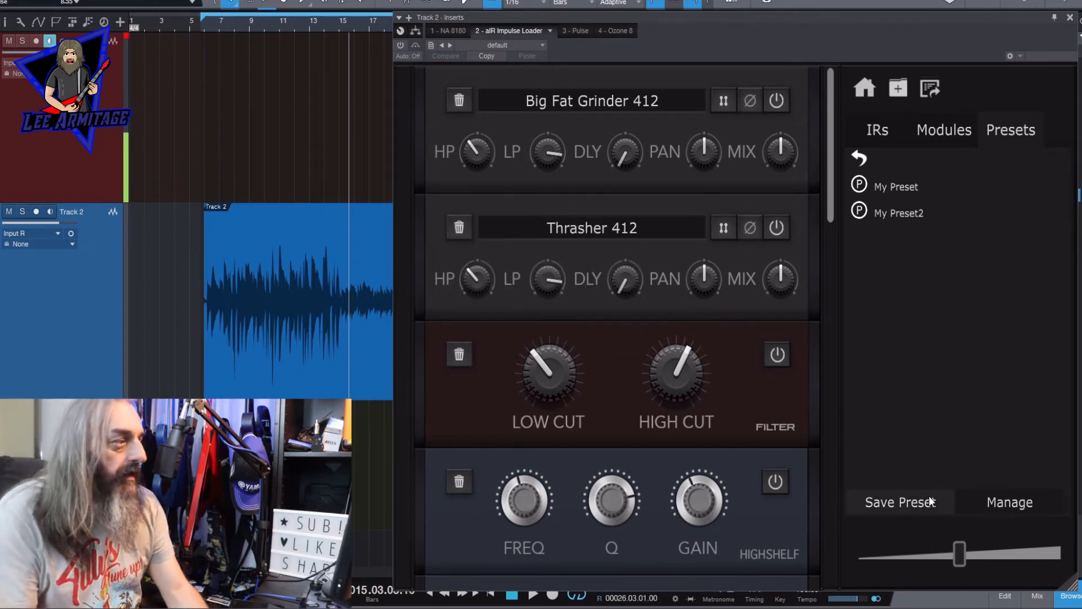
- Delete every IR and module from the aIR Impulse Loader chain until it is empty
left_click(462, 100)
left_click(462, 101)
left_click(463, 101)
left_click(463, 101)
left_click(463, 101)
left_click(463, 101)
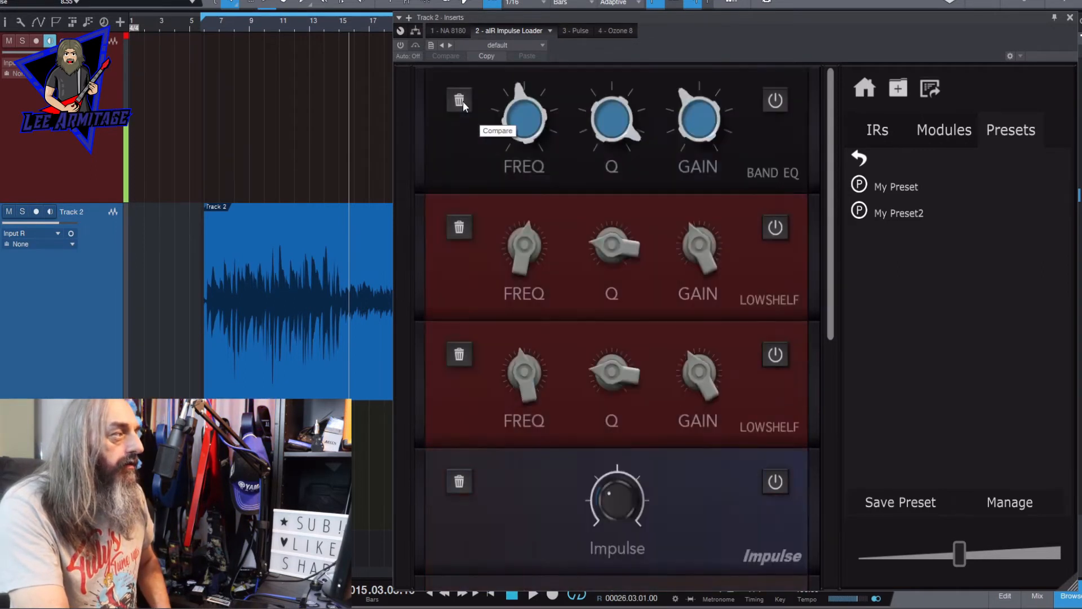
left_click(462, 101)
left_click(462, 101)
left_click(463, 101)
left_click(463, 101)
left_click(463, 101)
left_click(462, 101)
left_click(463, 101)
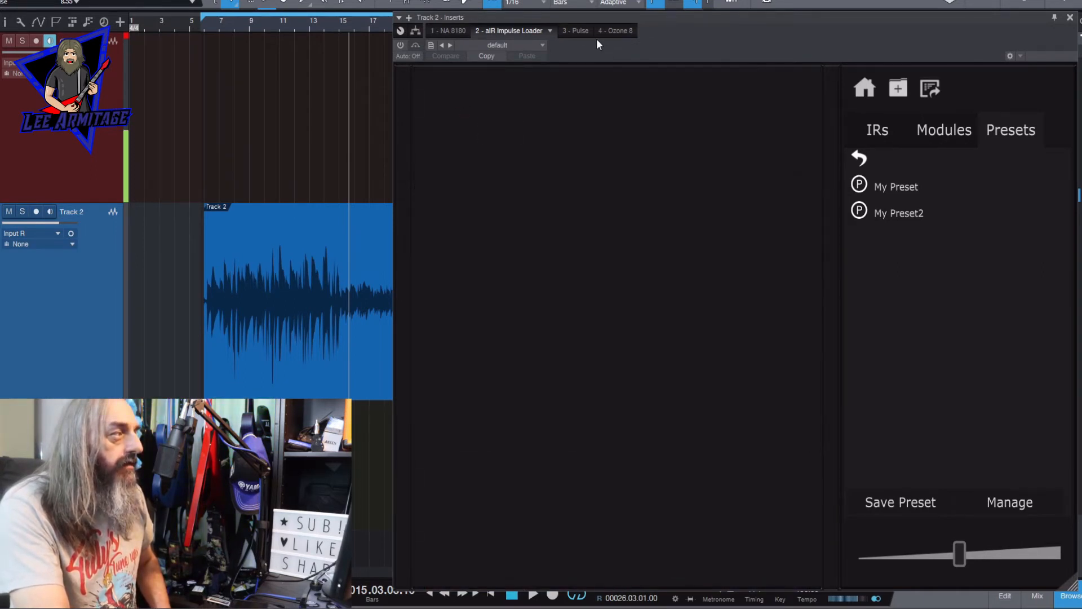
- Bypass Pulse, reactivate aIR Impulse Loader, and load the air test2 IR from the My IRs folder into the empty chain
left_click(574, 31)
left_click(507, 29)
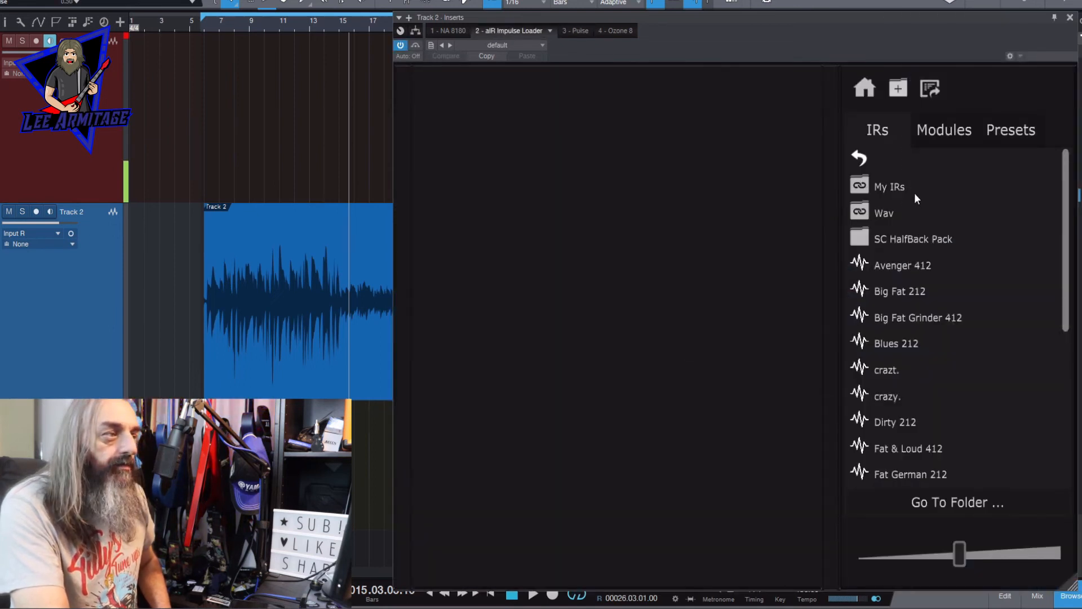
double_click(913, 190)
left_click_drag(902, 212, 623, 229)
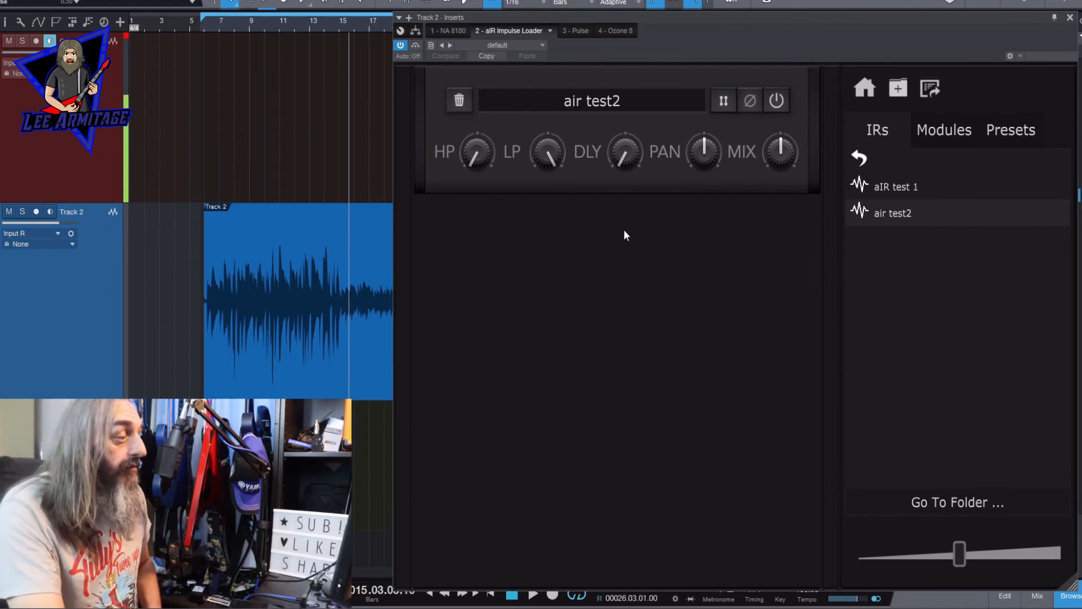
- Play the track while raising air test2's high pass, lowering its low pass and increasing its mix, and stop playback
key("space")
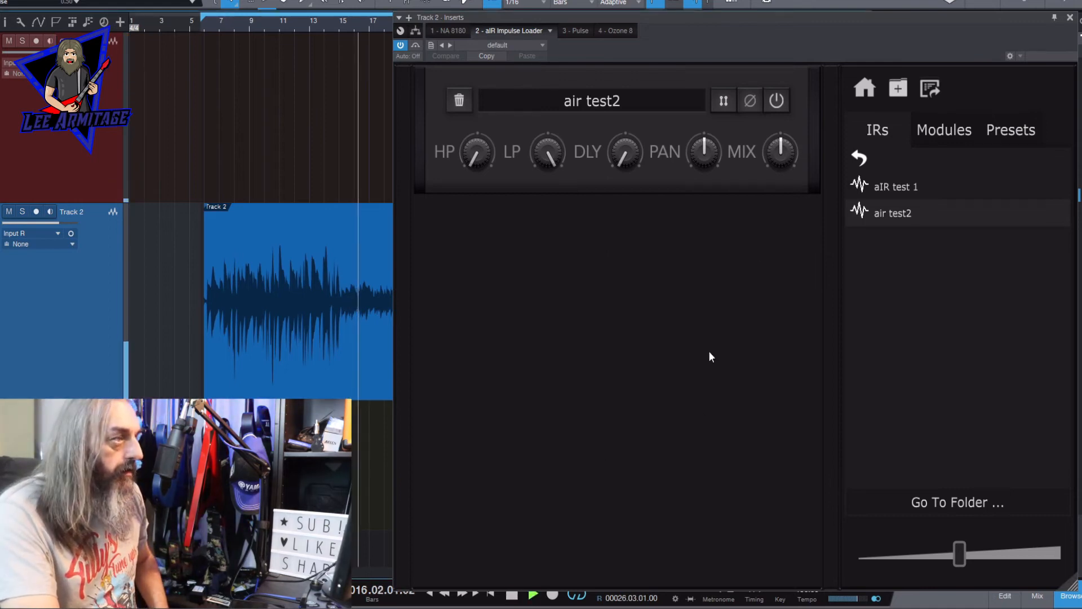
left_click_drag(753, 17, 706, 1)
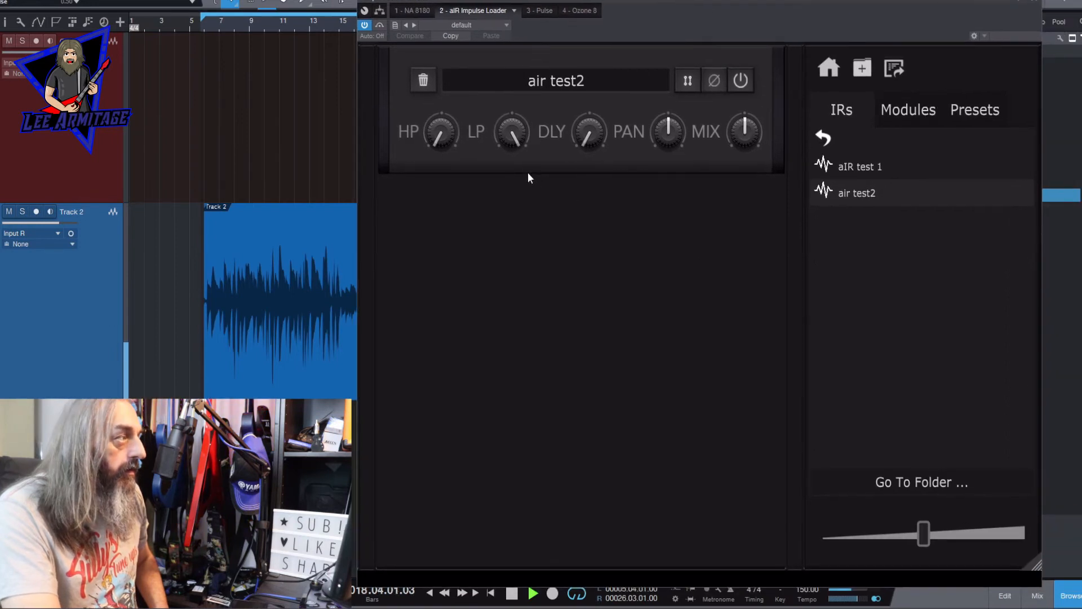
left_click_drag(441, 125, 457, 62)
mouse_move(502, 123)
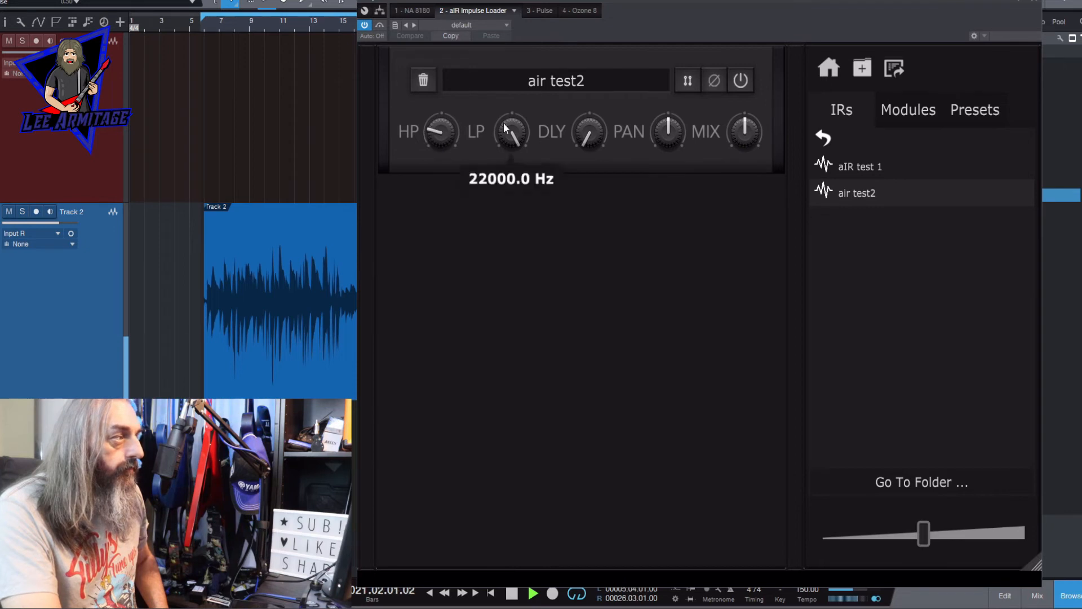
left_click_drag(503, 122, 514, 180)
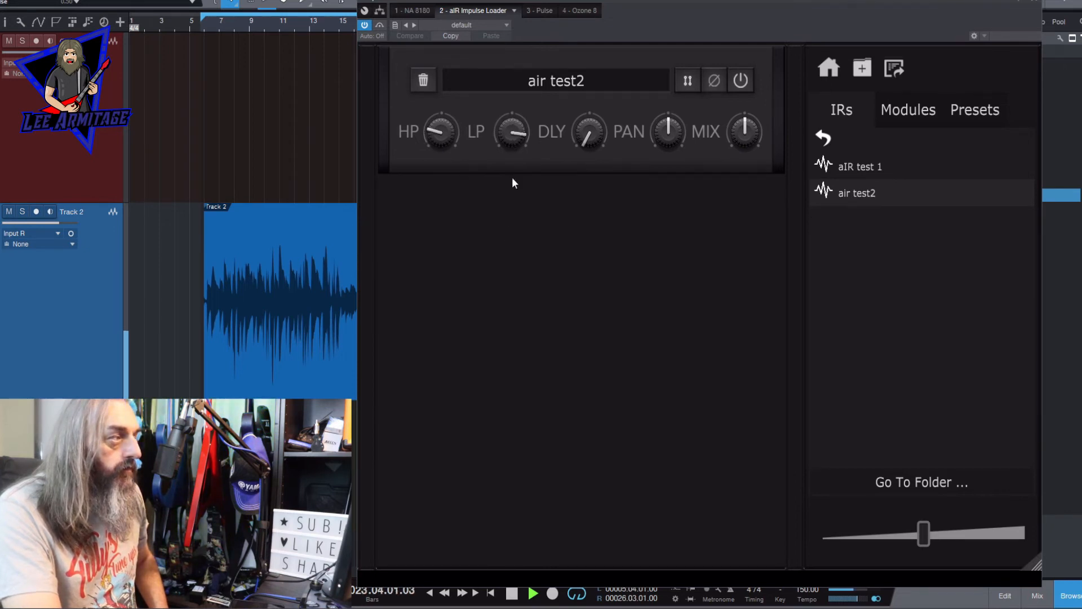
left_click_drag(748, 138, 755, 87)
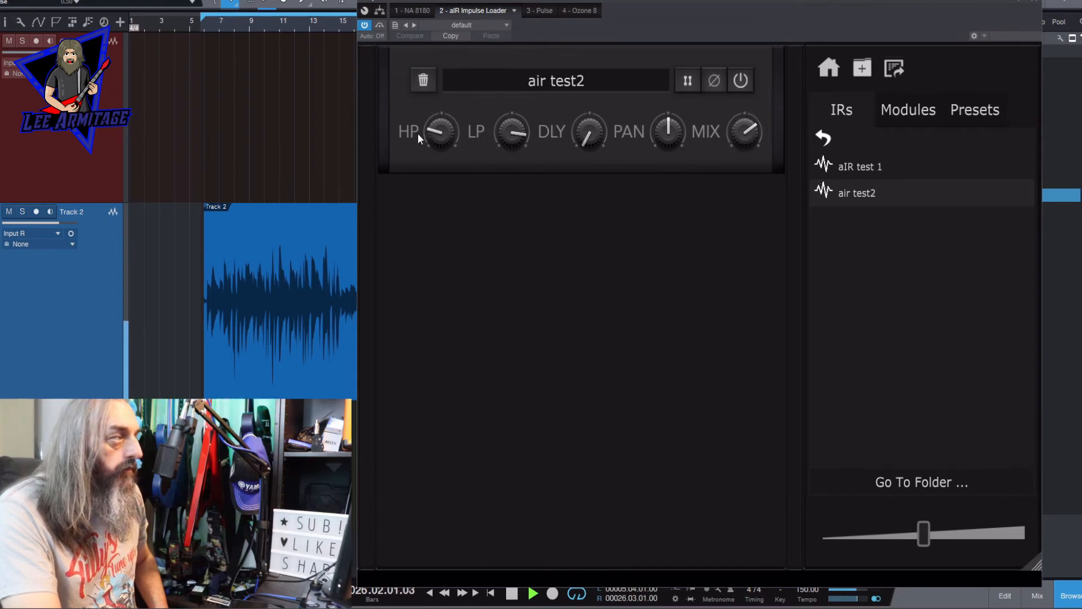
mouse_move(428, 130)
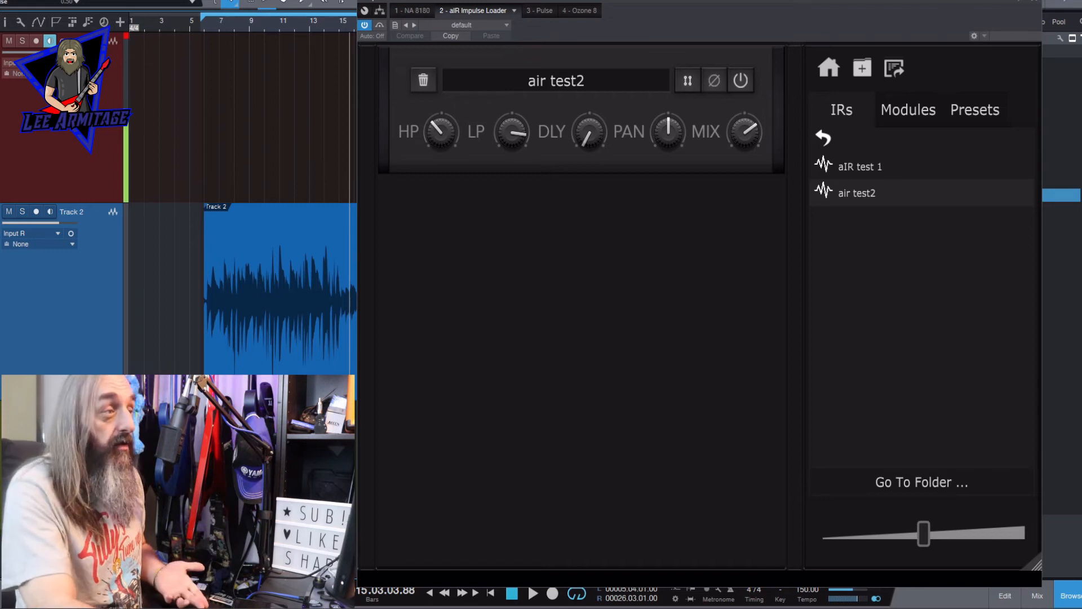
- Stack the factory IRs Avenger 412, Big Fat Grinder 412, crazt. and Dirty 212 below air test2
left_click(836, 69)
left_click_drag(851, 349, 636, 478)
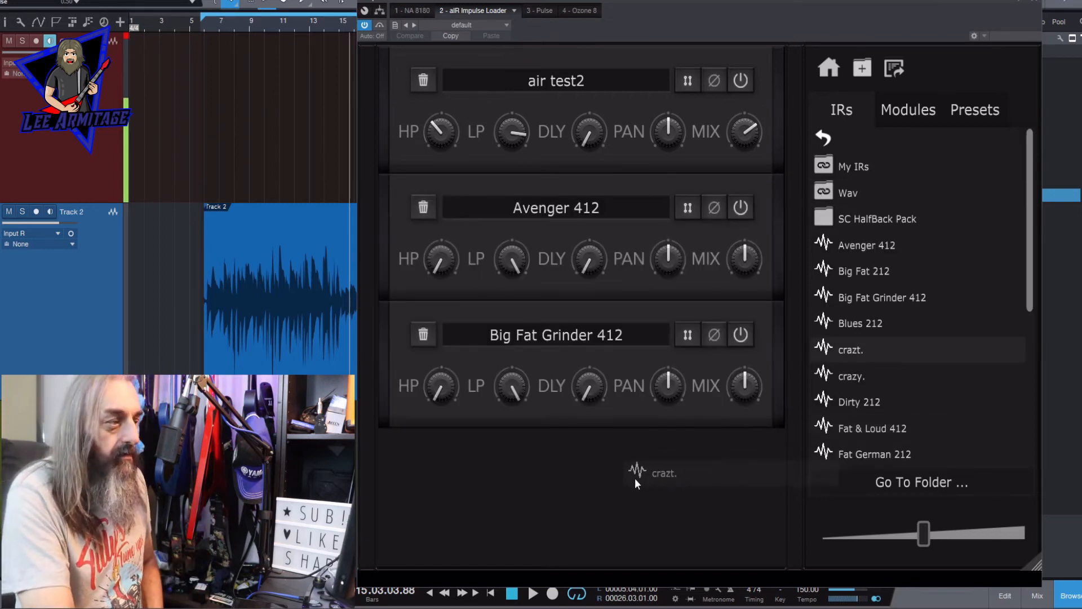
left_click_drag(882, 401, 662, 516)
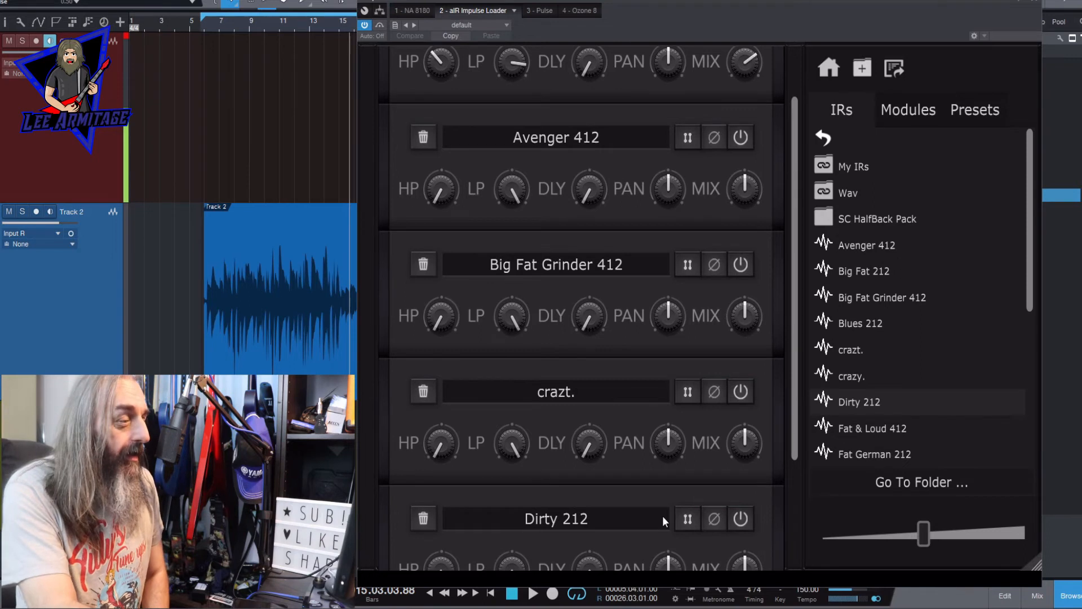
left_click_drag(798, 416, 791, 466)
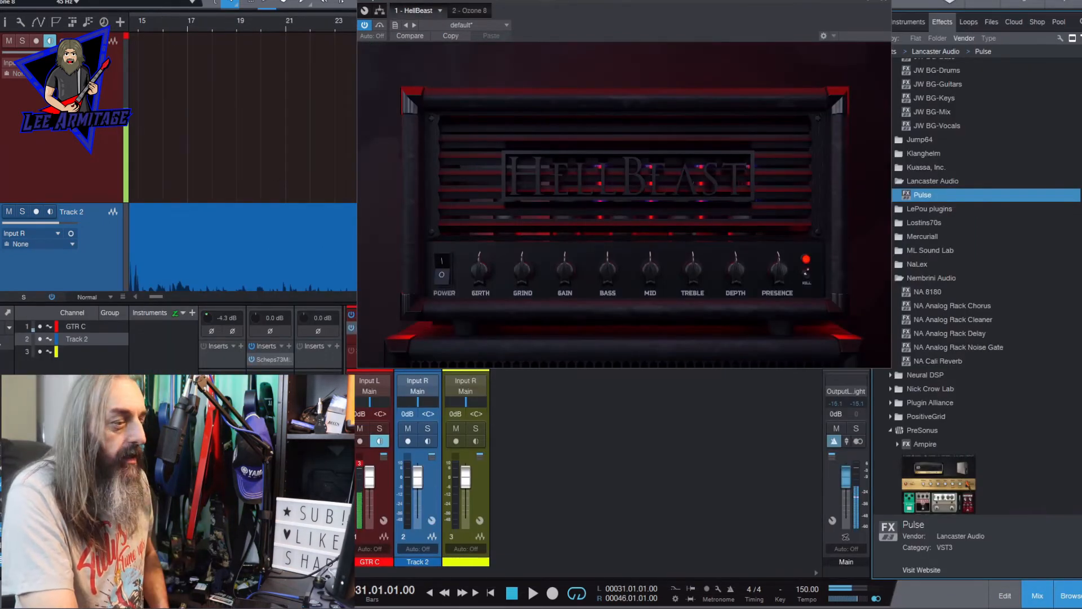
- Hide the mixer and look through HellBeast's stomp, amp, cab and FX sections on the yellow track
key("F3")
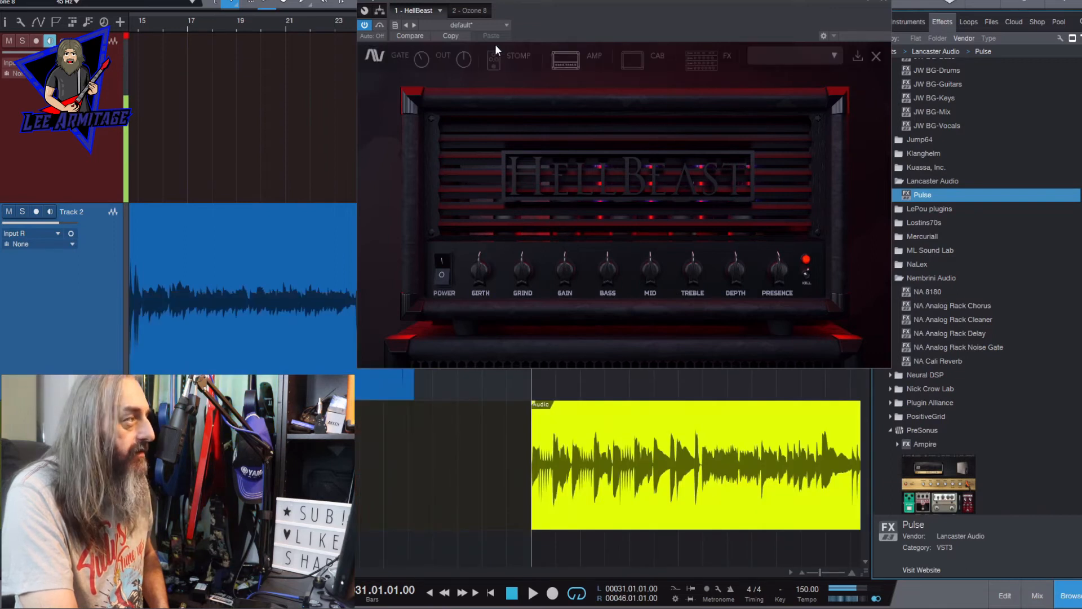
left_click(497, 51)
left_click(562, 66)
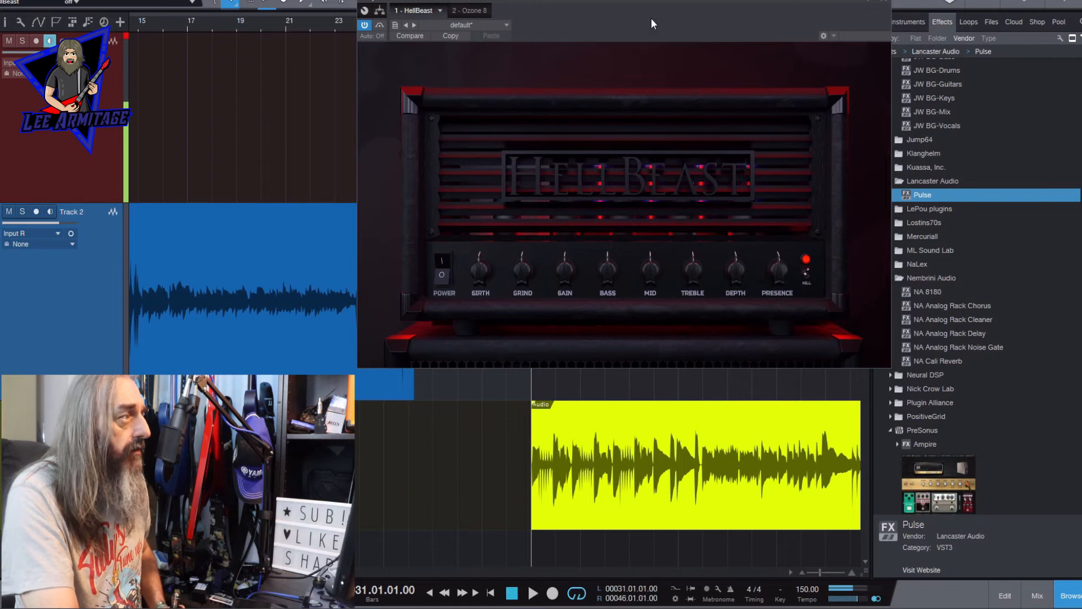
left_click(624, 55)
left_click(710, 50)
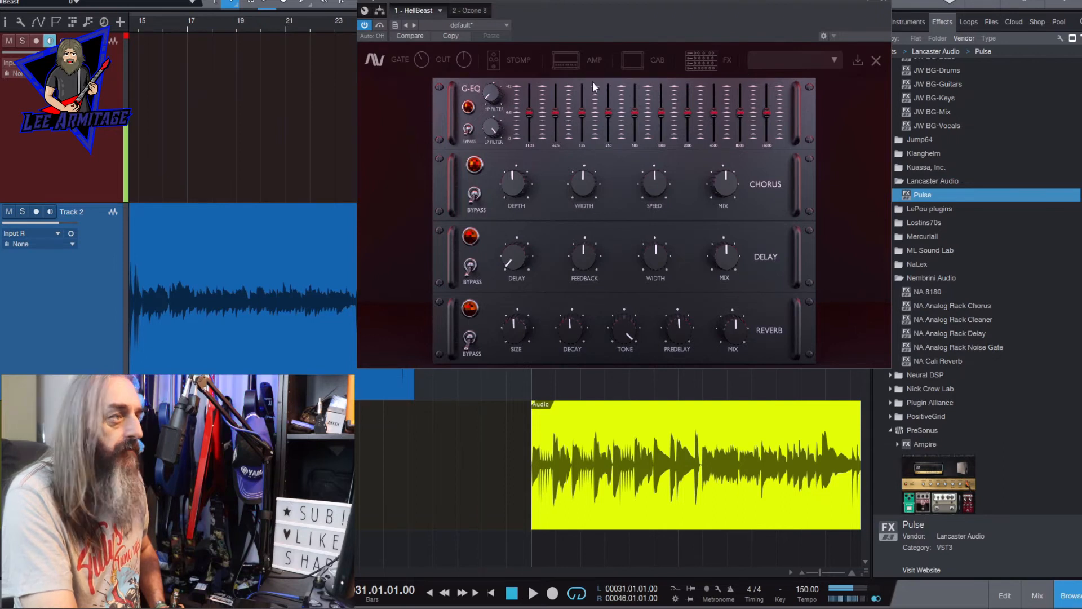
- Insert aIR Impulse Loader after HellBeast, import an external IR folder, and load ENG 212 Pro 2a into the chain
scroll(1080, 171, "up", 3)
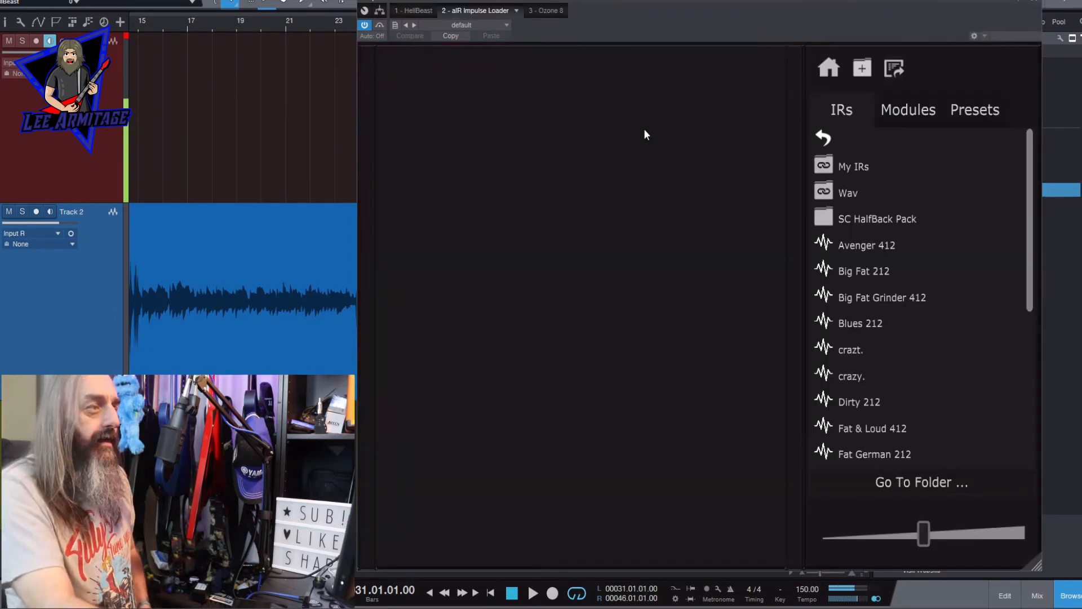
left_click(862, 68)
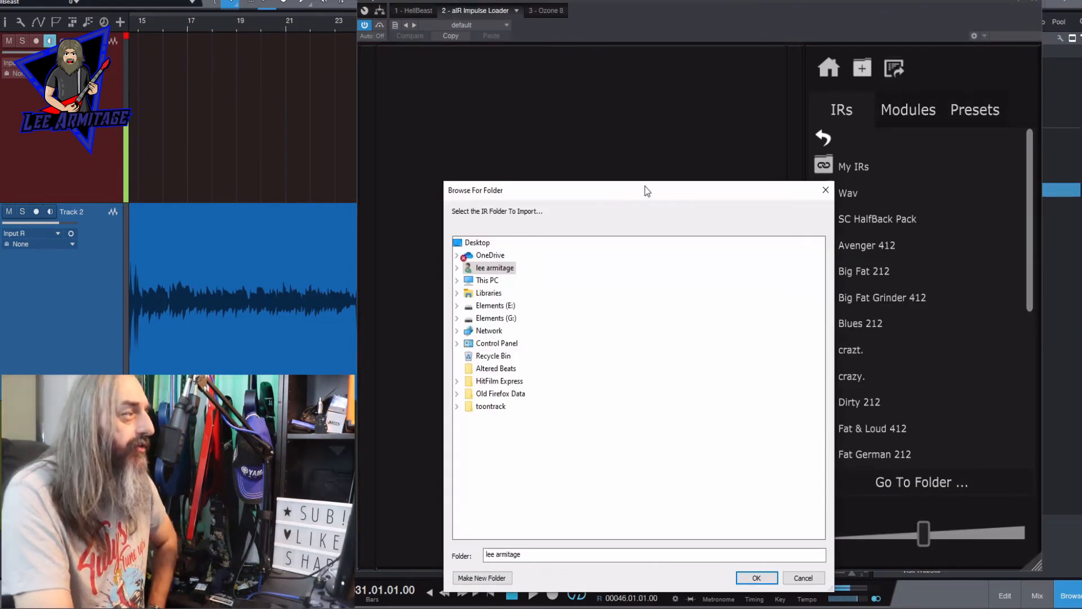
left_click_drag(645, 188, 692, 99)
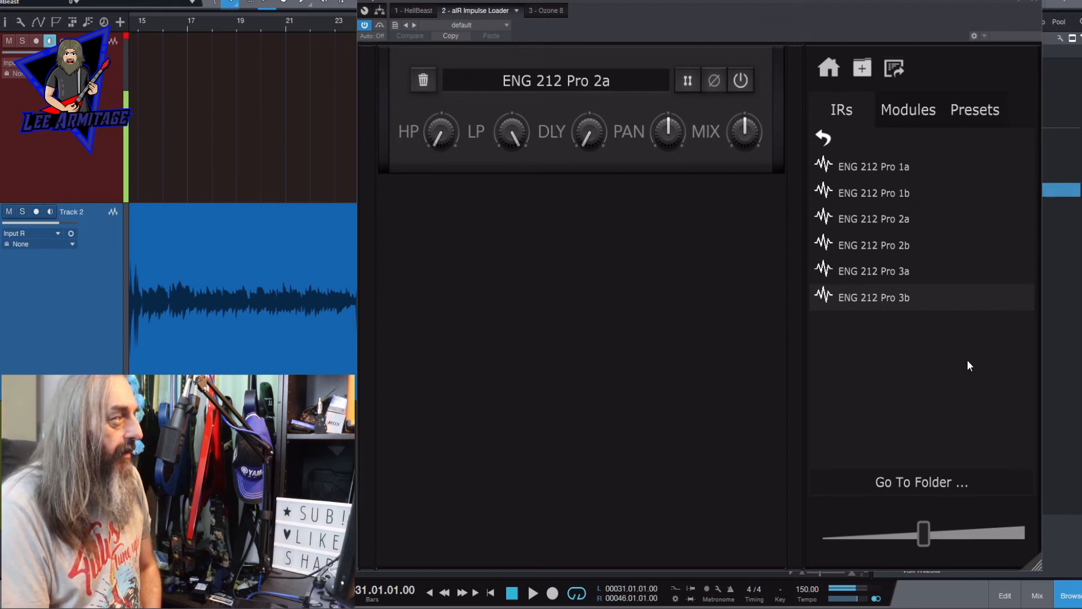
- Play the track from bar 31 while raising the high pass and lowering the low pass of ENG 212 Pro 2a
left_click_drag(699, 1, 429, 0)
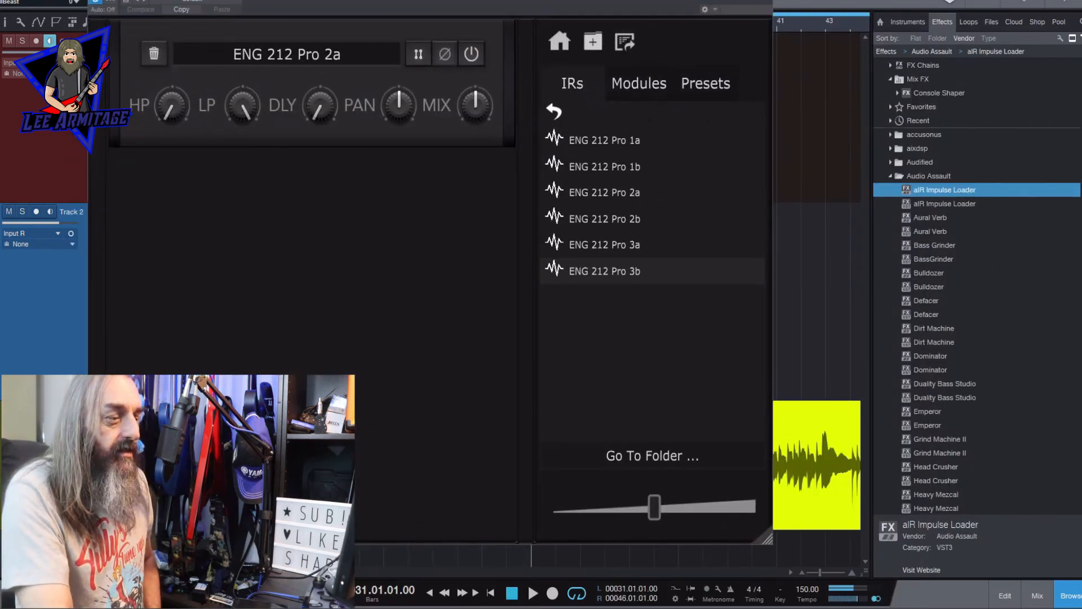
key("F5")
left_click_drag(264, 0, 551, 1)
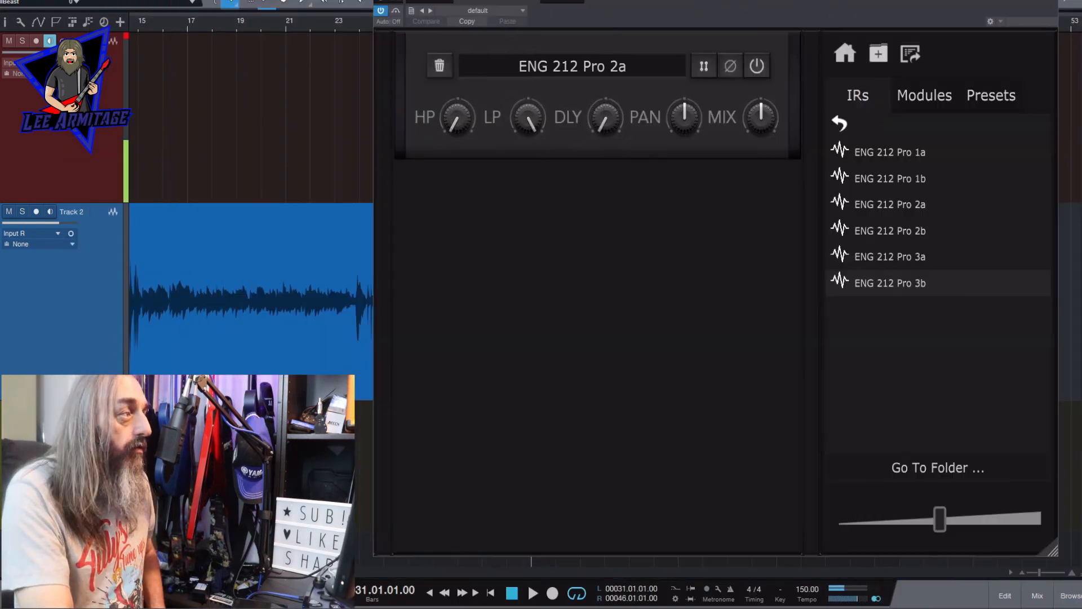
mouse_move(516, 110)
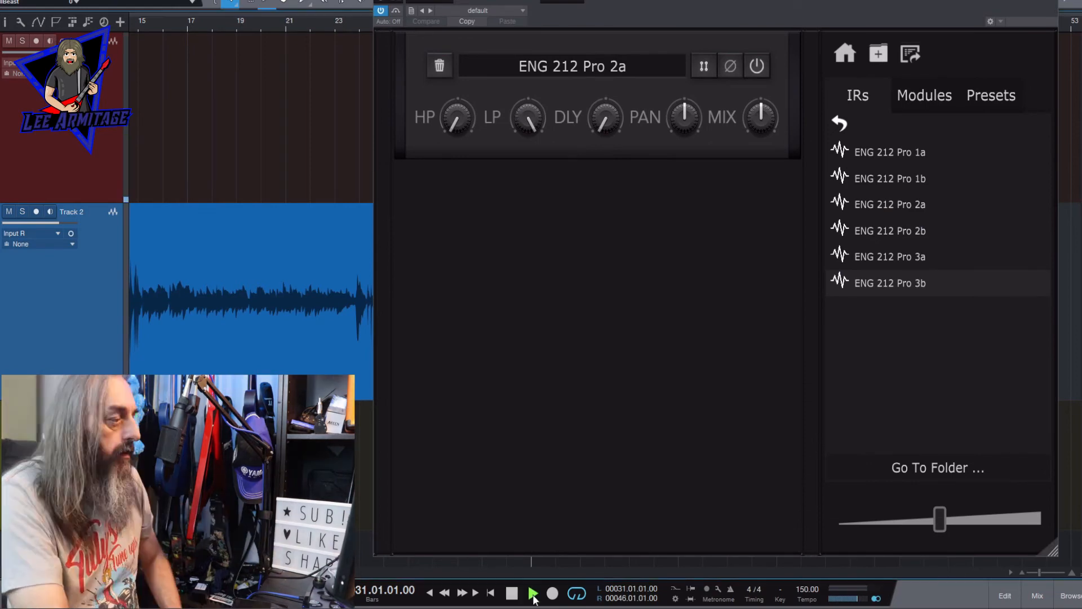
key("space")
left_click_drag(448, 117, 445, 9)
left_click_drag(528, 112, 518, 171)
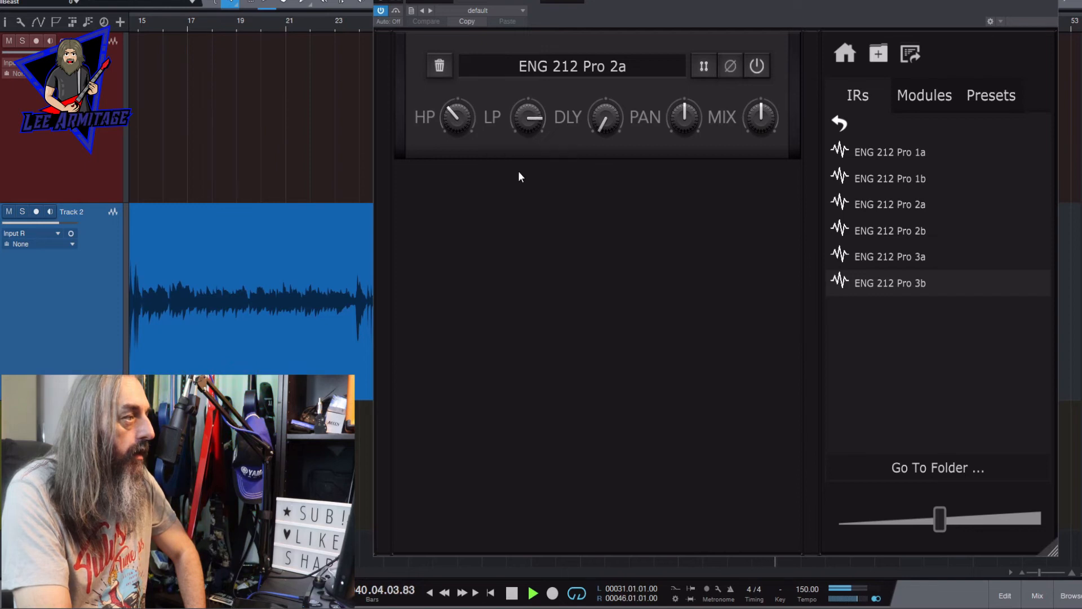
- Raise the mix of ENG 212 Pro 2a and load ENG 212 Pro 3b beneath it in the chain
left_click_drag(759, 125, 764, 90)
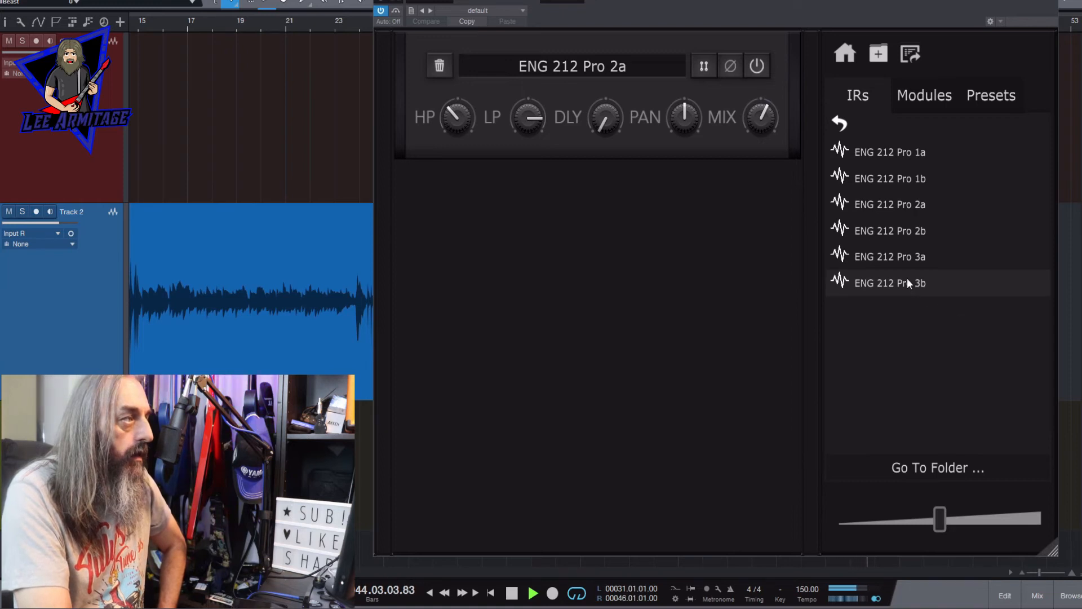
left_click_drag(907, 282, 552, 228)
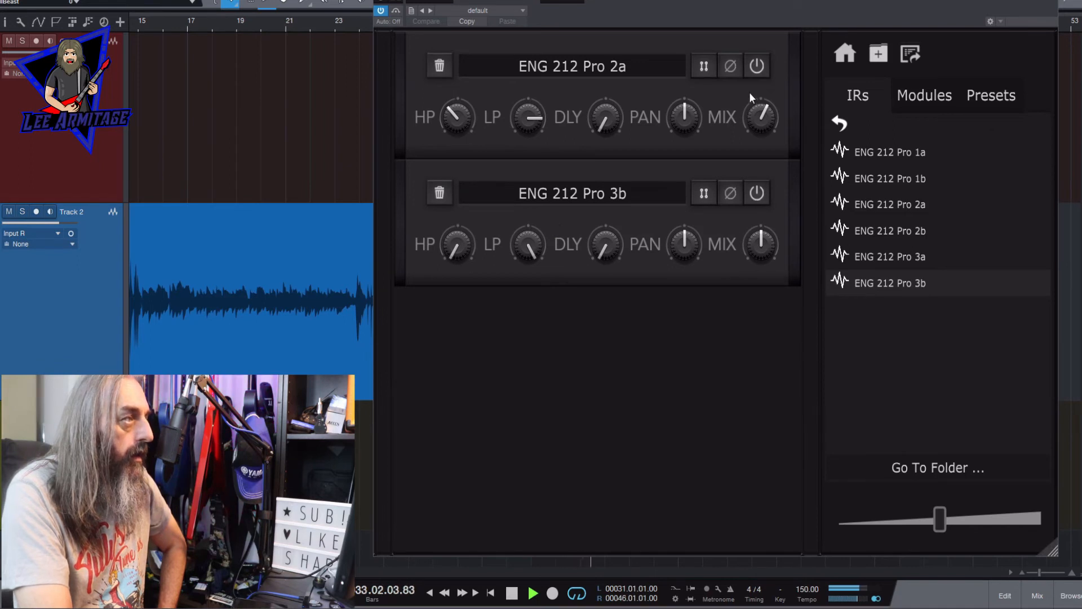
- Add a Visualiser module to the end of the chain, and remove and reload ENG 212 Pro 3b above it
left_click(927, 95)
left_click_drag(1053, 256, 1040, 486)
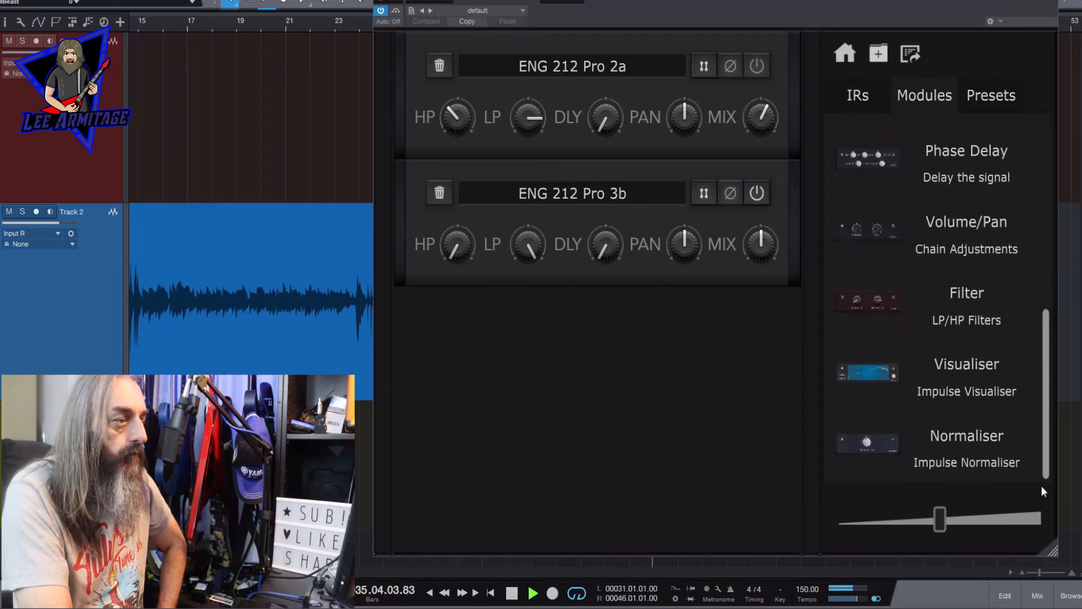
left_click_drag(876, 370, 526, 374)
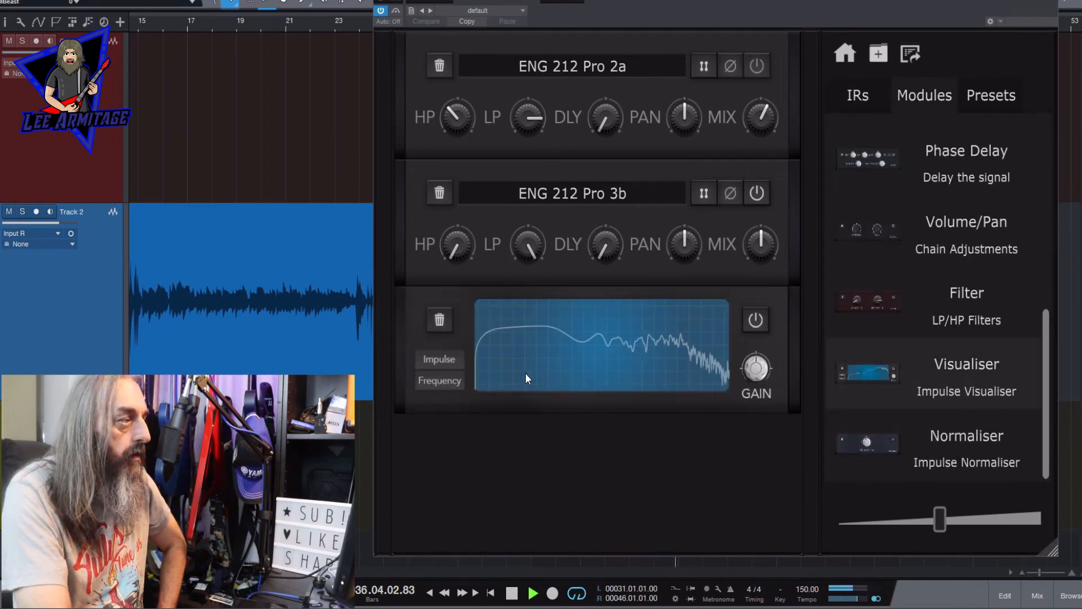
left_click(443, 193)
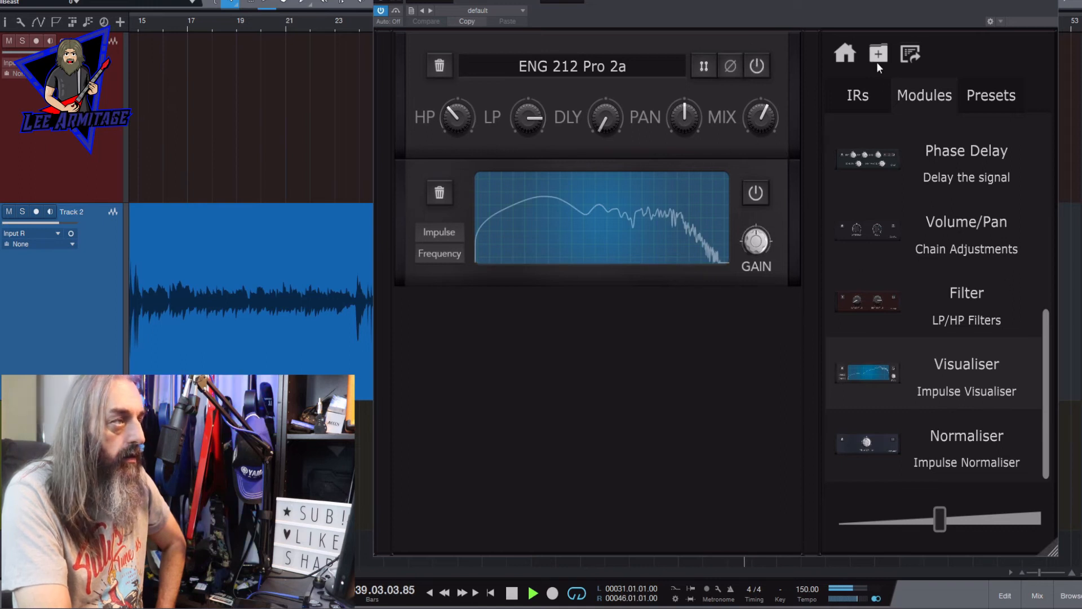
left_click(861, 96)
left_click_drag(898, 285, 671, 163)
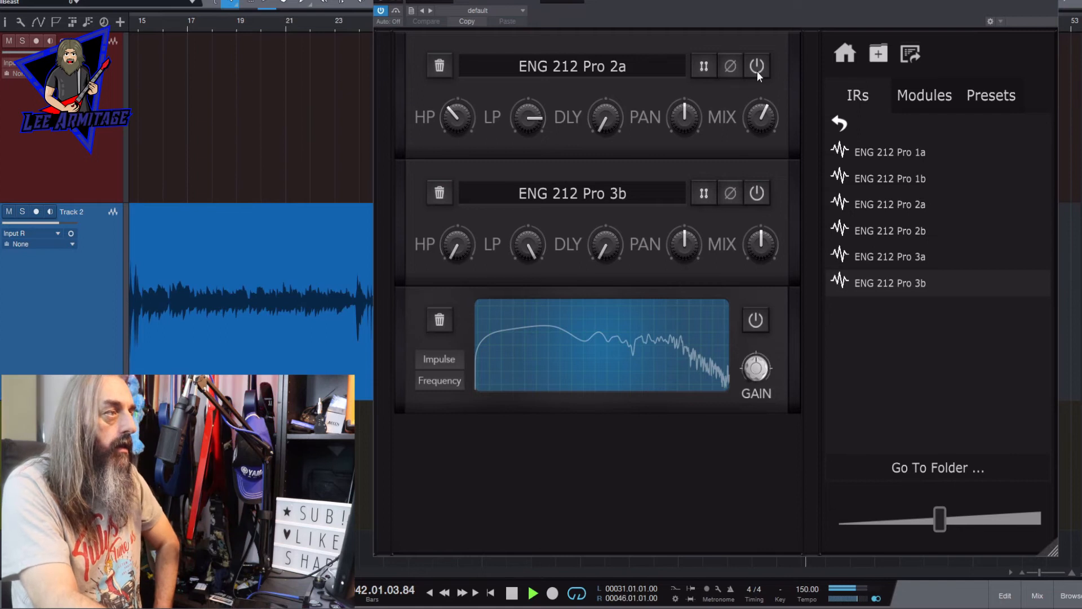
- Raise the high pass and lower the low pass of ENG 212 Pro 3b
mouse_move(461, 243)
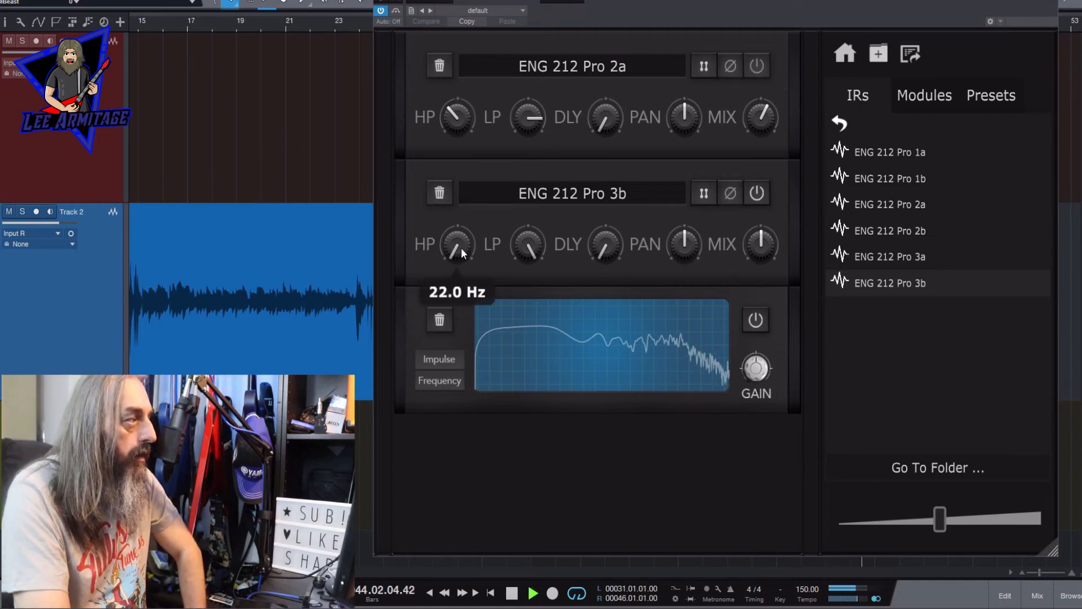
left_click_drag(460, 248, 456, 226)
left_click_drag(533, 233, 535, 287)
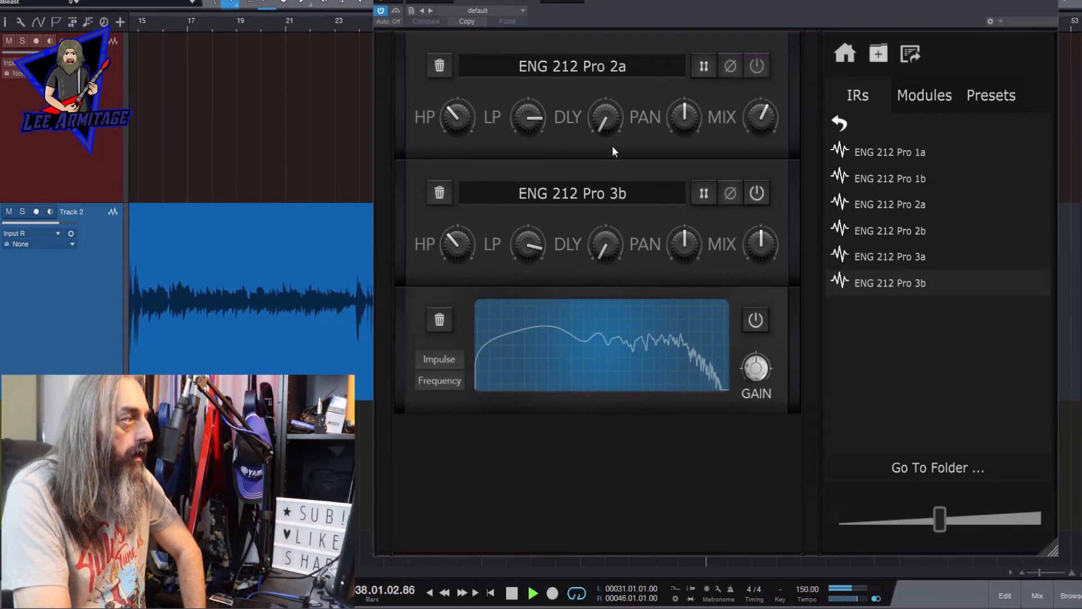
- Fine-tune the low pass of ENG 212 Pro 2a with 3b bypassed, and re-enable 3b with its mix raised slightly
left_click(755, 193)
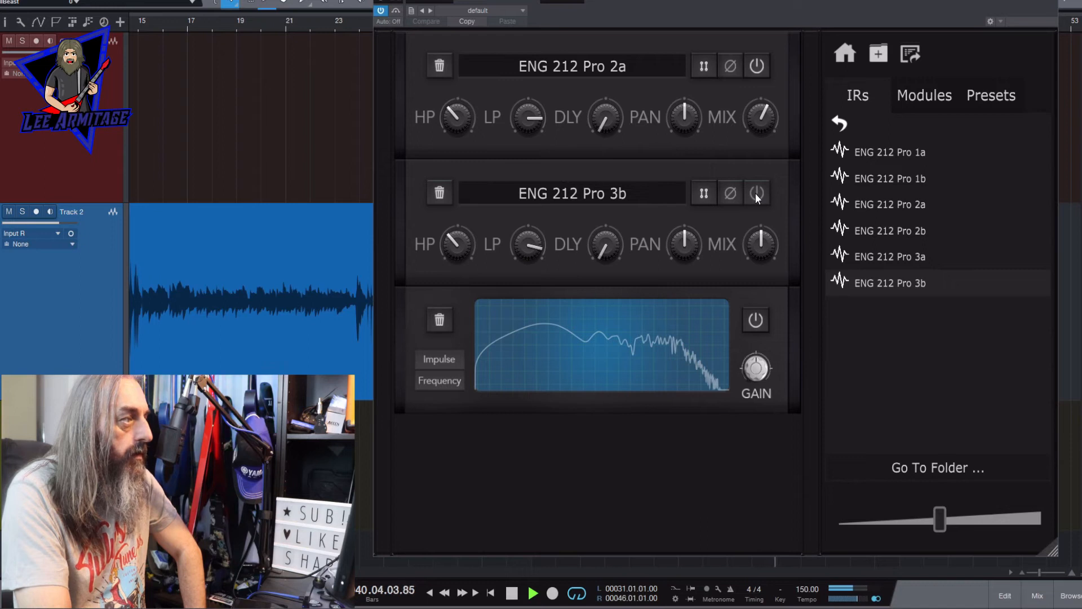
left_click_drag(529, 108, 531, 111)
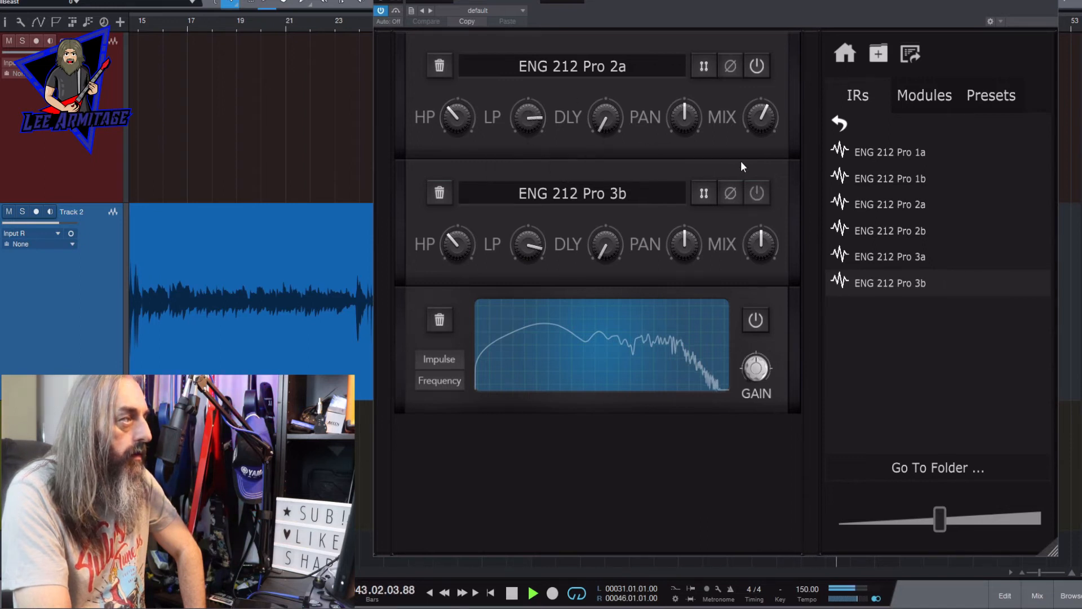
left_click(757, 197)
left_click_drag(761, 242, 761, 226)
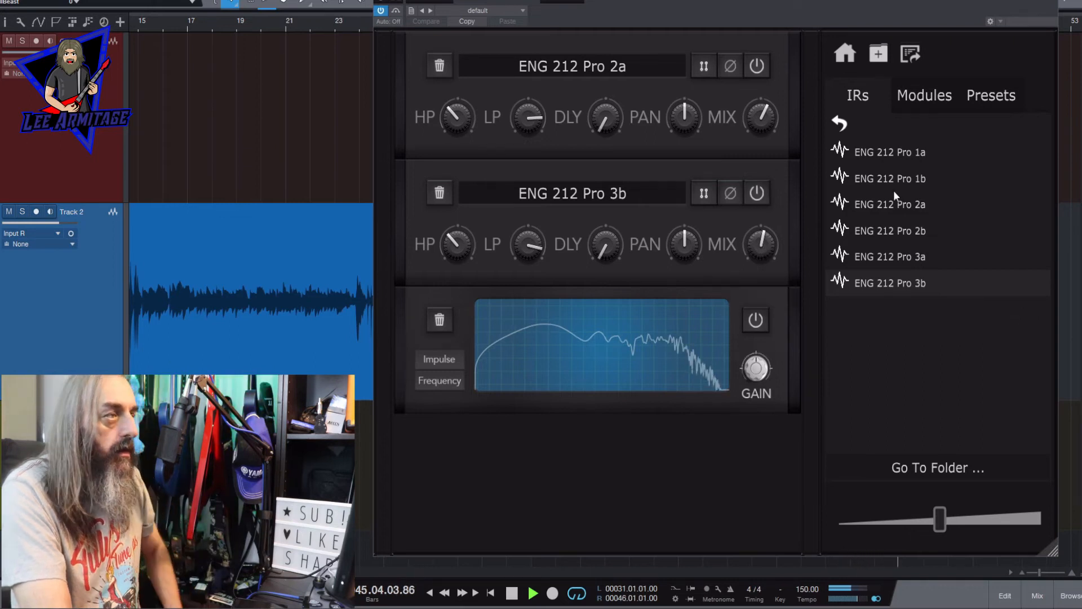
- Insert a Filter module above the Visualiser with the low cut at about 100 Hz and the high cut lowered
left_click(911, 99)
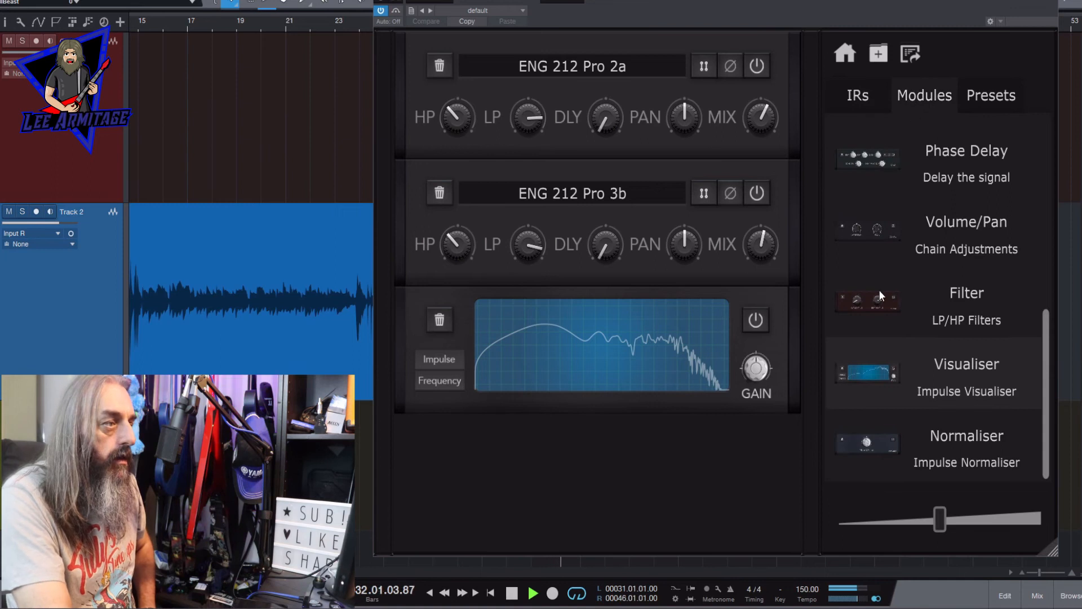
left_click_drag(878, 289, 571, 279)
left_click_drag(542, 351, 518, 250)
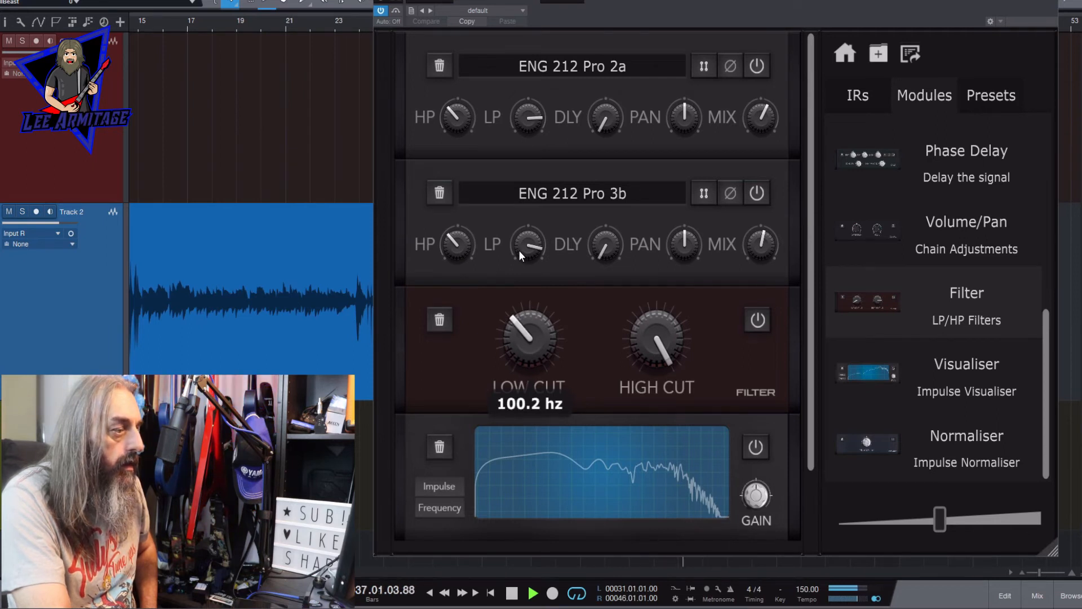
left_click_drag(647, 331, 663, 463)
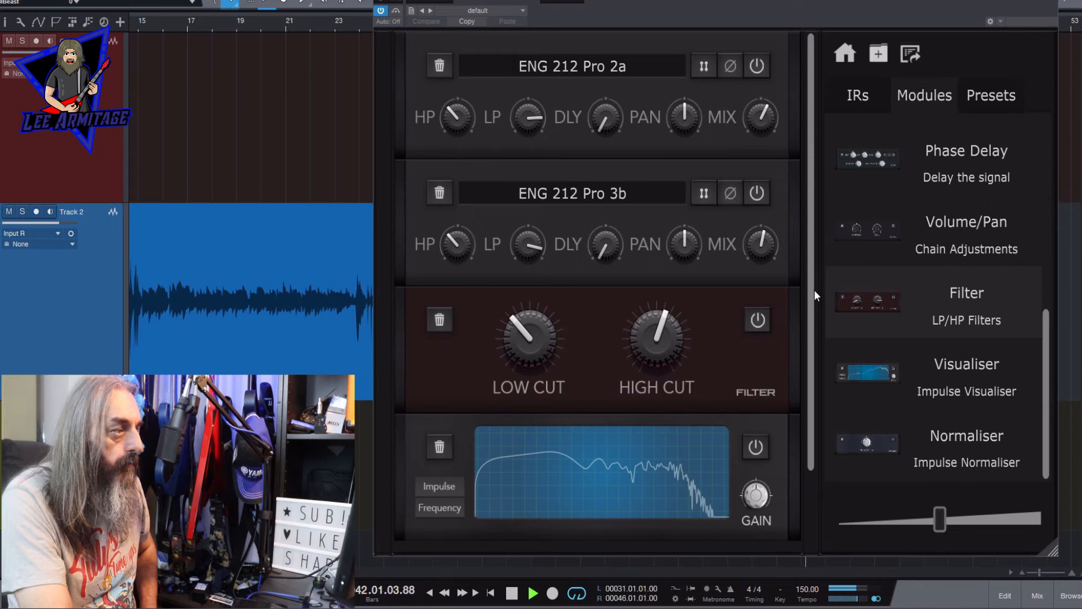
- Add a High Shelf module after the Filter, boosting its gain and Q and lowering its frequency to find the harsh range
left_click_drag(811, 293, 812, 410)
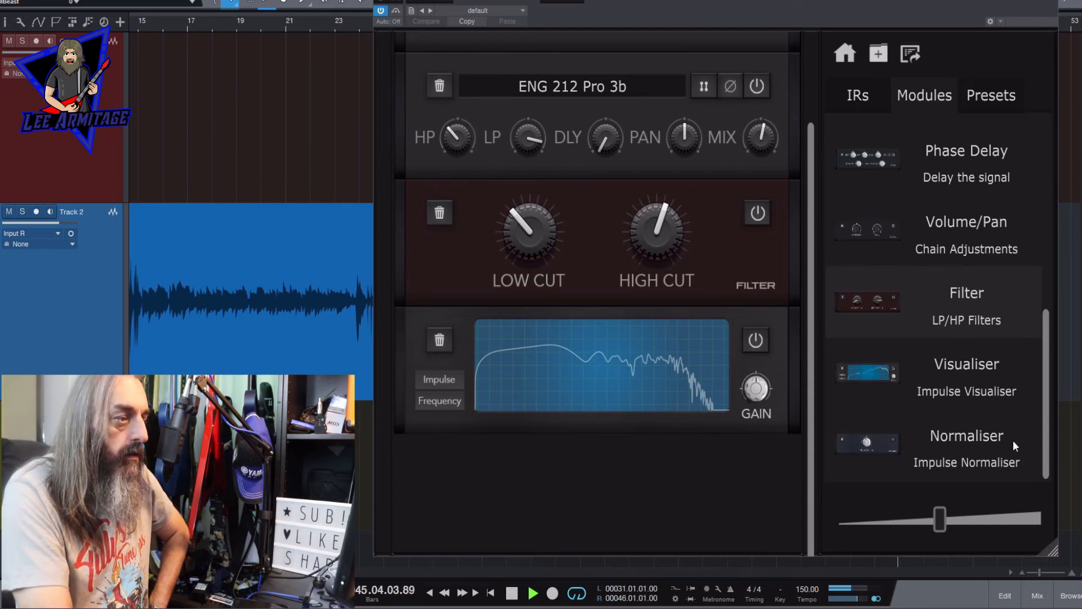
left_click_drag(1048, 399, 1051, 280)
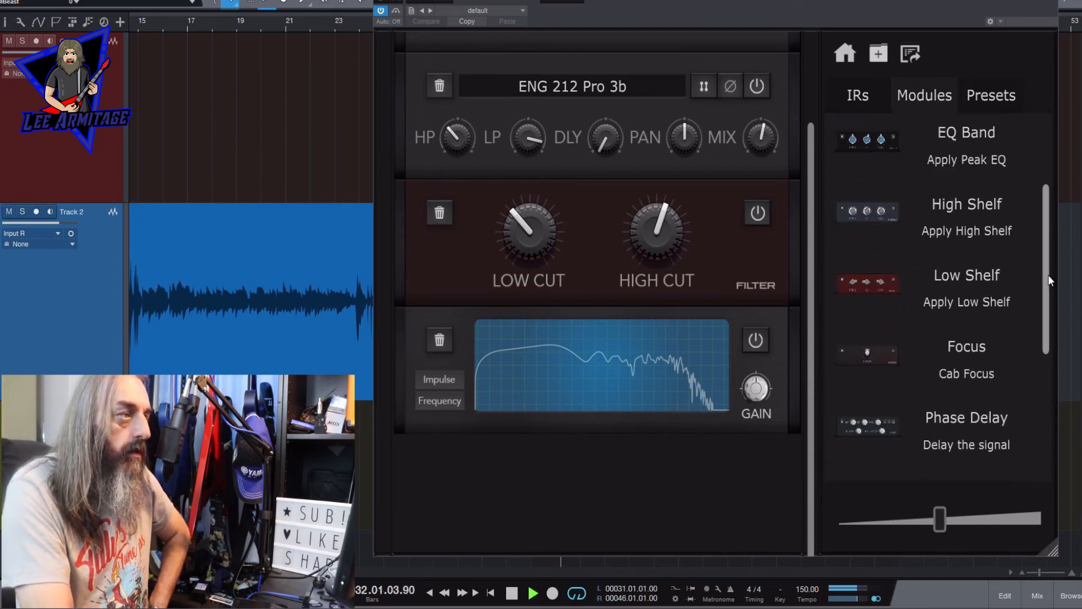
left_click_drag(964, 230, 657, 296)
left_click_drag(669, 365, 693, 213)
left_click_drag(592, 360, 614, 145)
left_click_drag(500, 352, 494, 386)
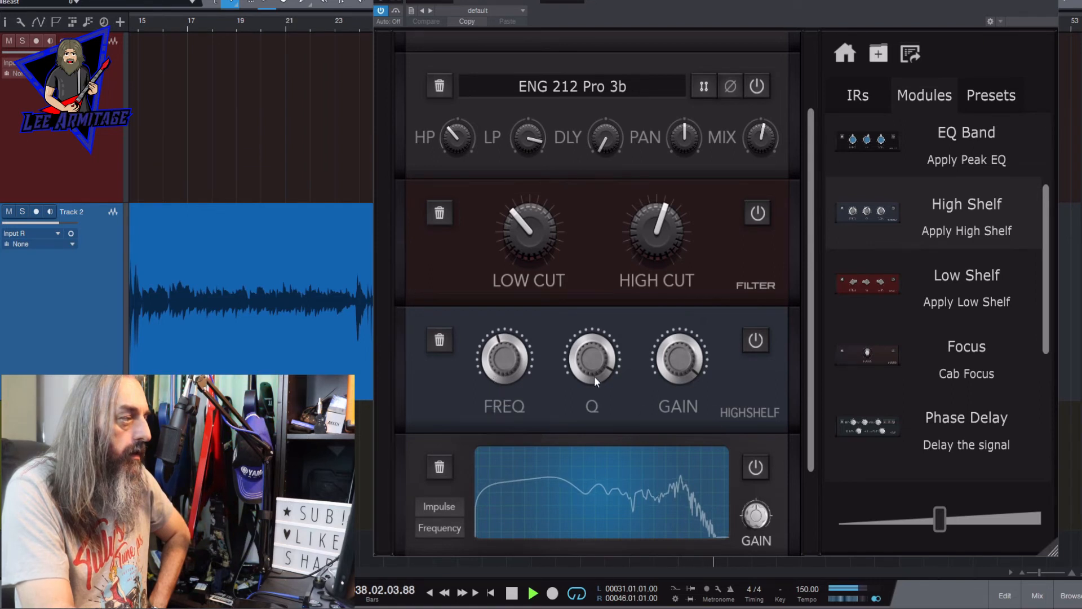
- Turn the High Shelf gain down to a cut and toggle the module's bypass to compare the sound
left_click_drag(677, 360, 659, 534)
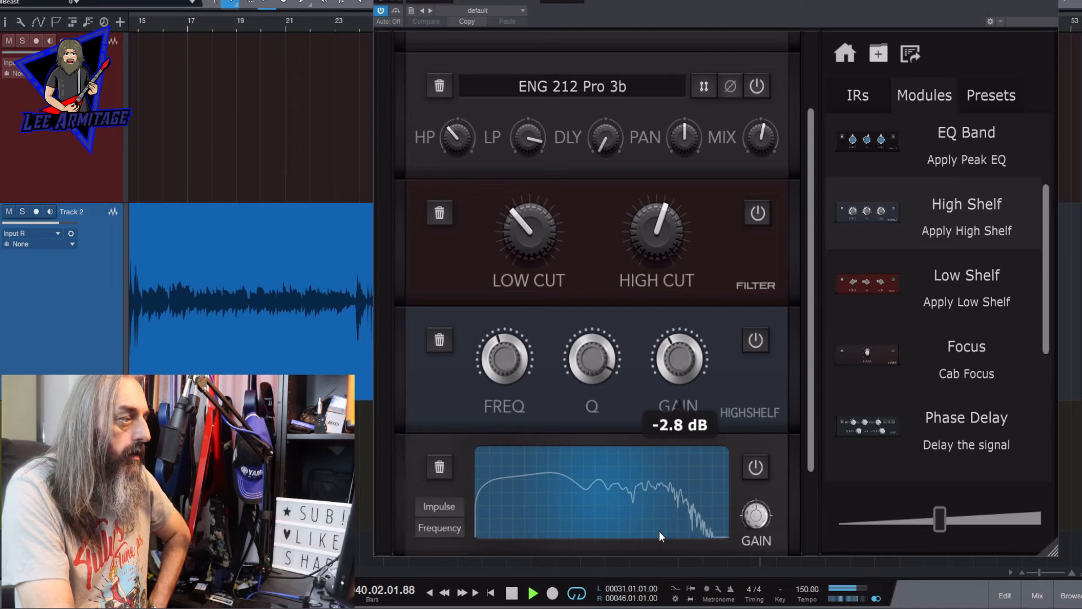
left_click(751, 344)
left_click(750, 345)
left_click_drag(673, 362, 675, 371)
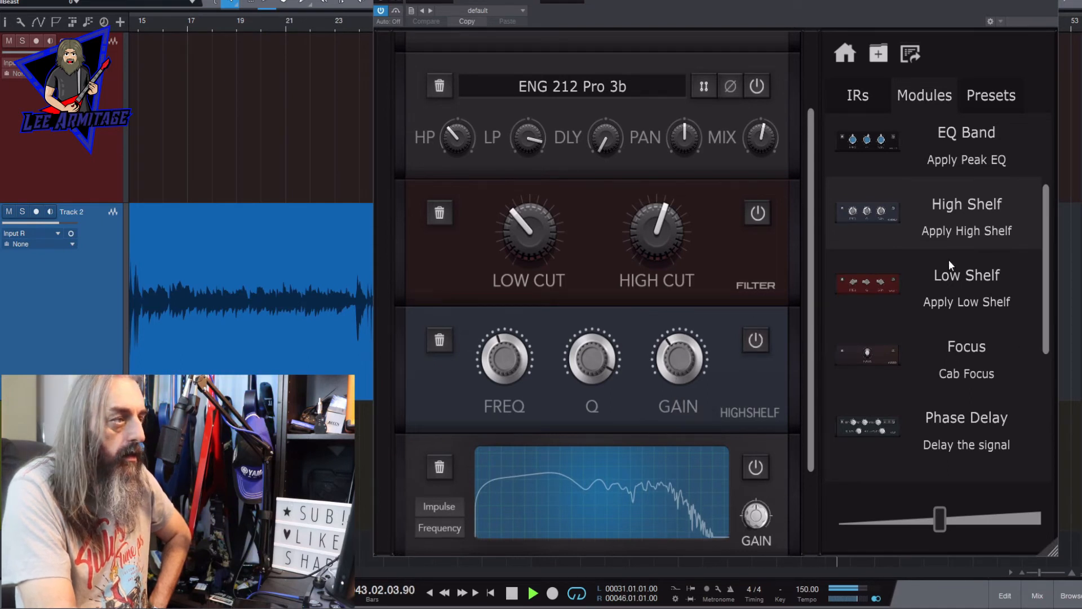
- Add a second High Shelf after the first, with its frequency at about 2874 Hz, its Q raised and its gain cut
left_click_drag(871, 206, 678, 431)
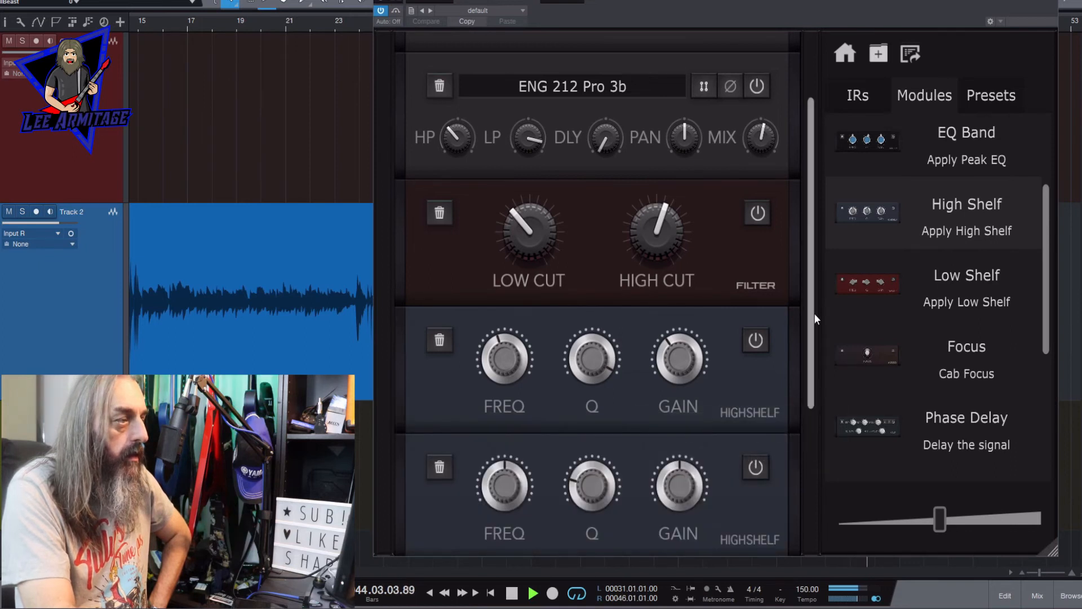
scroll(814, 314, "down", 5)
left_click_drag(671, 246, 681, 19)
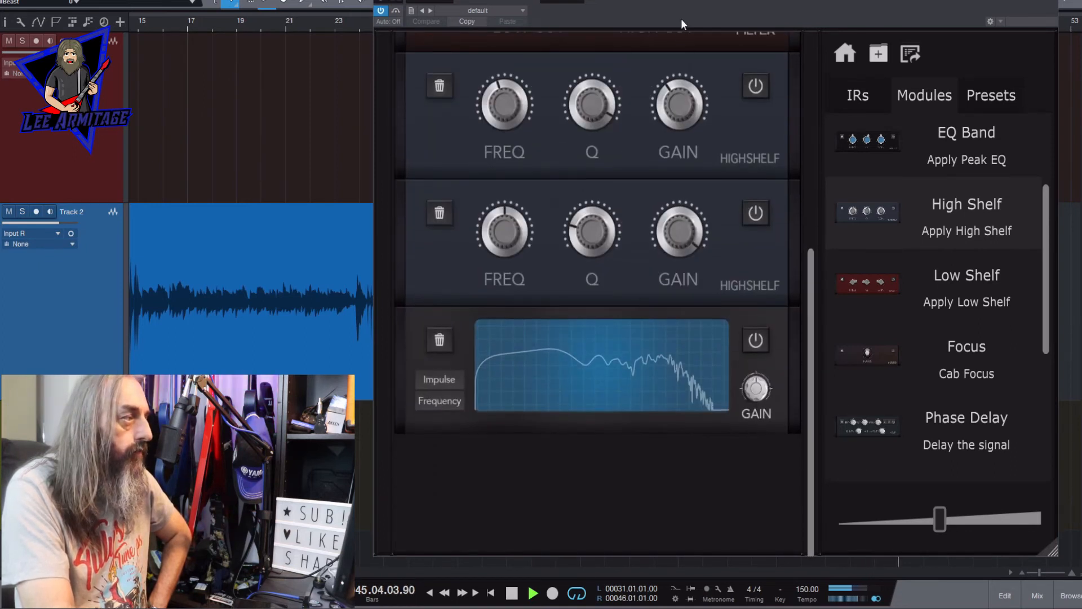
left_click_drag(593, 235, 622, 108)
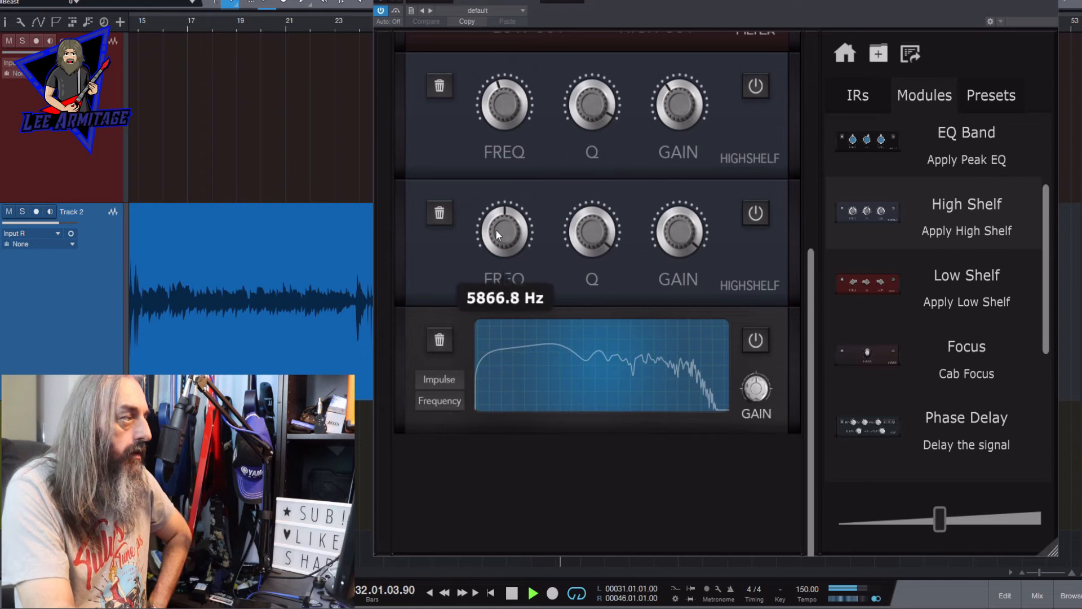
left_click_drag(496, 230, 485, 278)
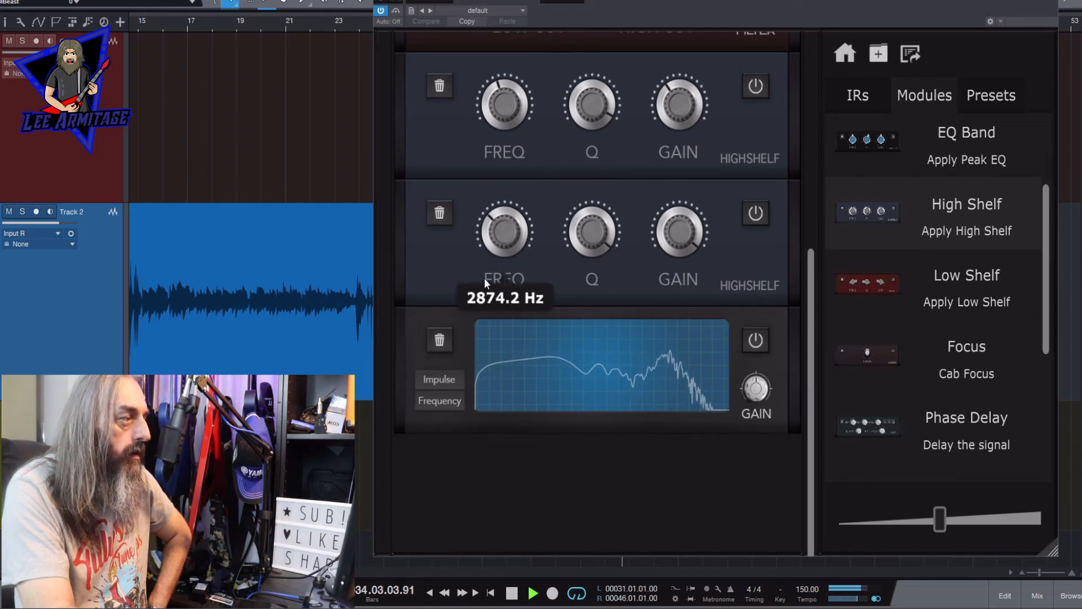
left_click_drag(672, 244, 657, 420)
left_click_drag(586, 237, 588, 317)
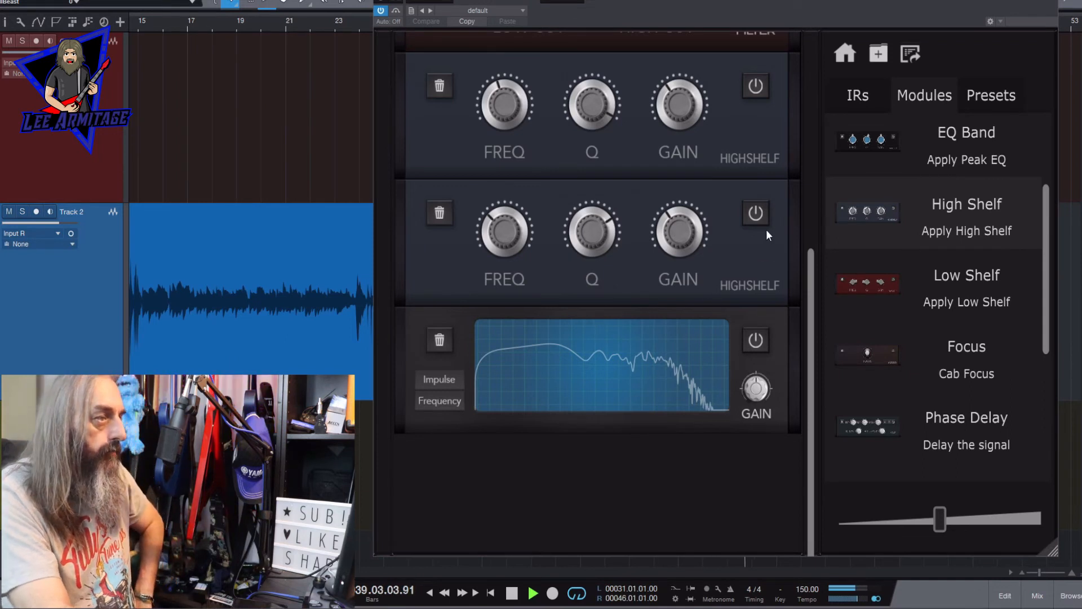
- Add an EQ Band above the Visualiser, sweep it with boosted gain and high Q, and cut the gain at the chosen frequency
left_click_drag(891, 138, 647, 309)
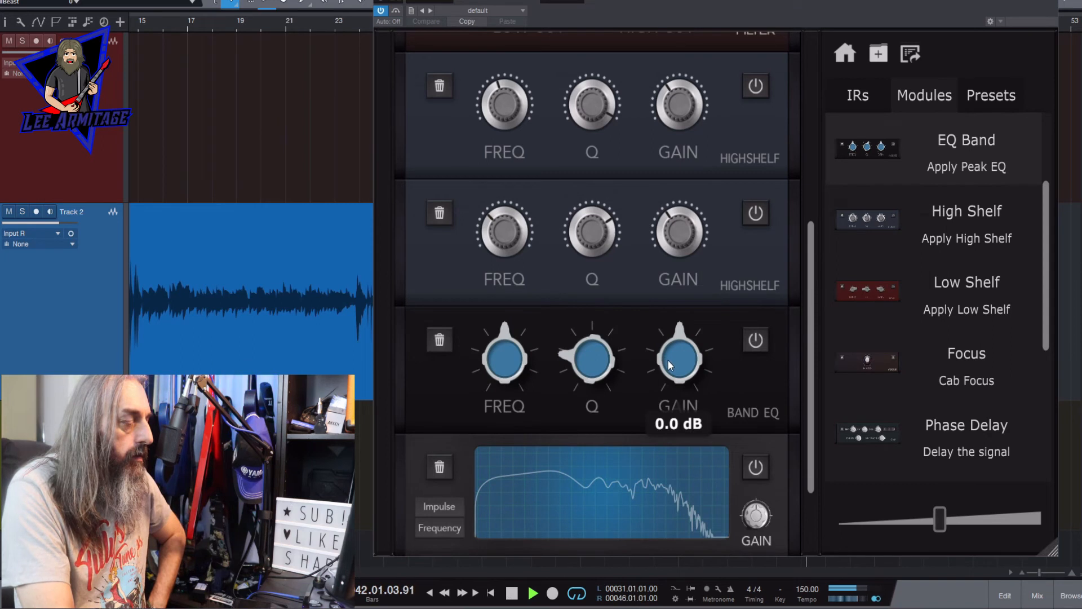
left_click_drag(668, 361, 700, 193)
left_click_drag(529, 351, 507, 354)
mouse_move(580, 359)
left_click_drag(581, 359, 629, 140)
mouse_move(511, 355)
left_mouse_down()
mouse_move(511, 365)
mouse_move(513, 347)
left_mouse_up()
left_click_drag(680, 347, 657, 528)
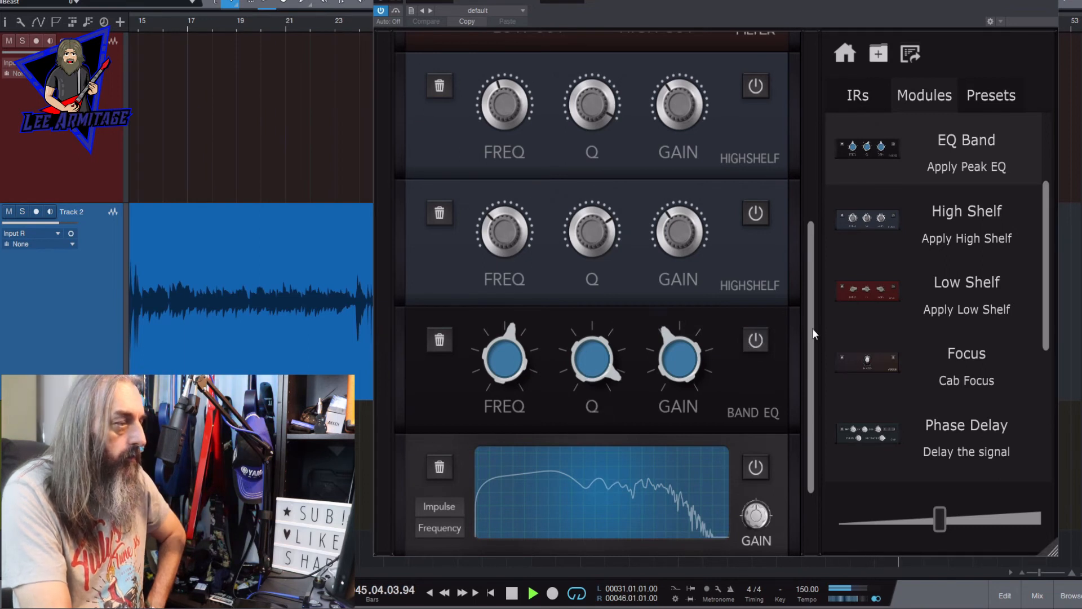
- Add a second EQ Band with a high Q at about 371.5 Hz, cut its gain, and bypass the module
left_click_drag(863, 148, 683, 423)
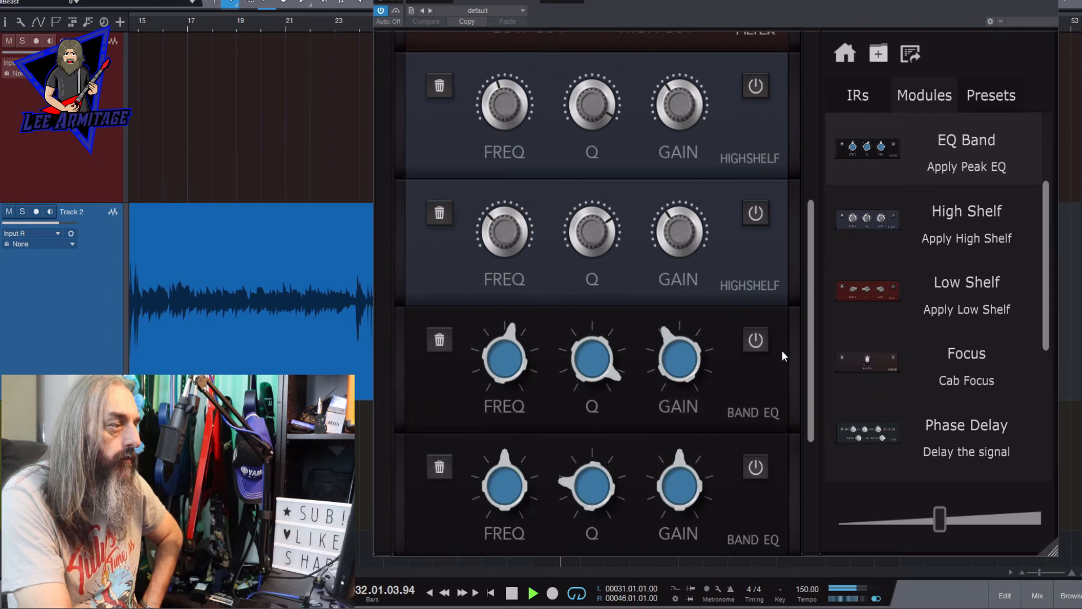
scroll(813, 283, "down", 3)
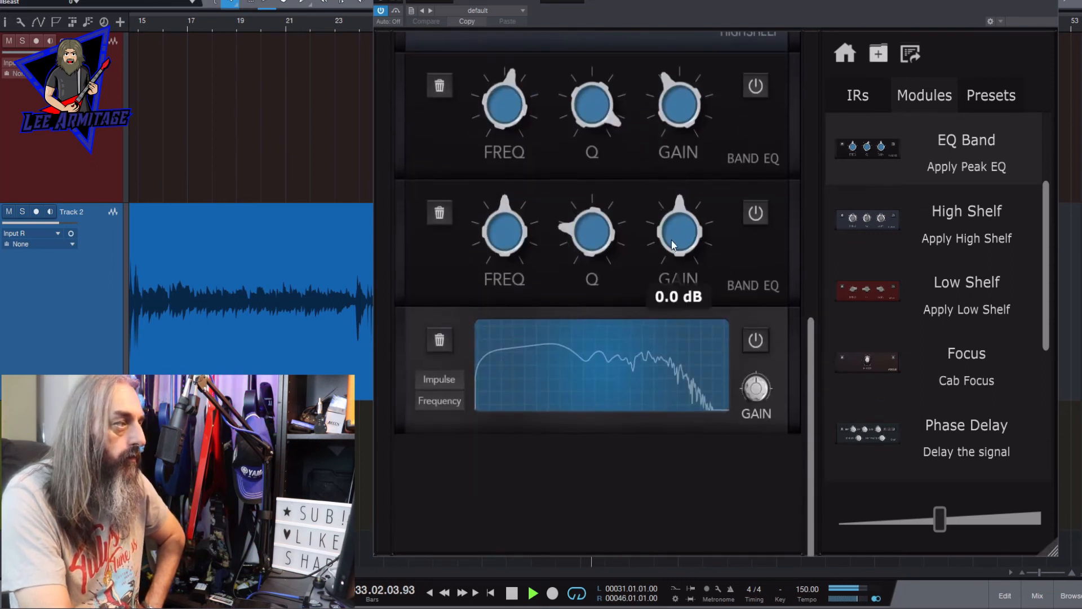
left_click_drag(671, 238, 666, 183)
left_click_drag(596, 215, 608, 66)
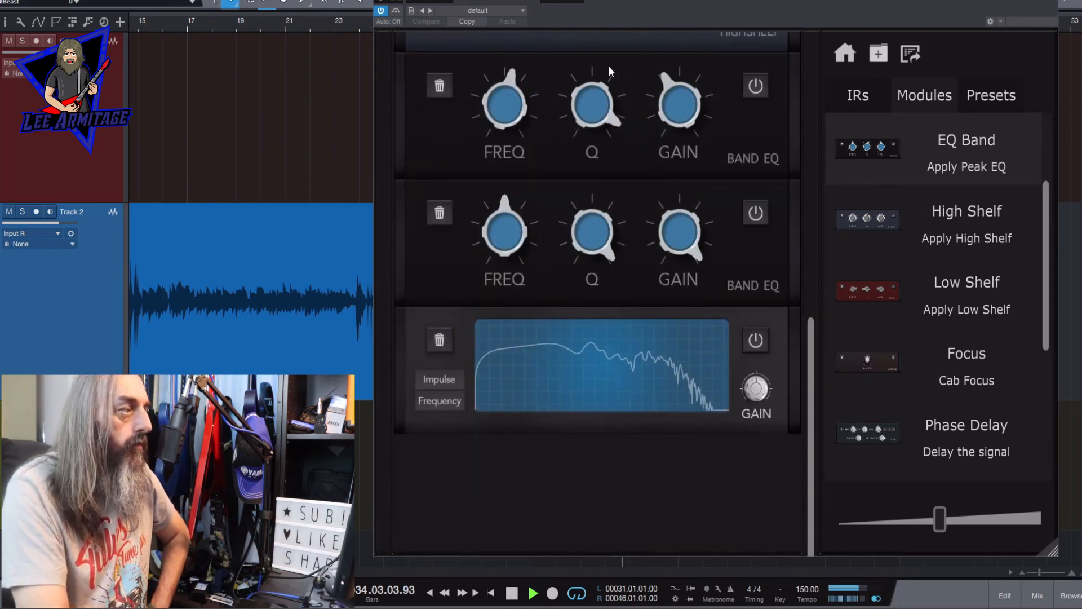
left_click_drag(500, 219, 494, 223)
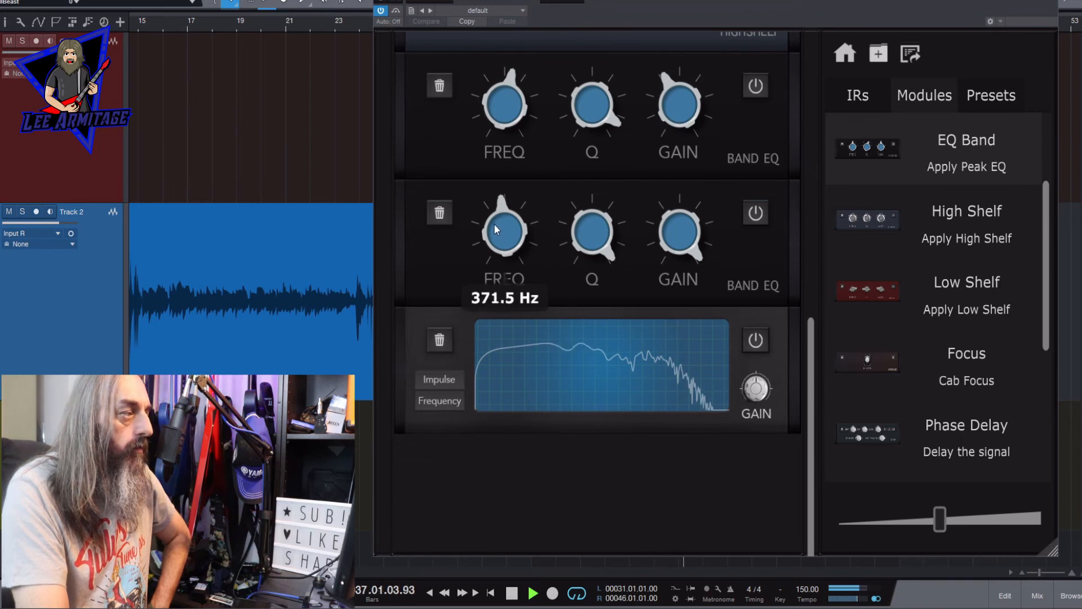
mouse_move(654, 214)
left_click_drag(676, 218, 670, 408)
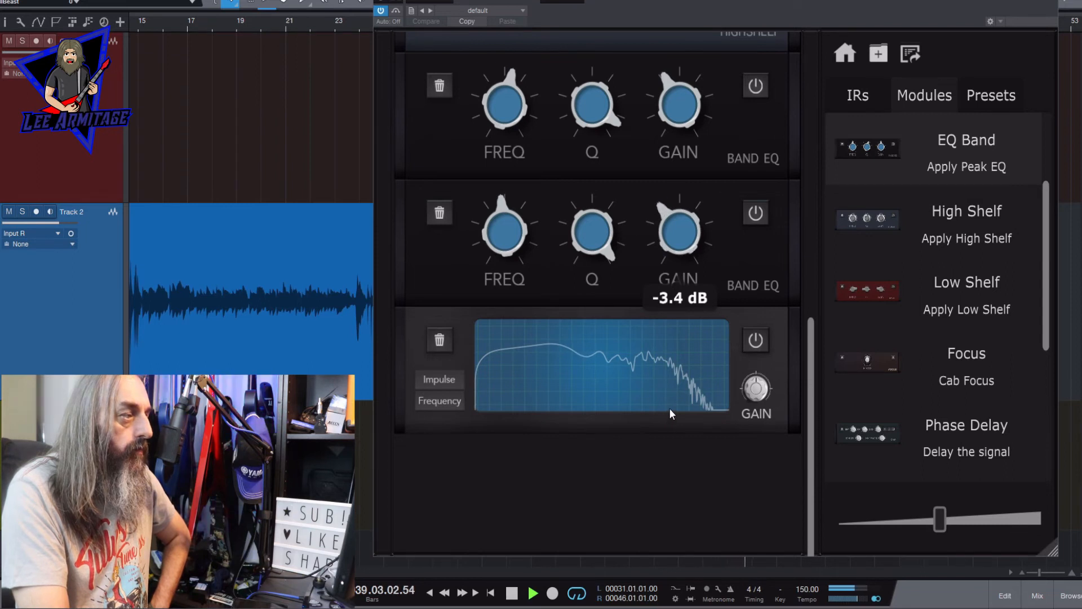
left_click(755, 213)
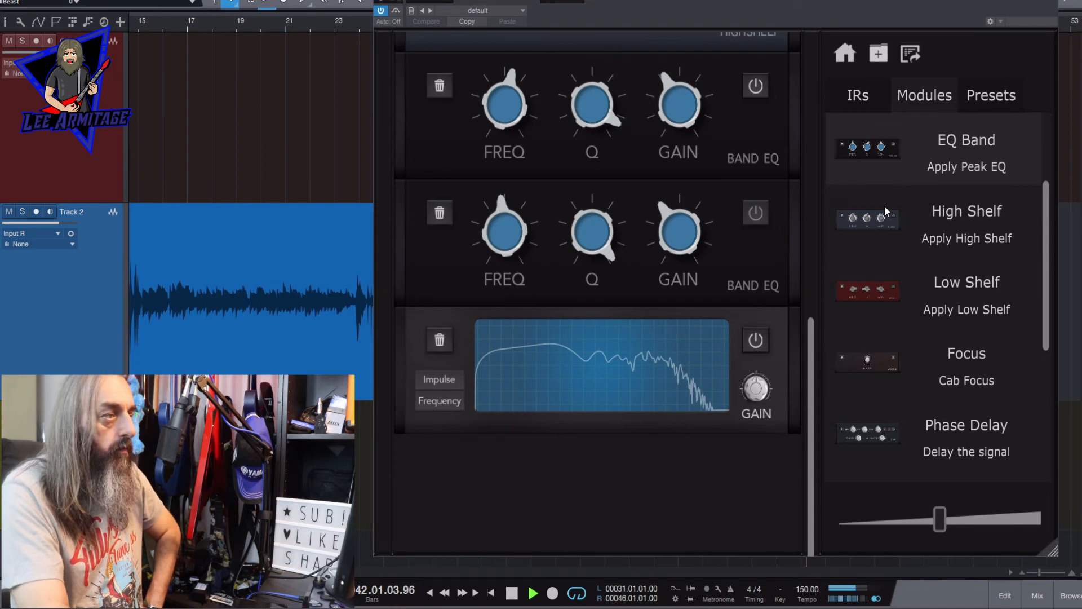
- Add a Low Shelf directly above the Visualiser, boost its gain while raising the frequency above 200 Hz, and turn the gain down to a cut
left_click_drag(868, 291, 672, 305)
left_click_drag(811, 325, 793, 384)
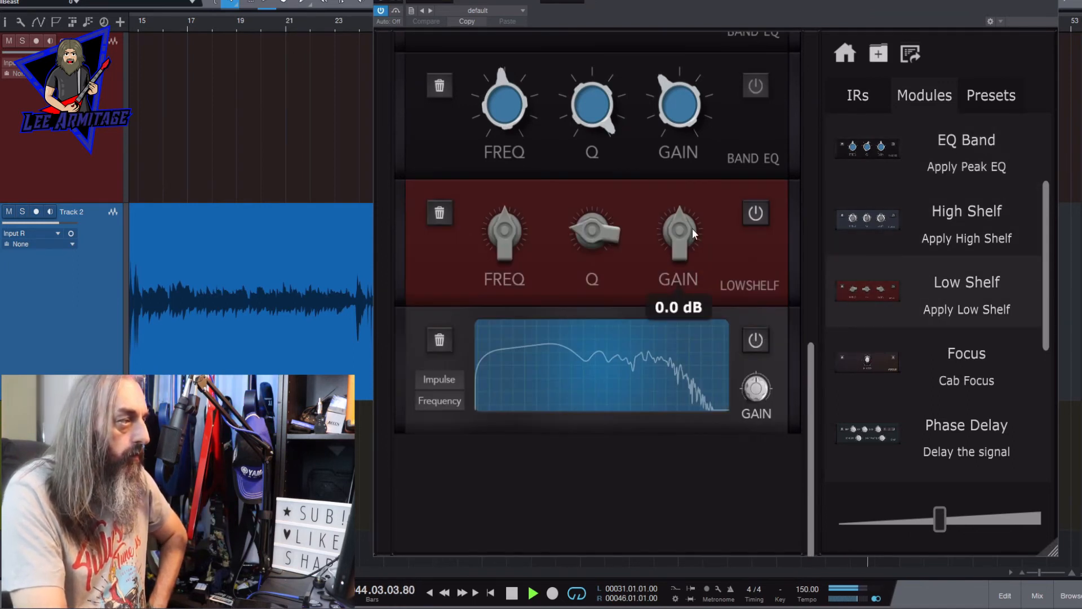
left_click_drag(684, 221, 684, 186)
mouse_move(509, 218)
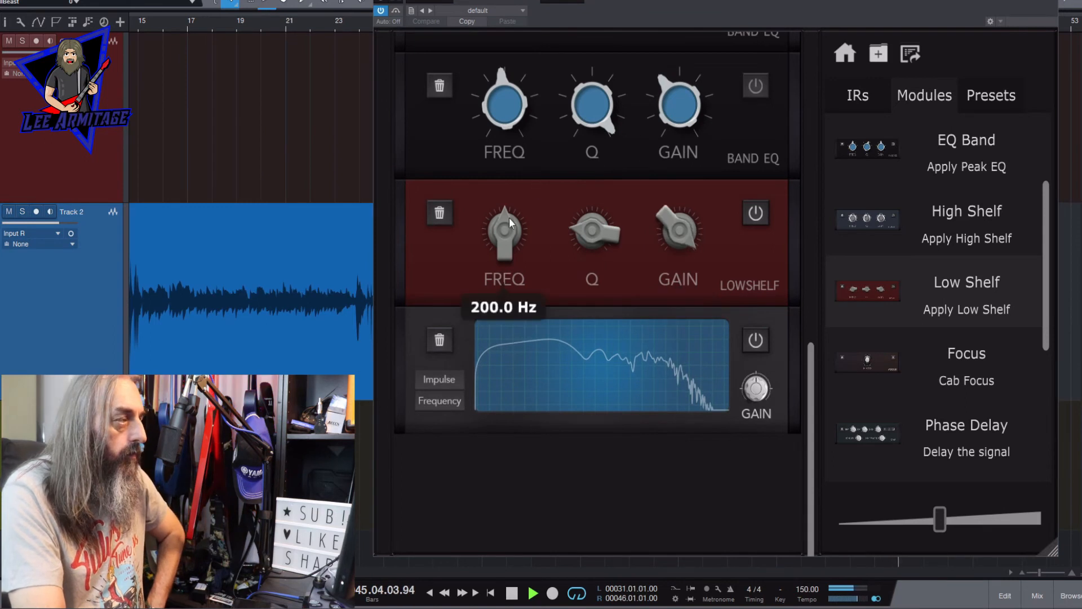
left_click_drag(503, 236, 503, 198)
mouse_move(677, 219)
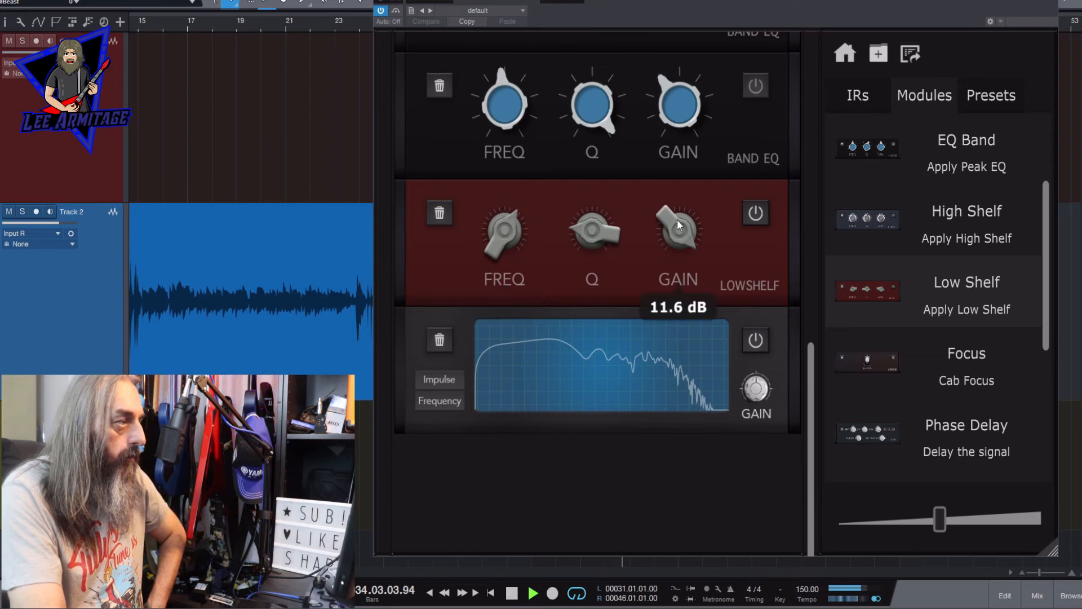
left_click_drag(677, 219, 686, 386)
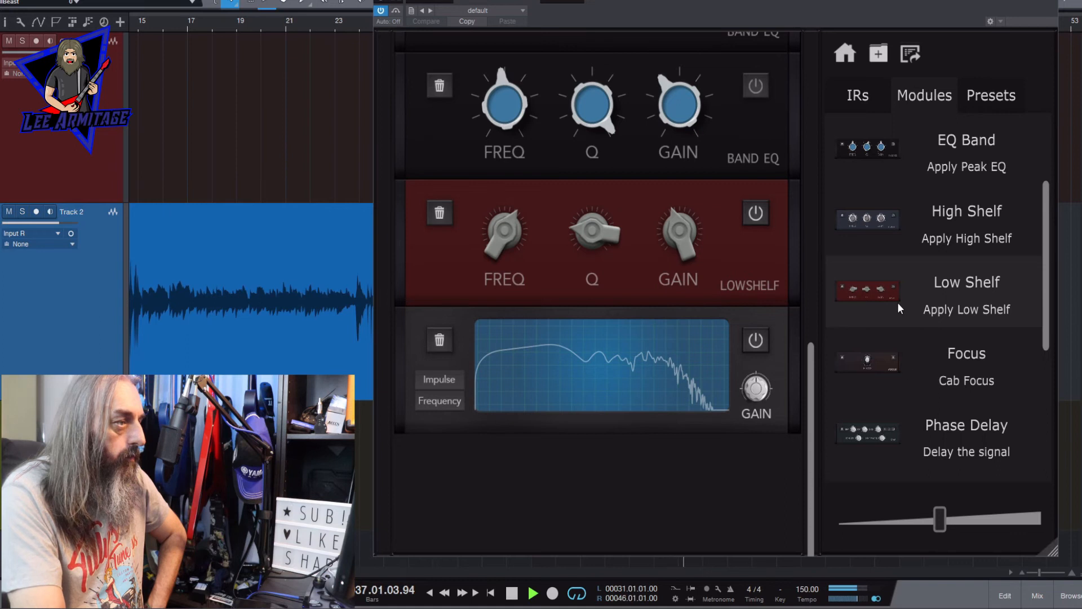
- Add a second Low Shelf after the first, sweep its frequency down to about 138 Hz with boosted gain, and cut the gain to about -2 dB
left_click_drag(897, 301, 631, 311)
mouse_move(677, 346)
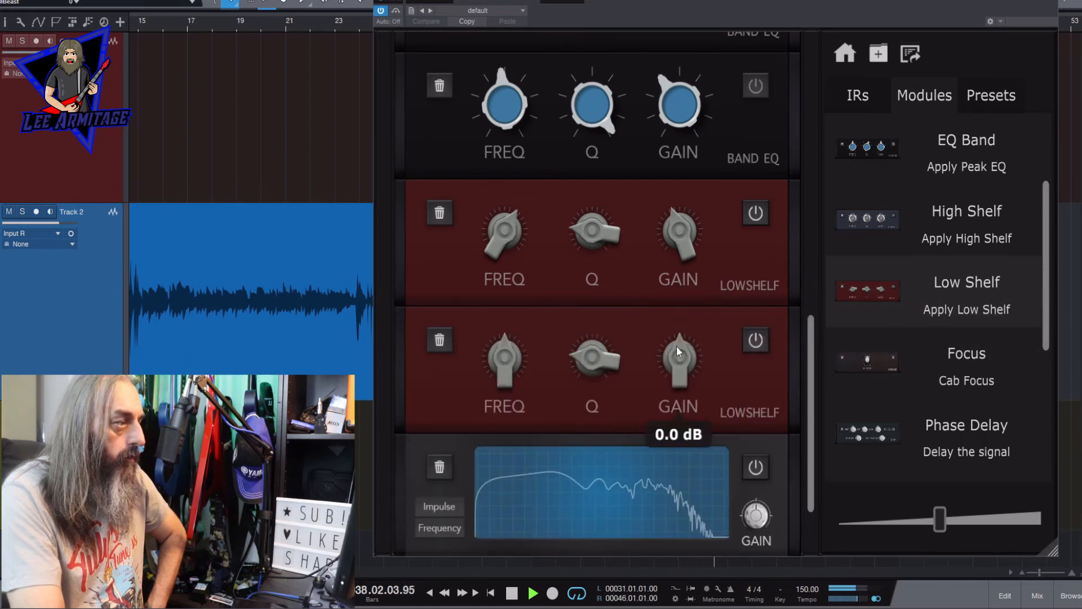
left_click_drag(677, 346, 677, 181)
left_click_drag(495, 371, 495, 389)
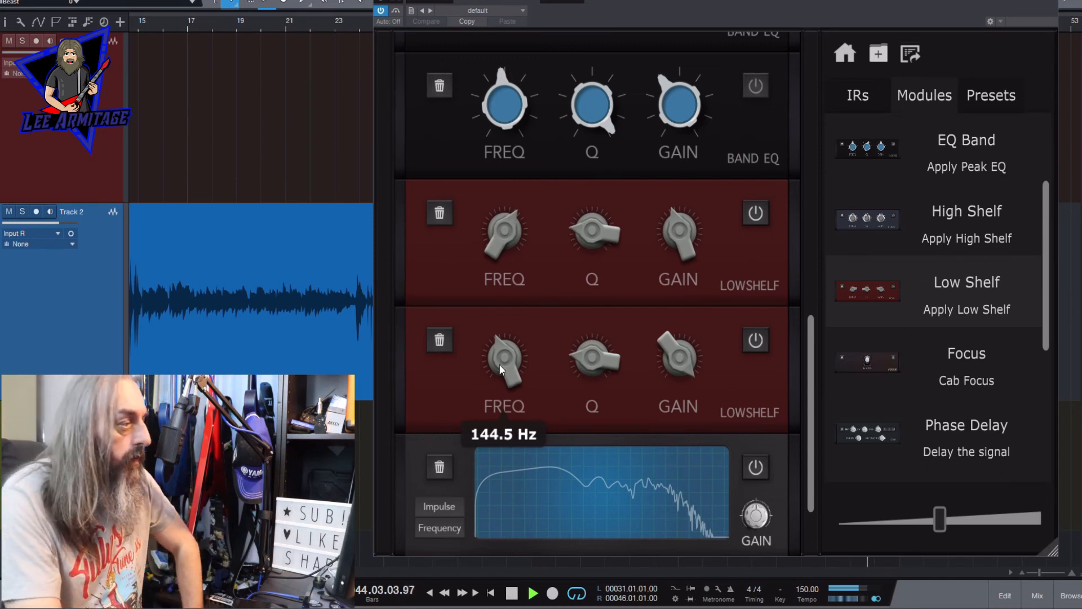
mouse_move(500, 364)
left_mouse_down()
mouse_move(497, 345)
mouse_move(492, 367)
left_mouse_up()
left_click_drag(678, 356, 673, 513)
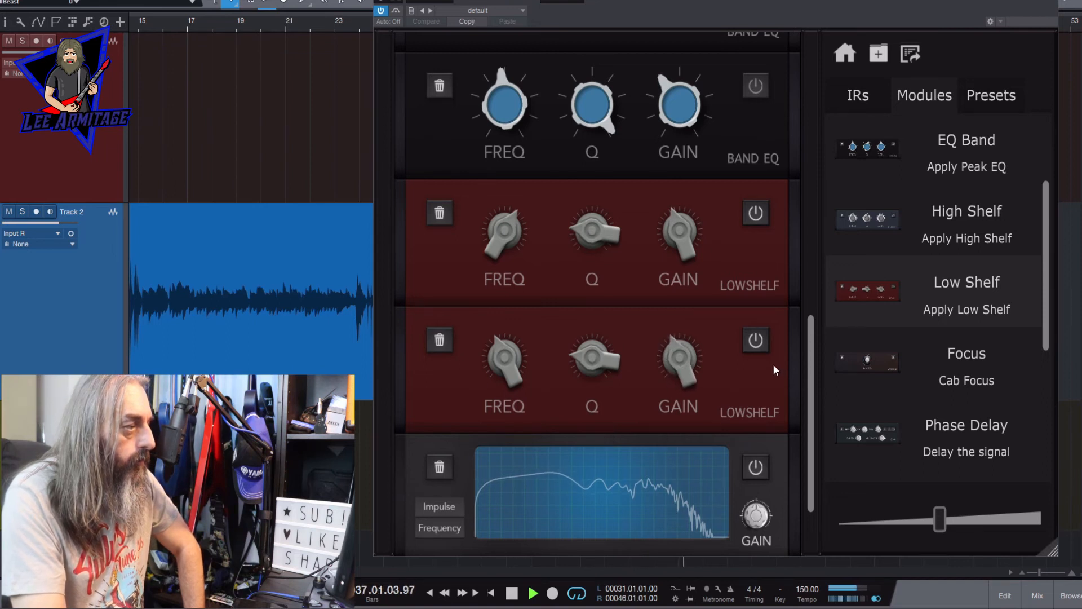
- Reduce the second Low Shelf's gain cut slightly, compare the sound with its bypass, and fine-tune its frequency
mouse_move(705, 348)
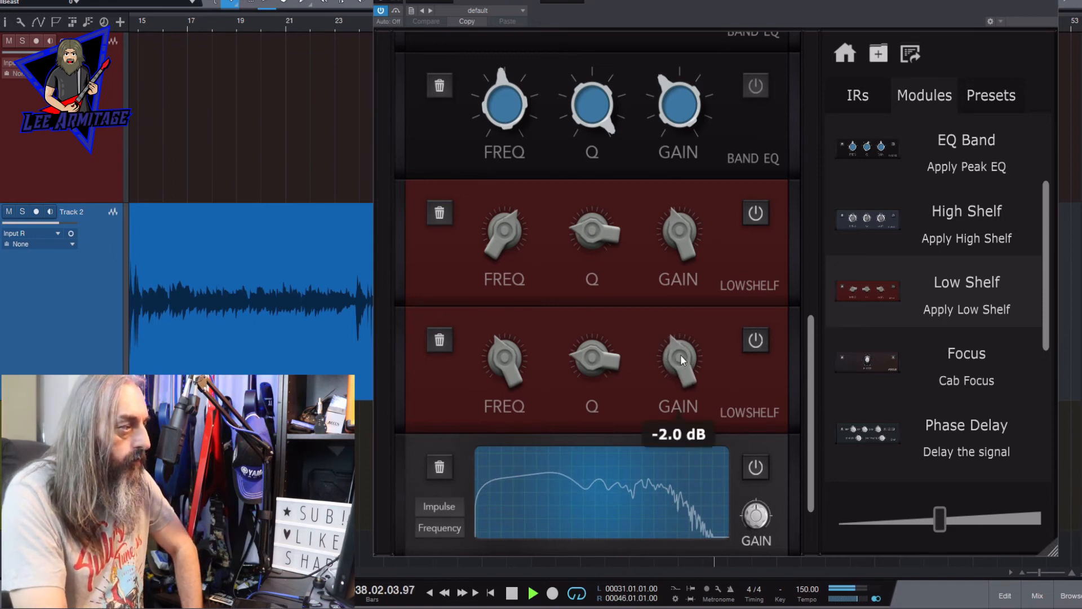
left_click_drag(680, 354, 682, 344)
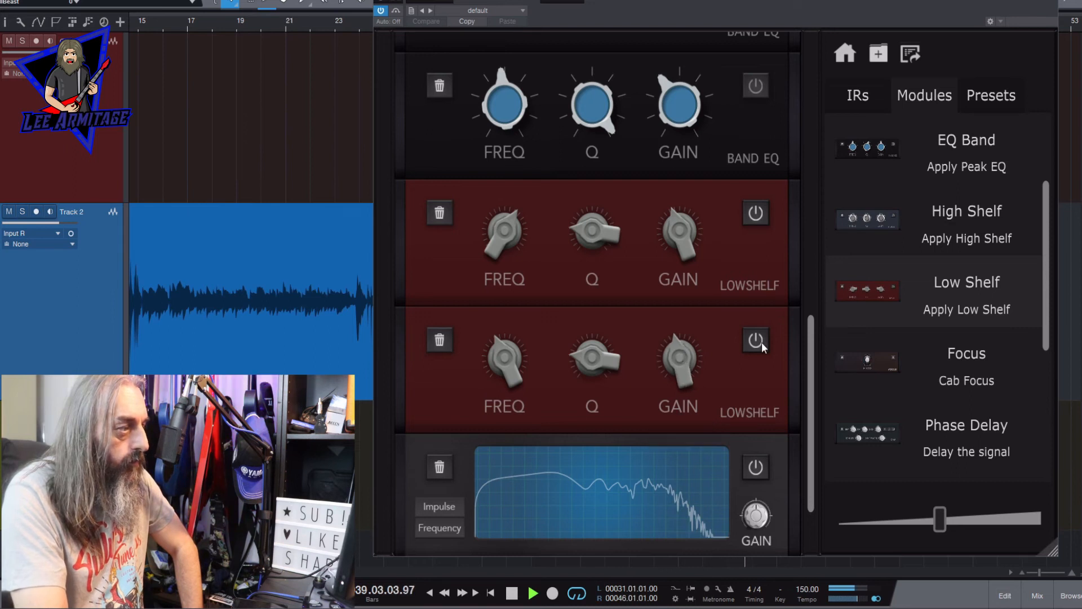
left_click(756, 341)
mouse_move(518, 355)
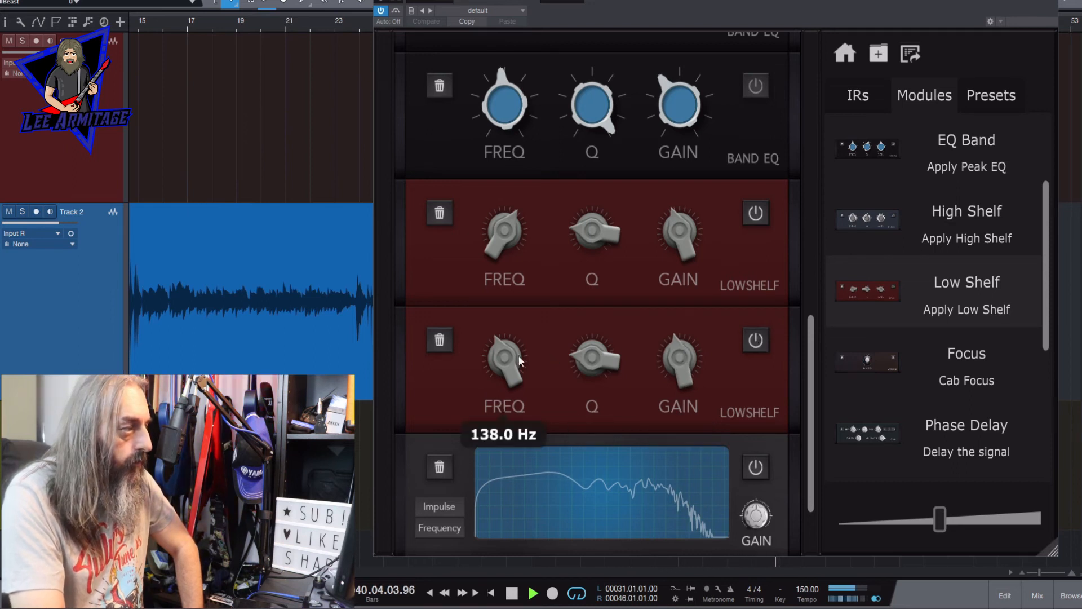
left_click_drag(502, 359, 502, 358)
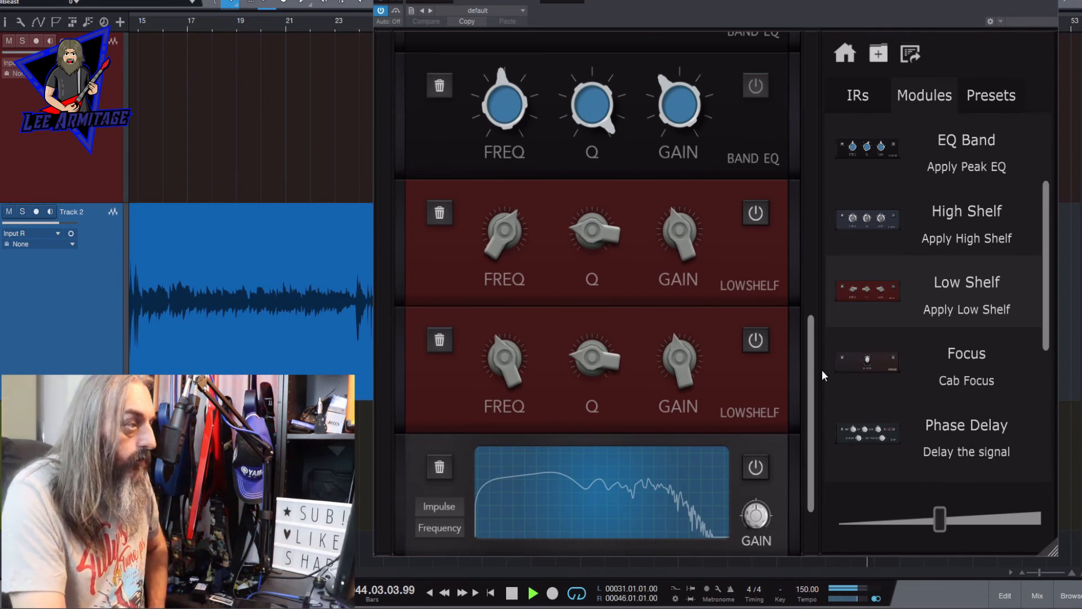
- Add a Focus module between the second Low Shelf and the Visualiser and set its focus to about 28.8%
left_click_drag(812, 376, 808, 419)
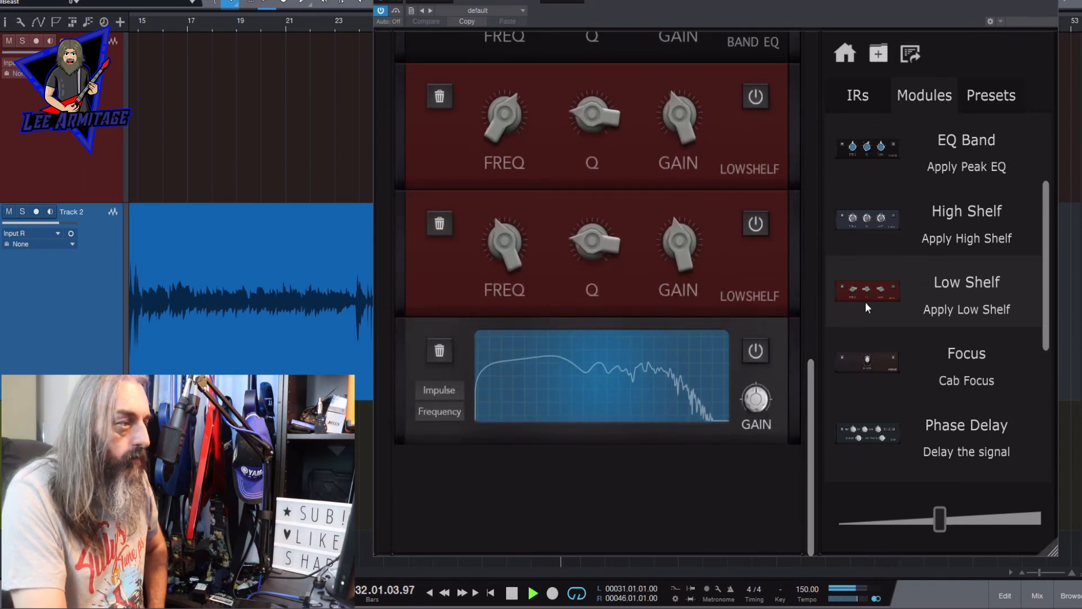
left_click_drag(870, 366, 721, 320)
left_click_drag(808, 405, 804, 434)
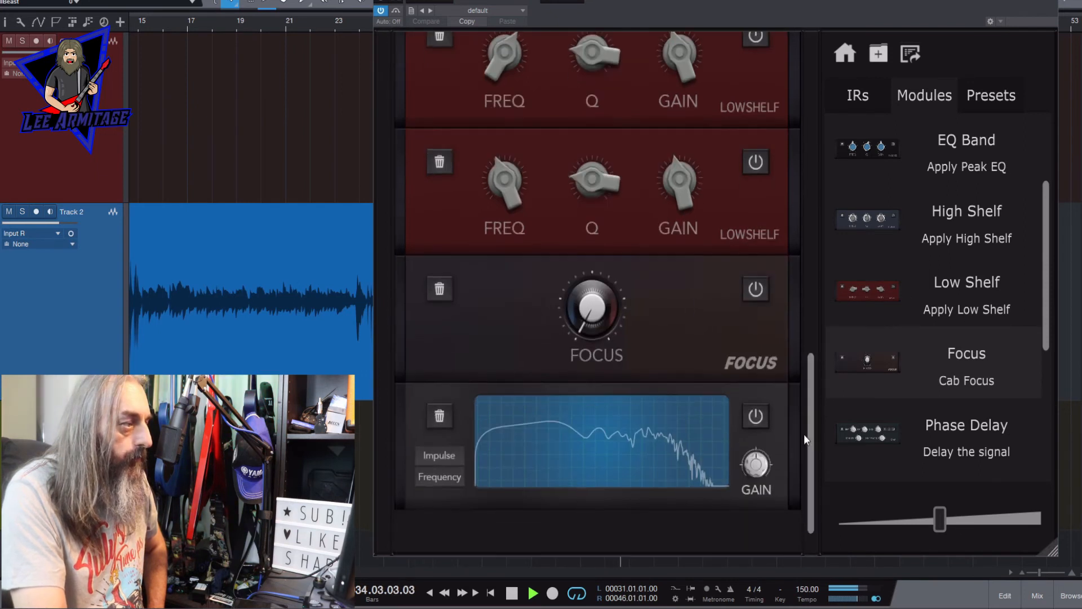
mouse_move(613, 277)
left_click_drag(613, 277, 585, 246)
left_click_drag(588, 159, 554, 189)
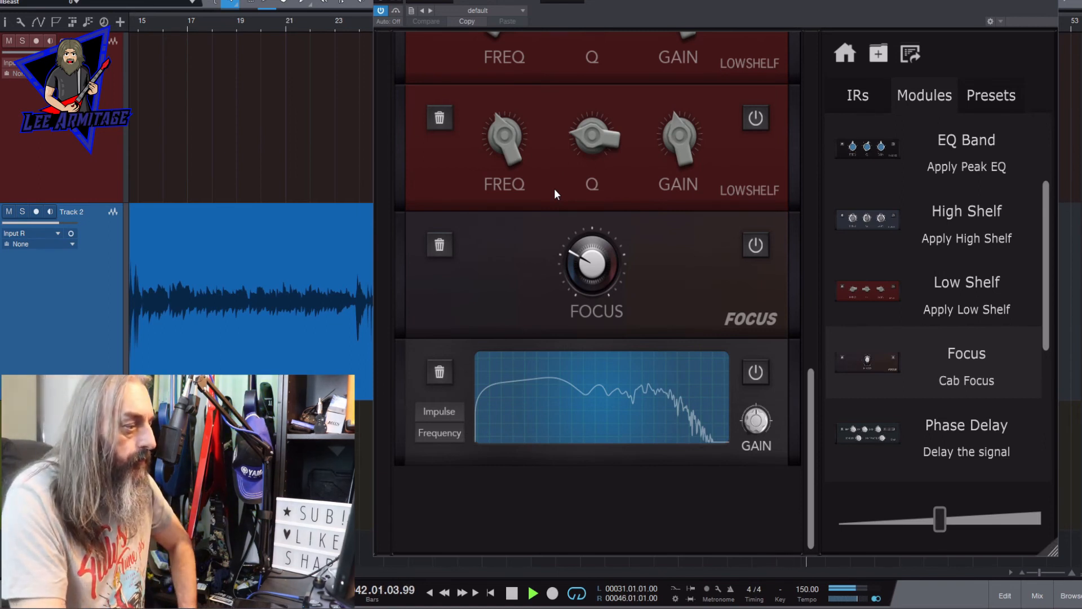
mouse_move(581, 265)
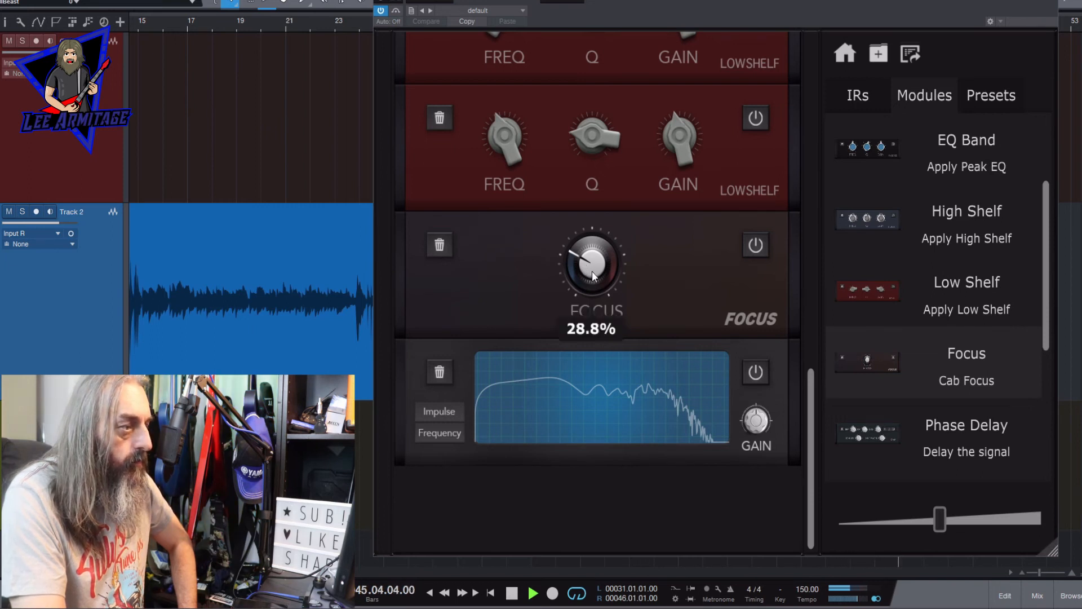
- Try a Phase Delay module after Focus by adjusting its HP, LP and feedback, and remove the module from the chain
left_click_drag(870, 435, 638, 340)
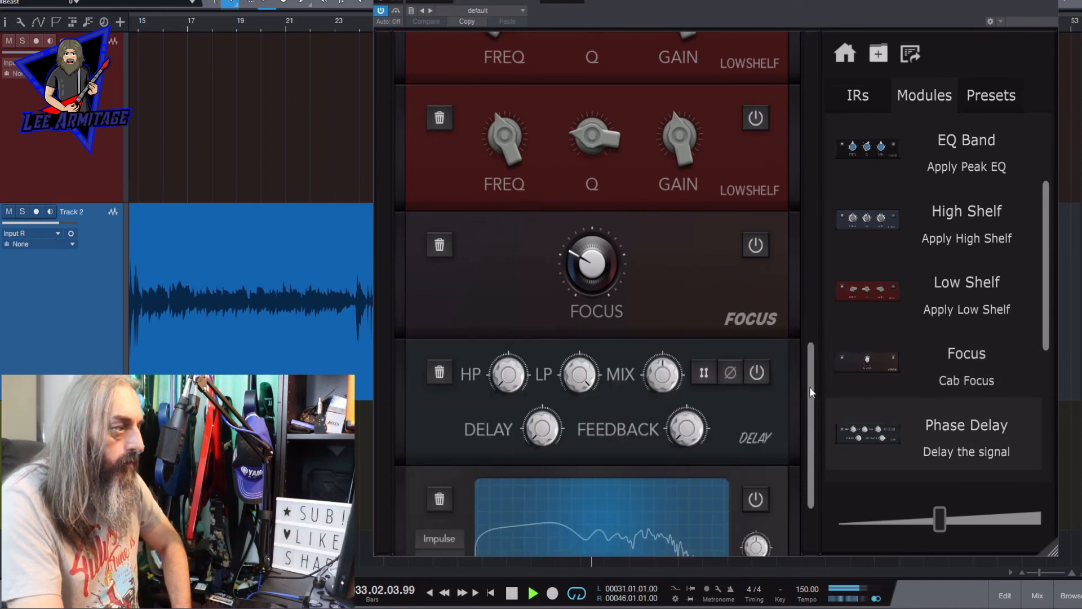
scroll(809, 386, "down", 3)
left_click_drag(504, 234, 500, 137)
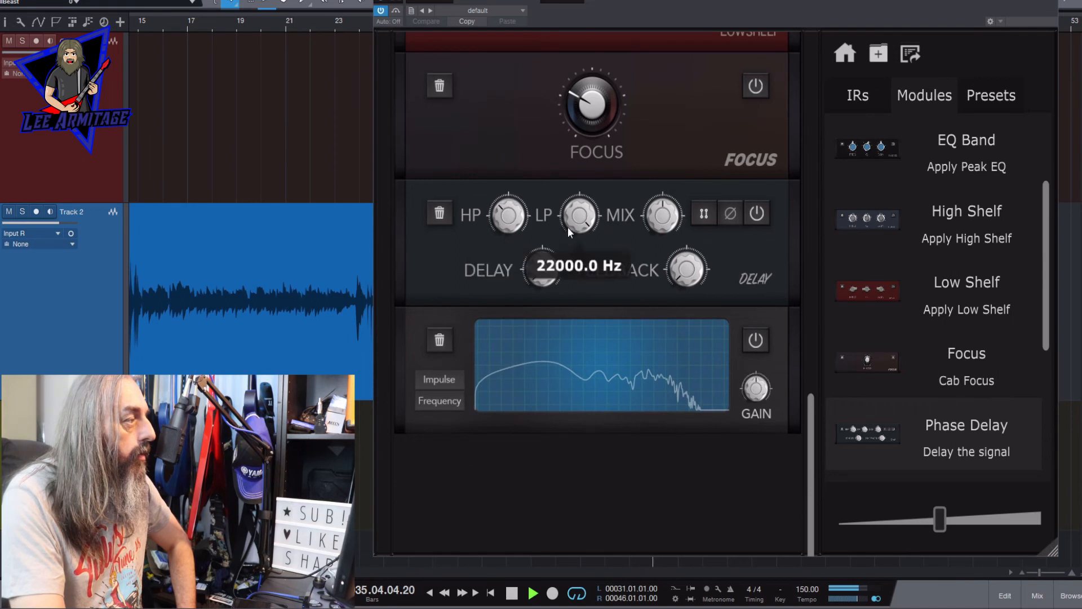
left_click_drag(568, 227, 541, 233)
left_click_drag(684, 268, 678, 238)
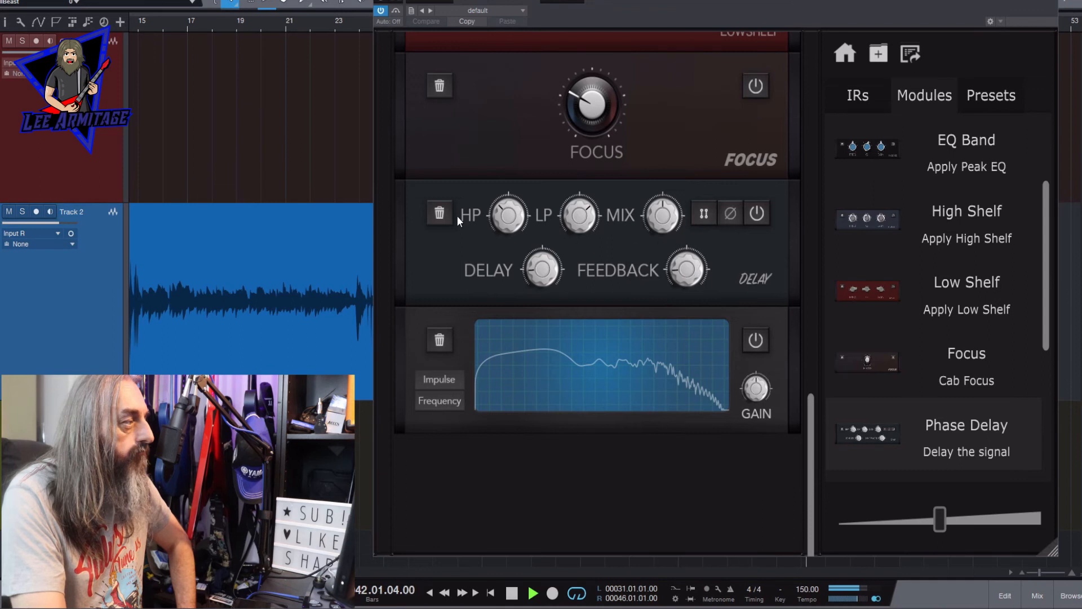
left_click(441, 213)
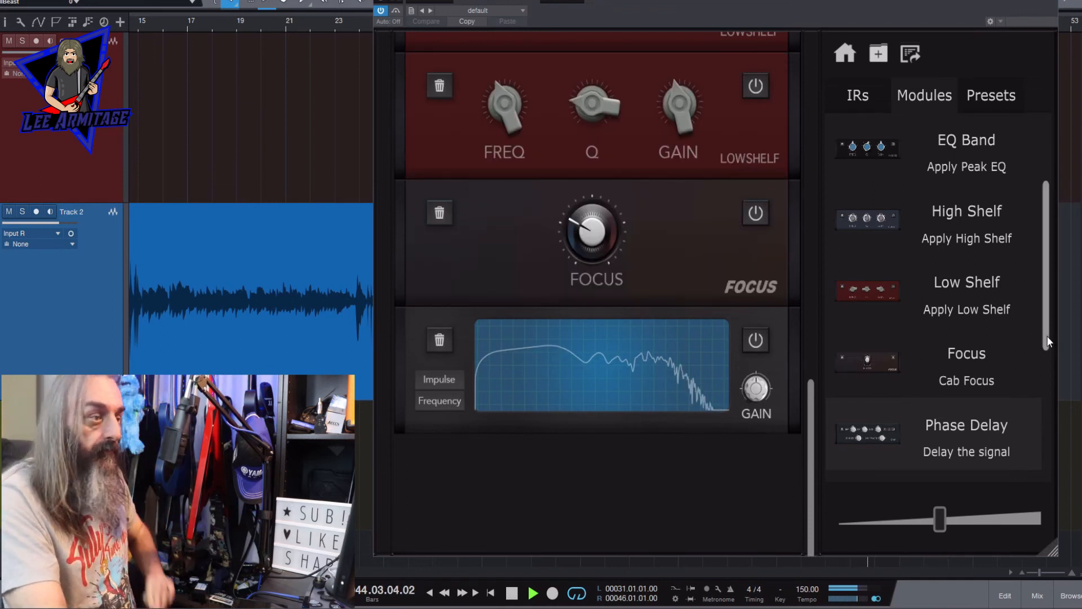
- Add a Normaliser between Focus and the Visualiser and set its Normalise amount slightly below the centre
left_click_drag(1052, 335, 1024, 443)
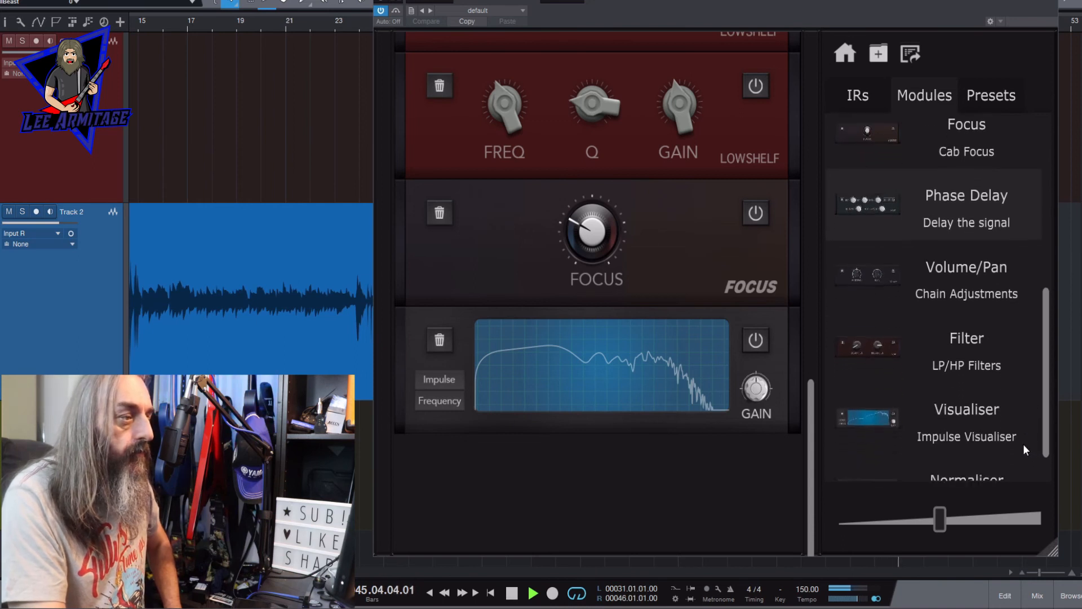
left_click_drag(1013, 486, 660, 307)
left_click_drag(813, 380, 812, 406)
left_click_drag(587, 288, 589, 351)
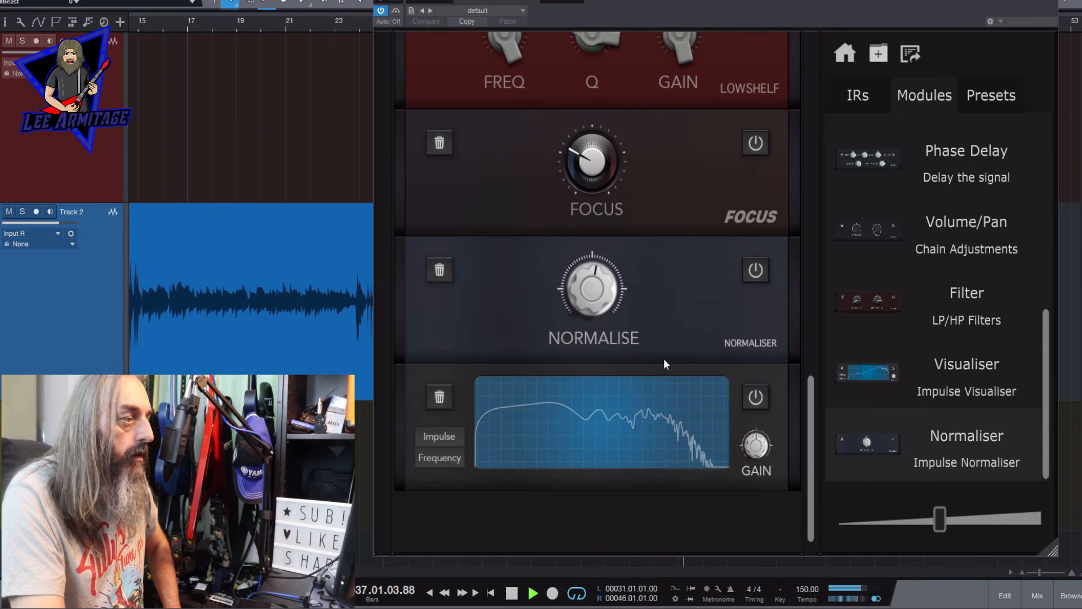
left_click_drag(583, 292, 602, 319)
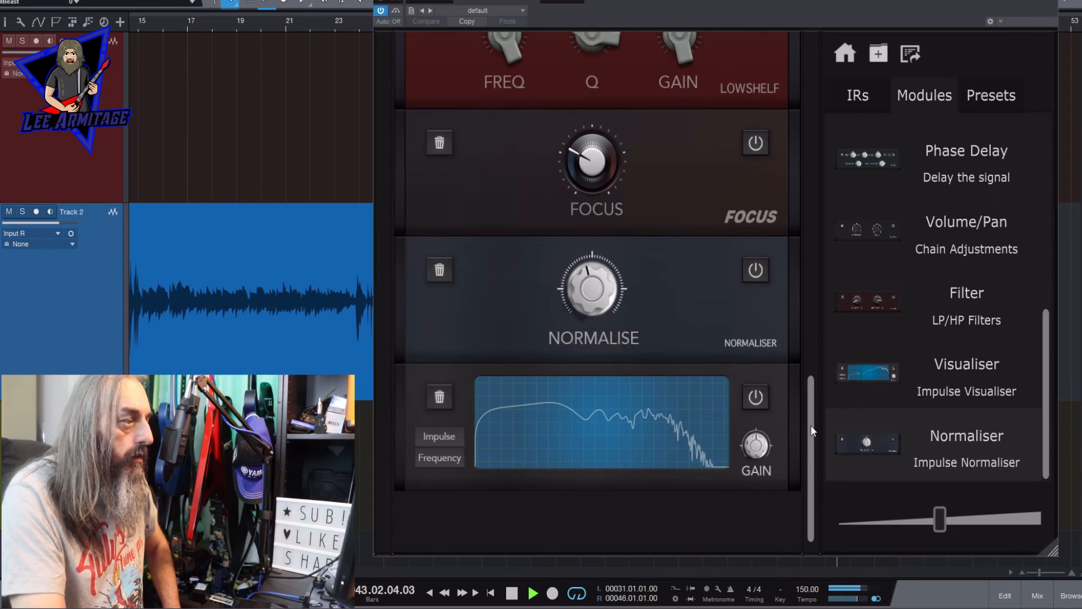
- Raise the high cut of the Filter module below the ENG 212 Pro 3b IR to about 7190.6 Hz
left_click_drag(811, 426, 799, 53)
mouse_move(673, 349)
left_click_drag(651, 337, 652, 345)
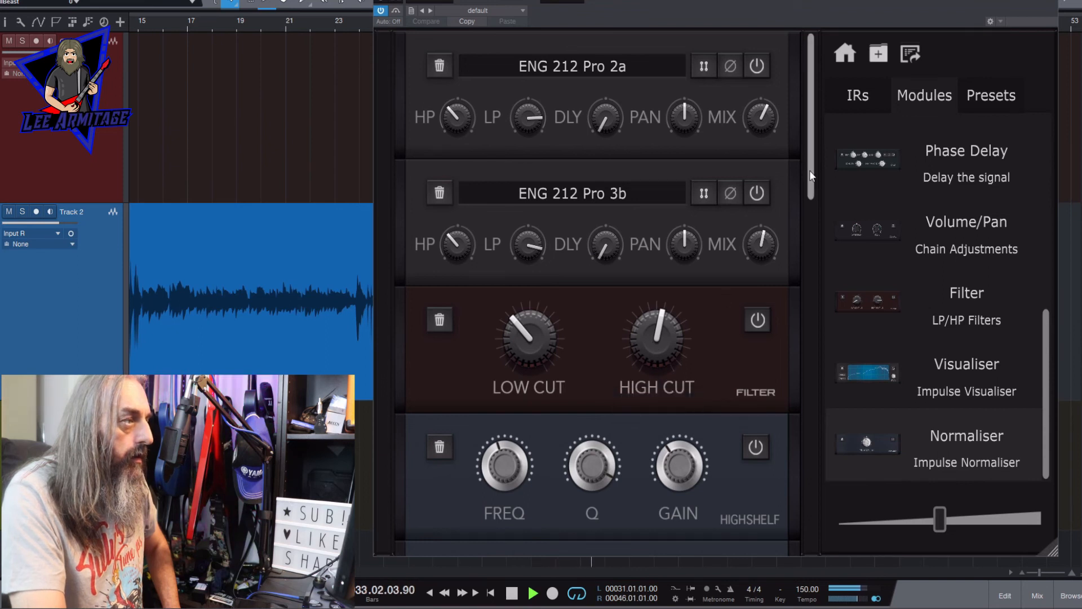
left_click_drag(811, 170, 806, 194)
mouse_move(661, 268)
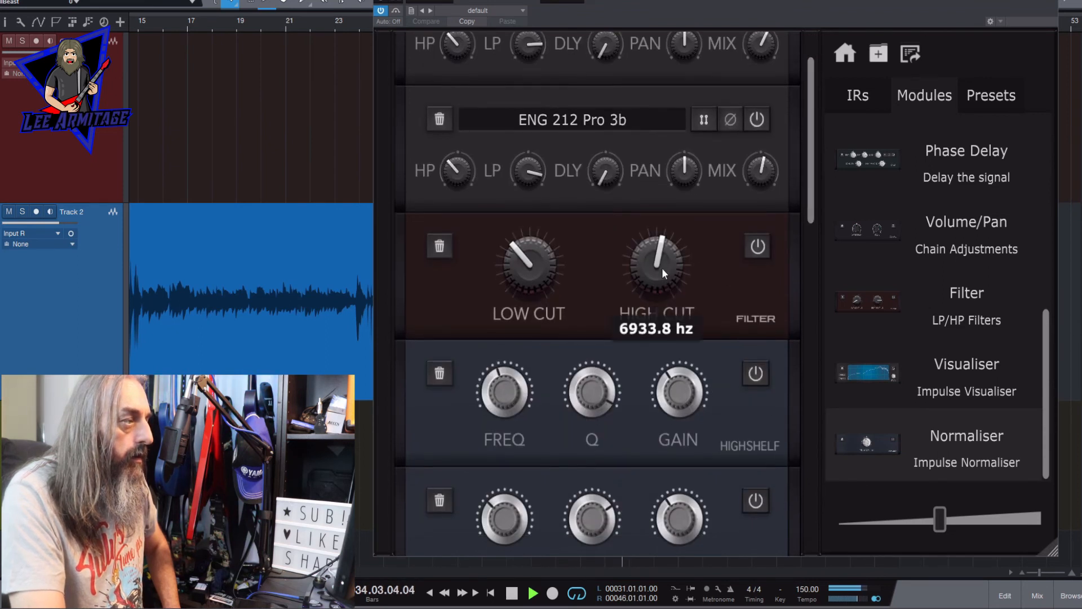
scroll(663, 267, "up", 2)
scroll(663, 266, "down", 1)
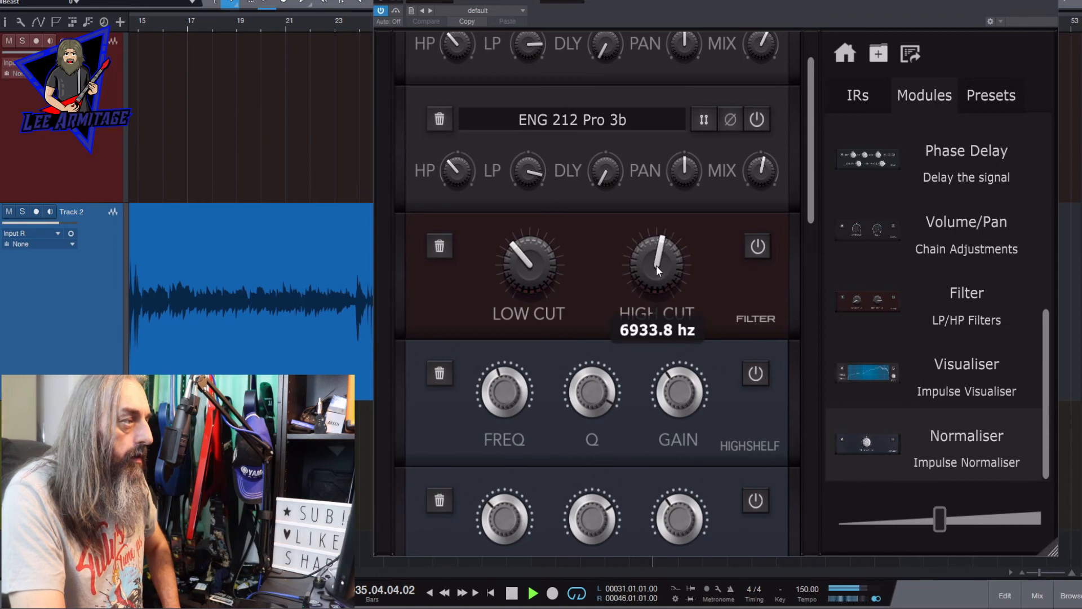
left_click_drag(657, 266, 659, 267)
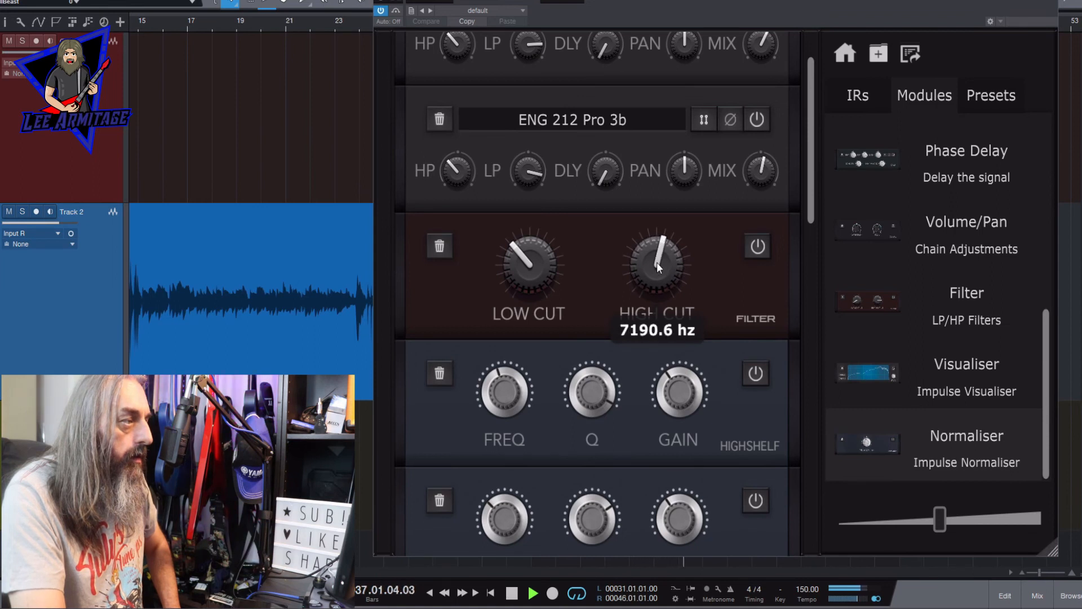
- Stop playback and review the module chain from the top, examining the IR pan, the filter cuts and the High Shelf frequencies
left_click_drag(812, 206, 787, 545)
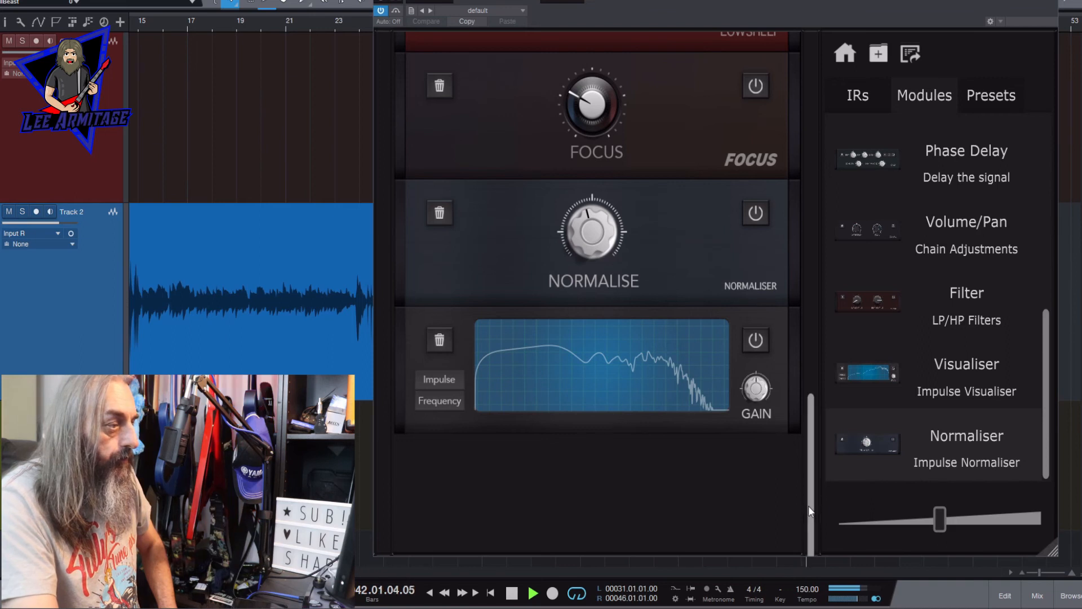
left_click_drag(808, 505, 820, 116)
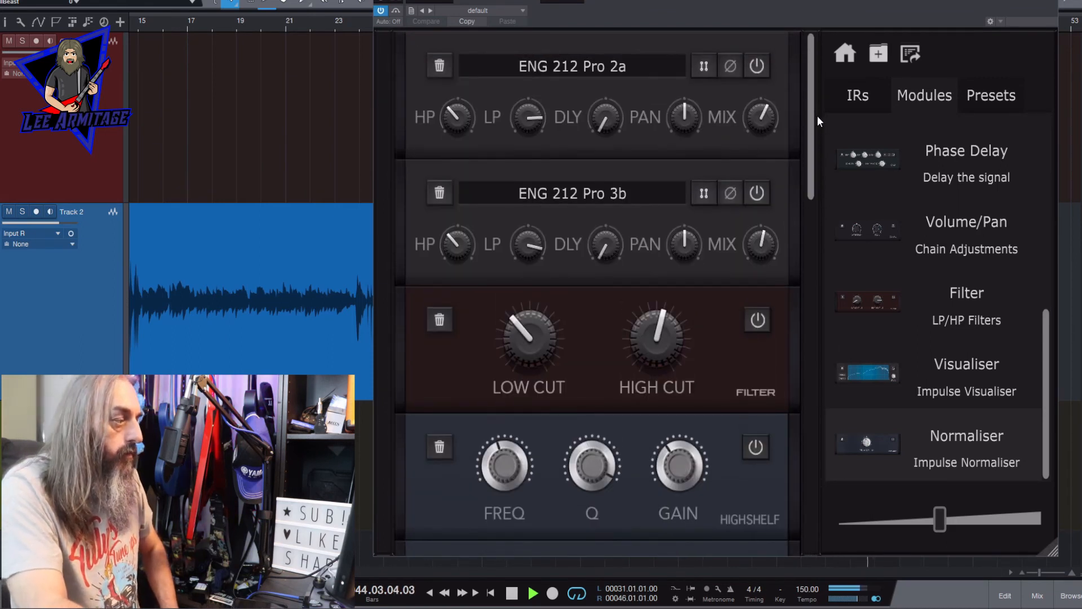
key("space")
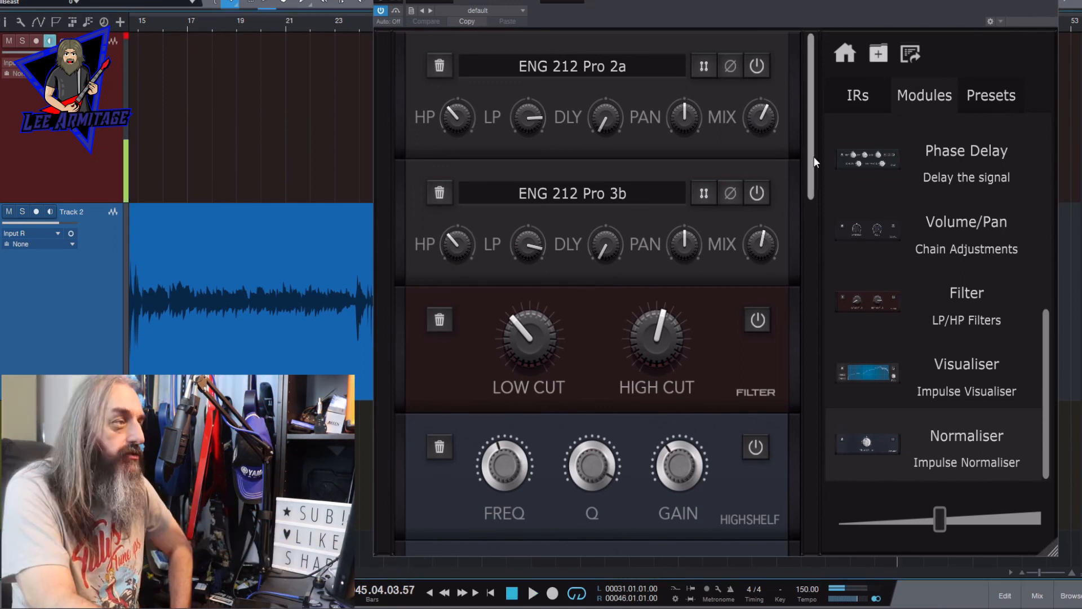
left_click_drag(815, 162, 815, 114)
mouse_move(702, 110)
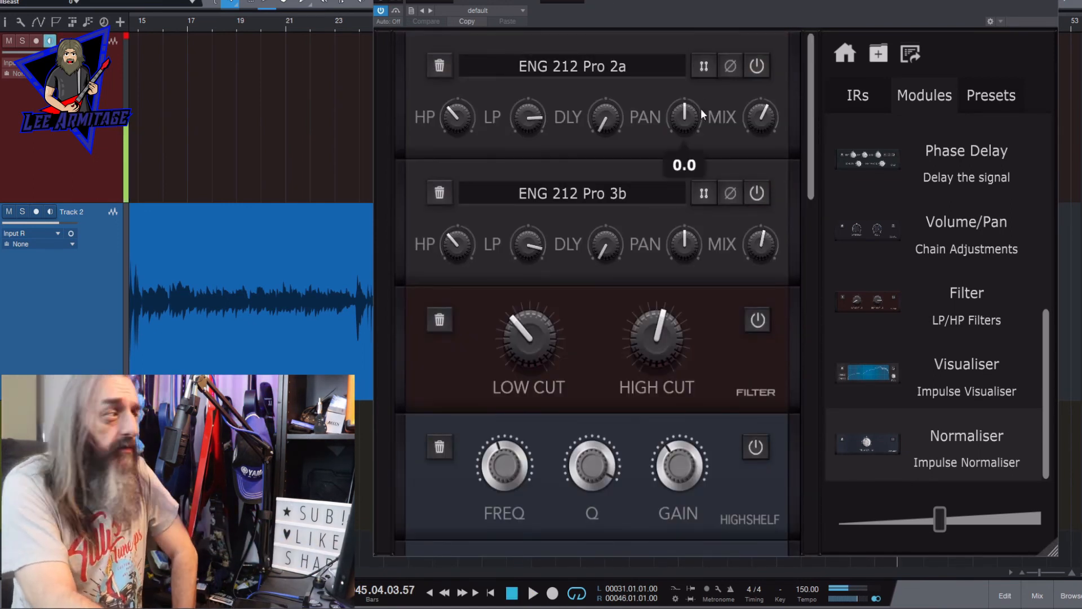
mouse_move(521, 131)
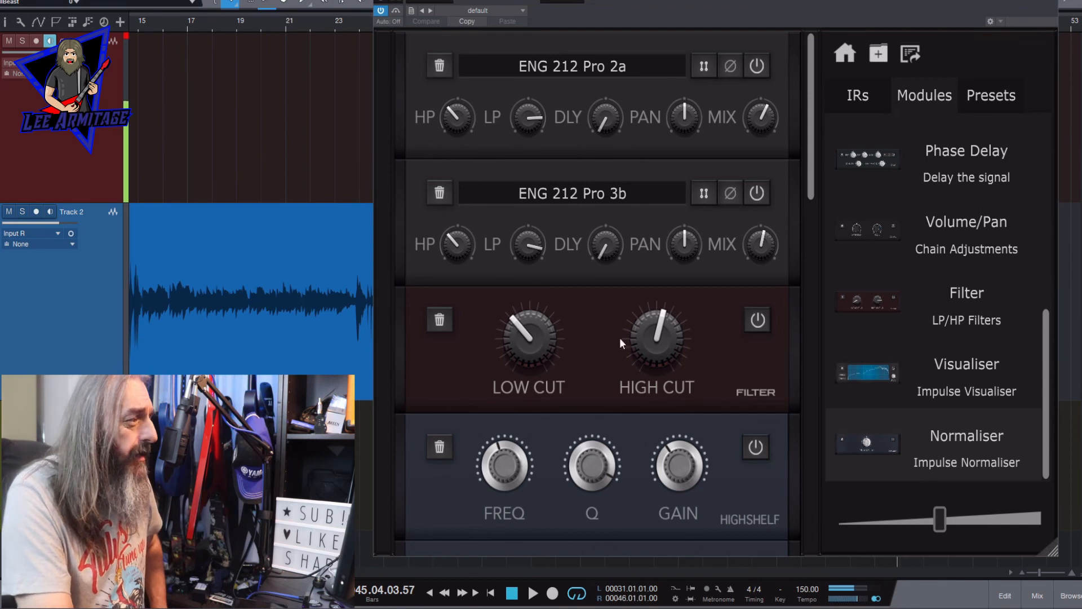
mouse_move(641, 347)
mouse_move(524, 337)
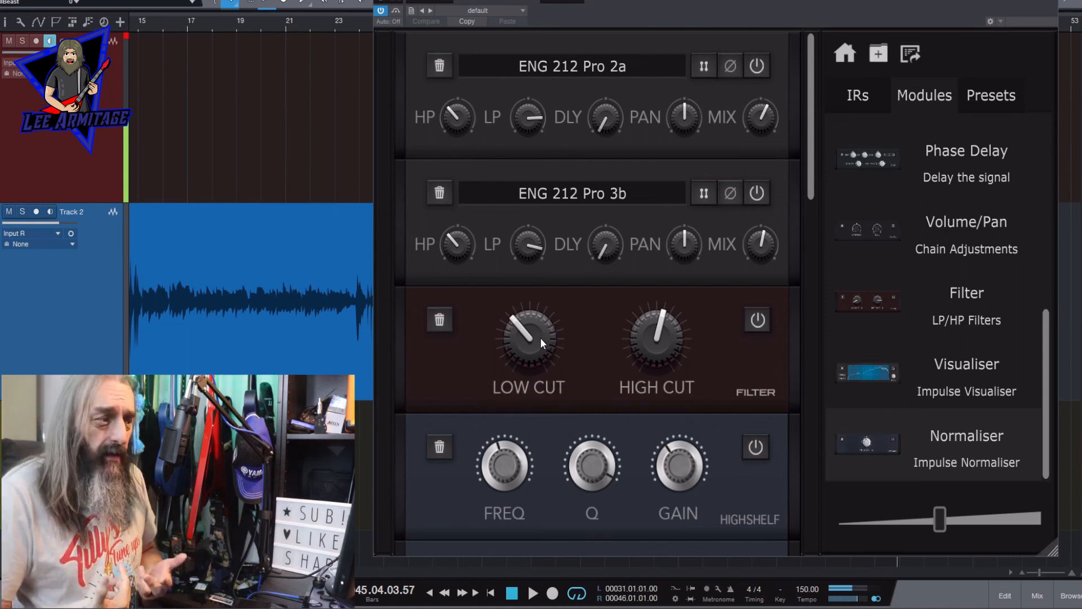
mouse_move(639, 323)
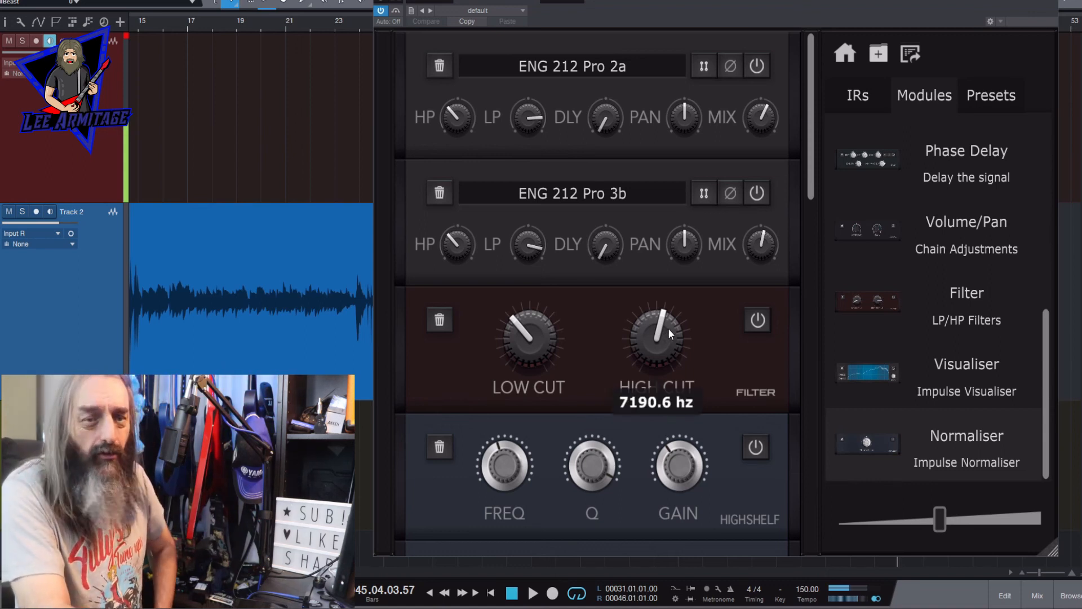
scroll(666, 154, "down", 5)
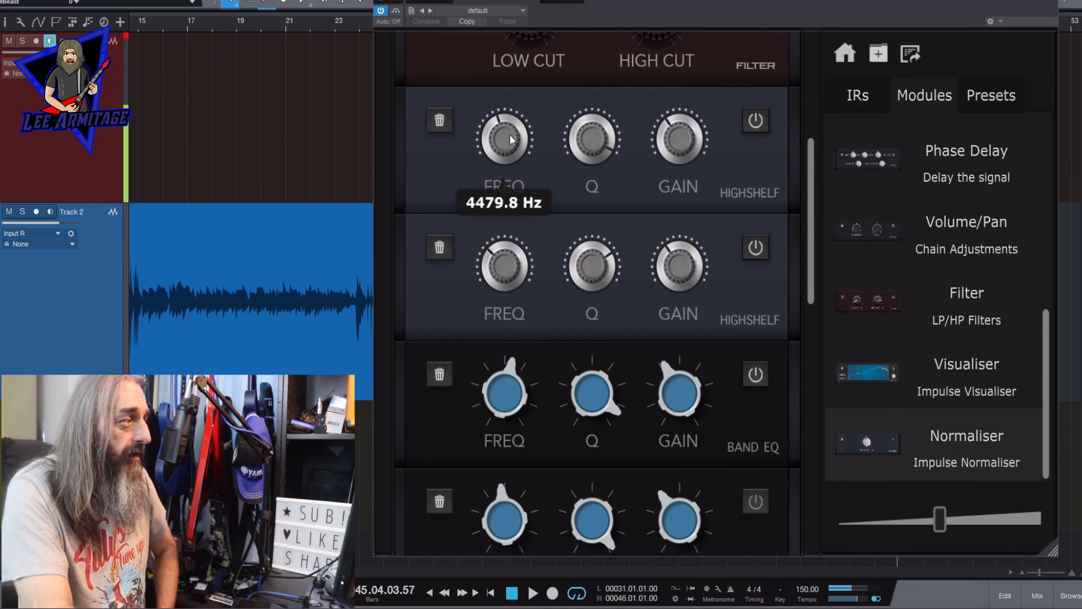
mouse_move(495, 274)
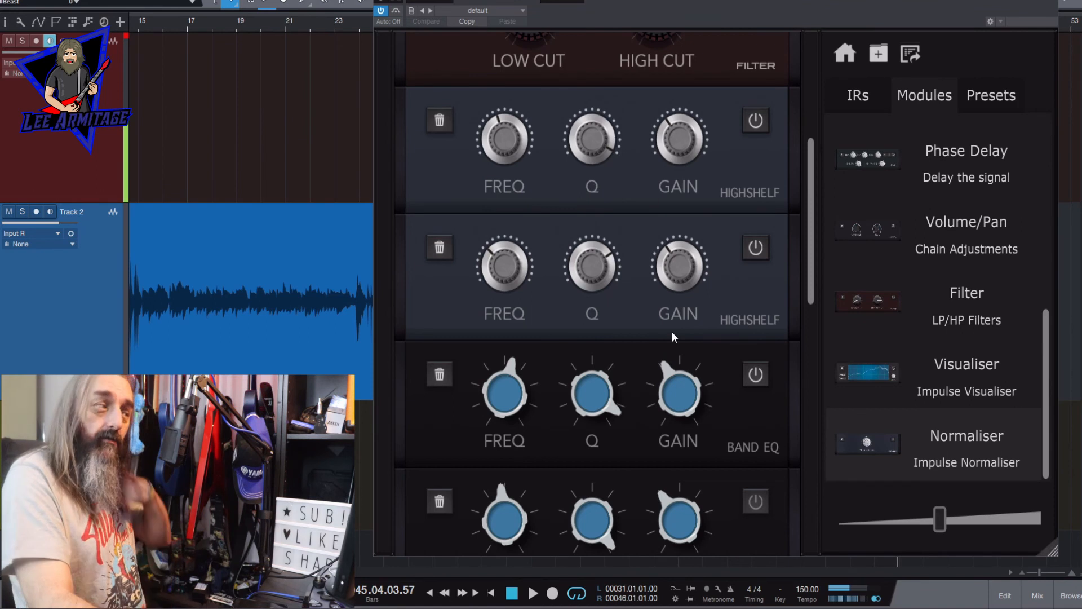
- Review the rest of the chain from the High Shelf and Band EQ modules through Low Shelf, Focus, Normaliser and Visualiser
mouse_move(600, 260)
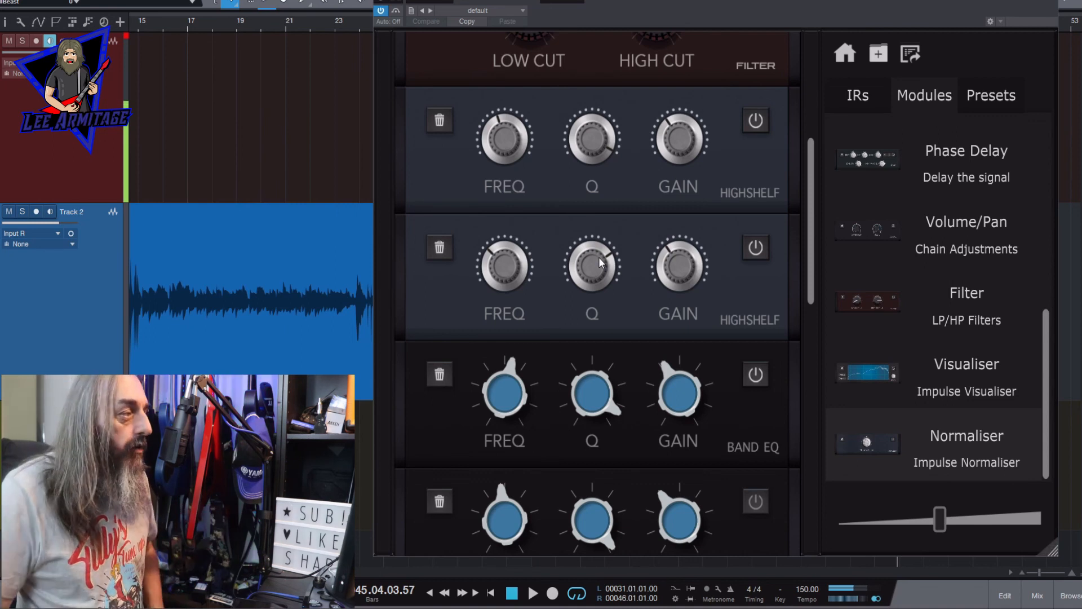
scroll(564, 271, "down", 3)
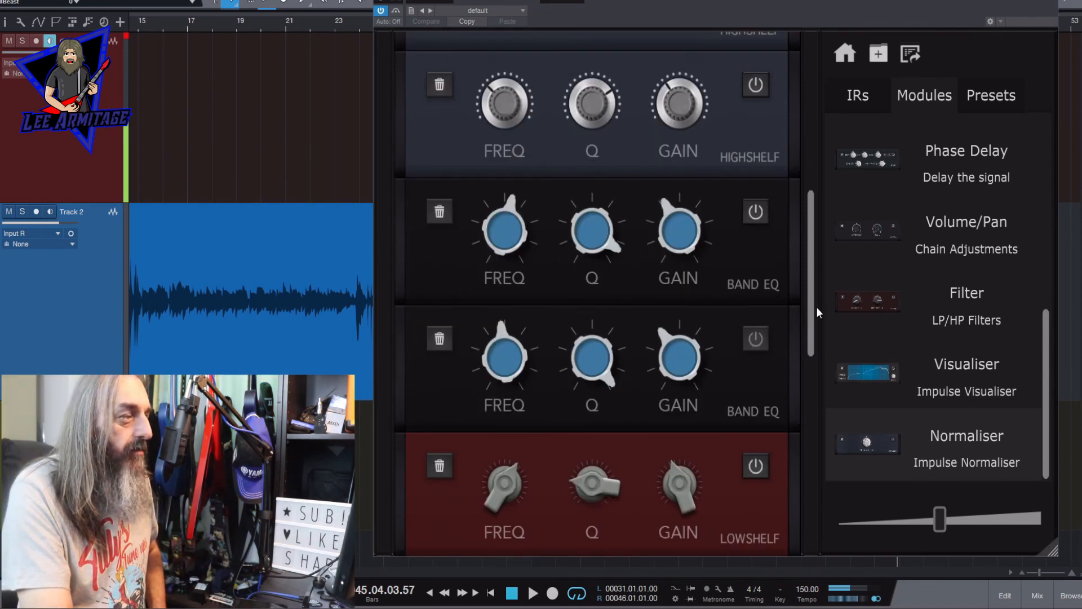
scroll(520, 291, "down", 3)
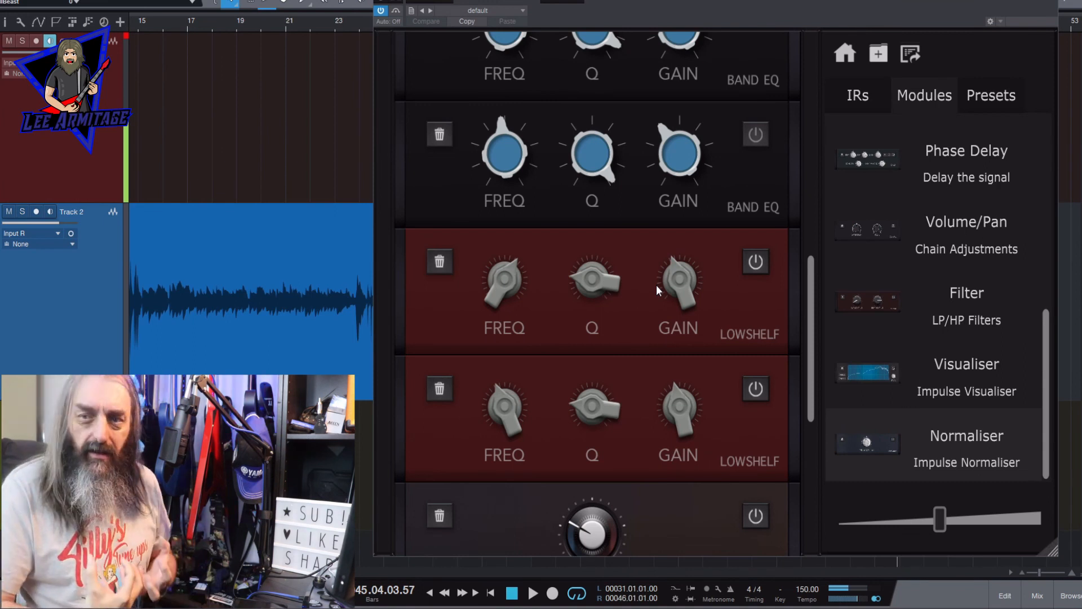
scroll(728, 207, "down", 5)
mouse_move(574, 220)
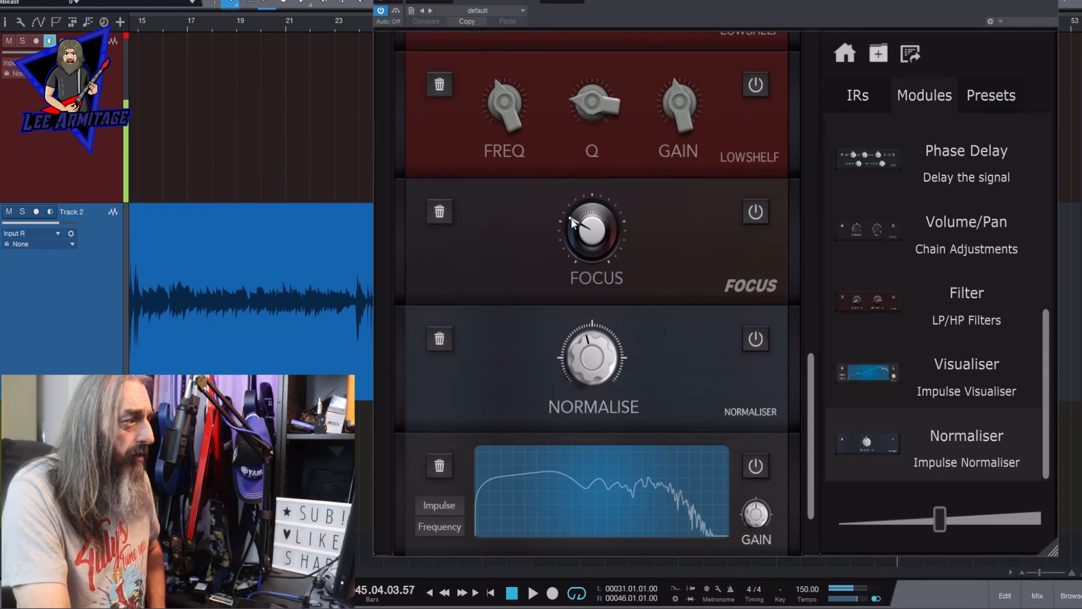
scroll(805, 428, "down", 2)
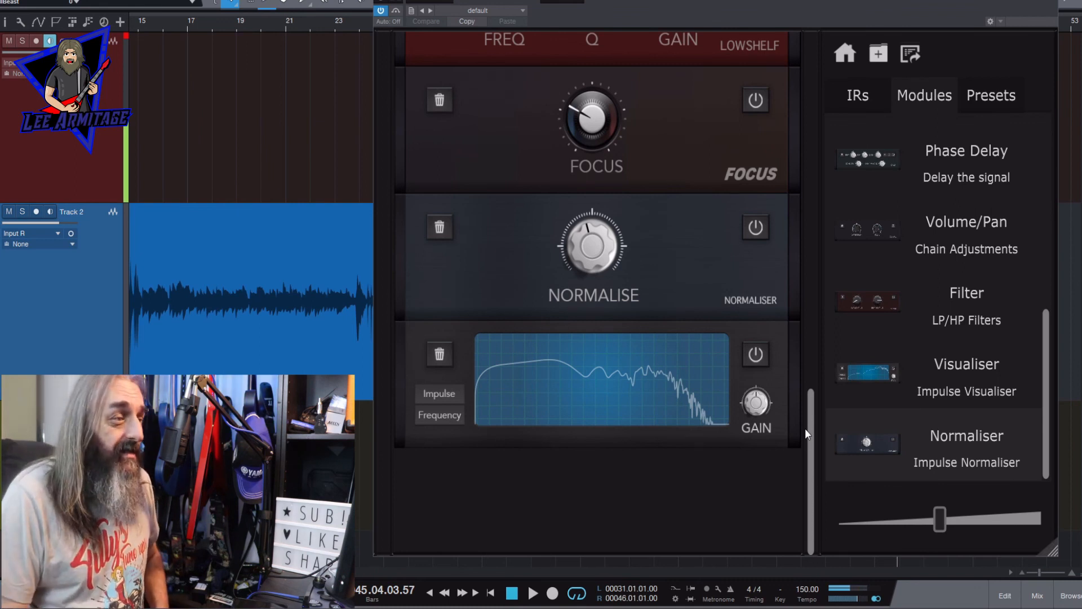
left_click_drag(811, 448, 826, 54)
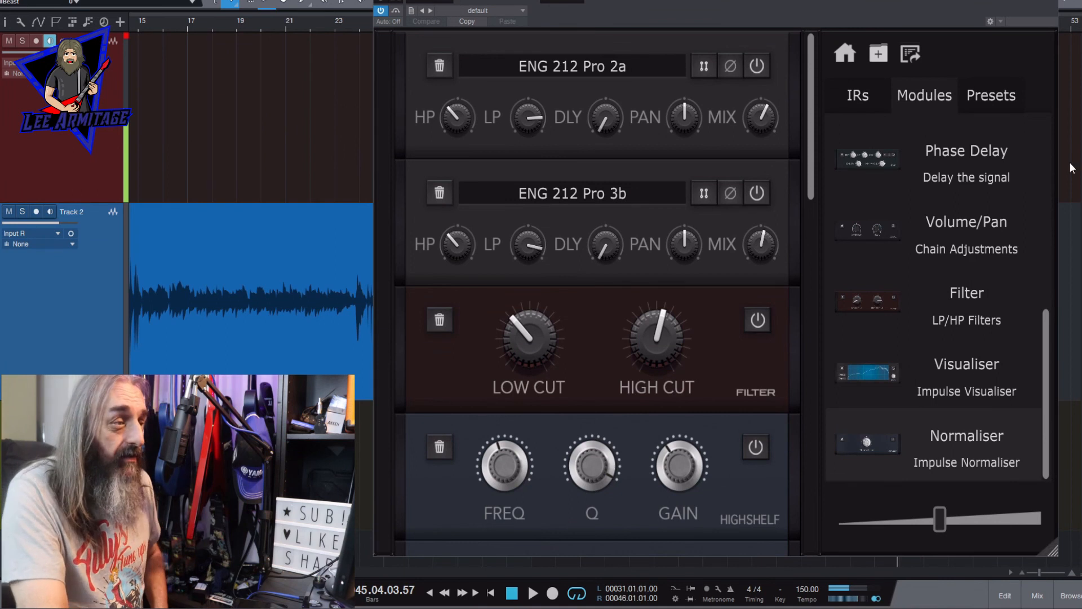
mouse_move(1042, 417)
left_mouse_down()
mouse_move(1063, 249)
mouse_move(1056, 192)
mouse_move(1026, 403)
left_mouse_up()
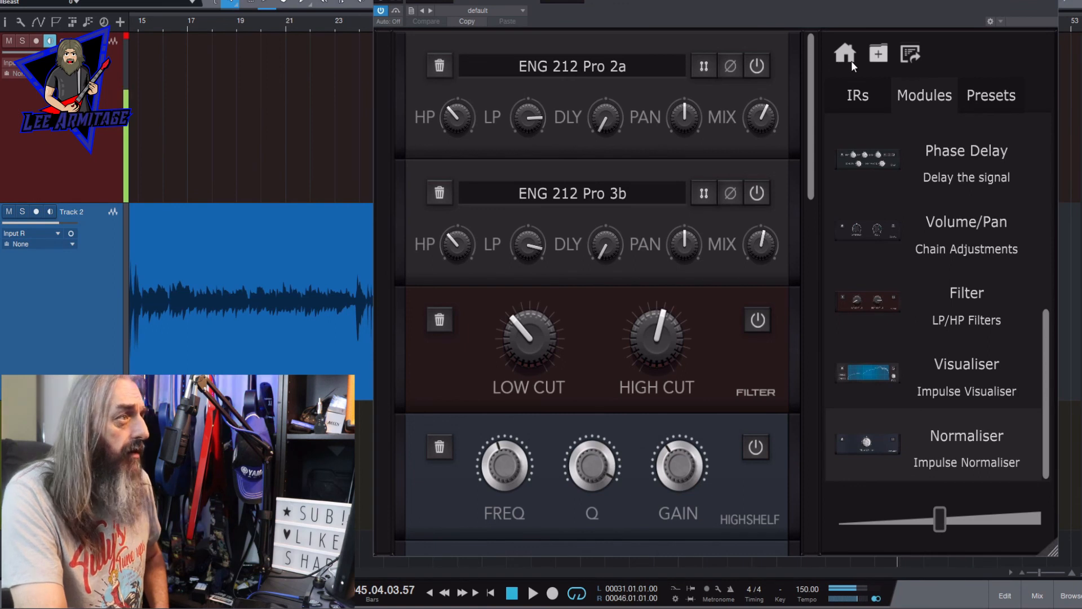
- Export the blended IR as a 44100, mono, 16 Bit file into the My IRs folder
left_click(906, 53)
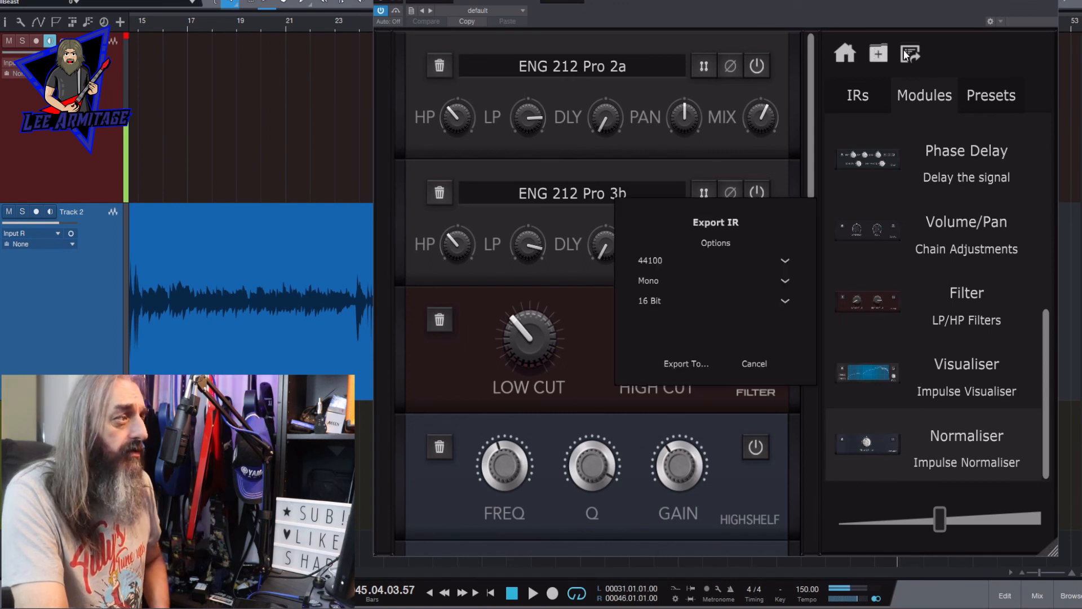
left_click(686, 363)
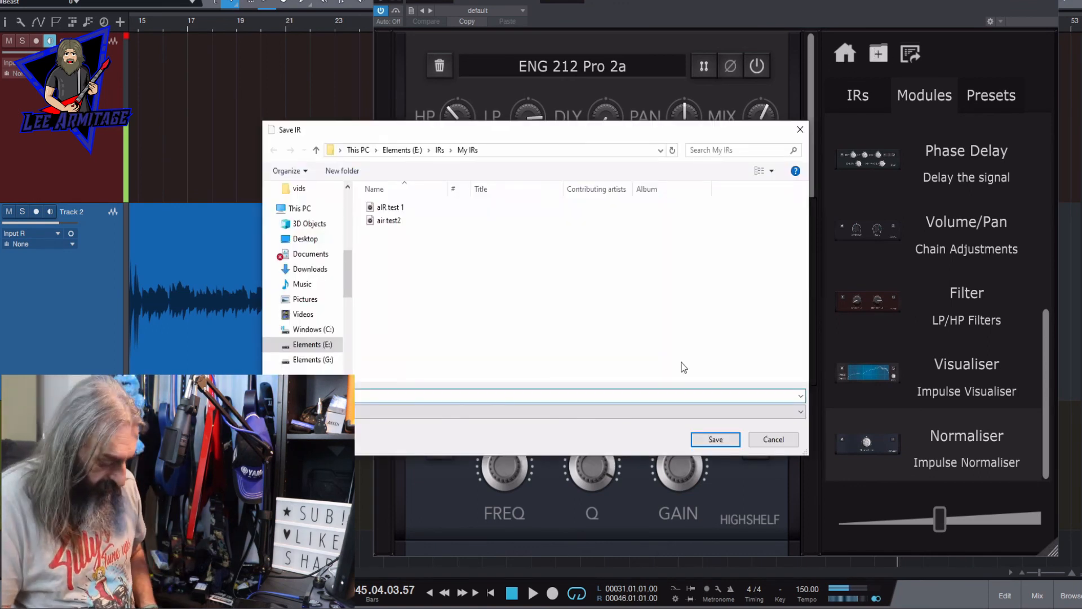
key("Return")
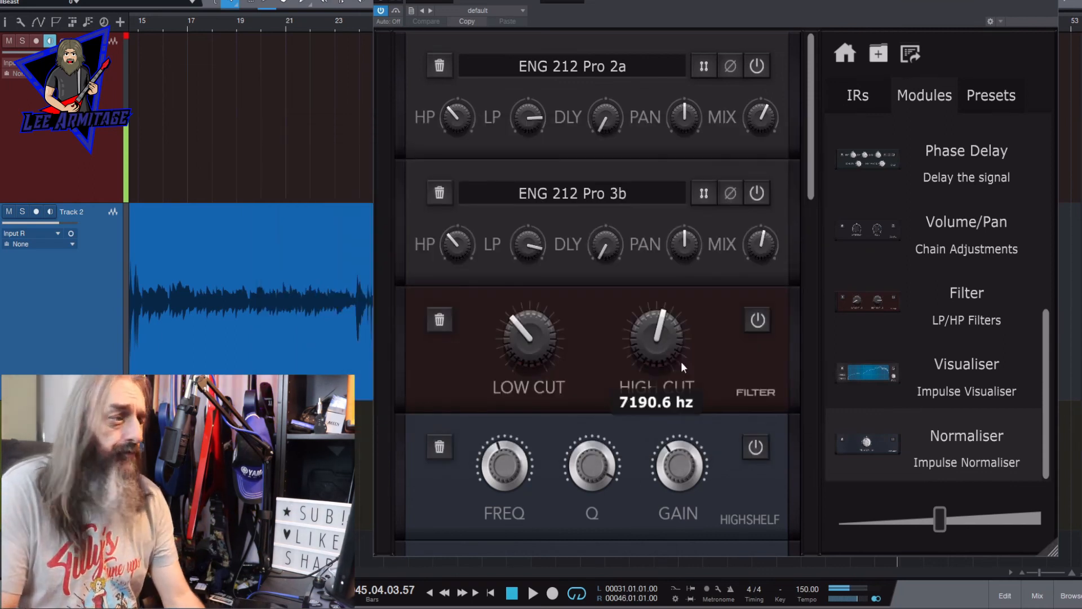
- Examine the three Delay modules between the Low Shelf and Focus modules
scroll(681, 361, "down", 10)
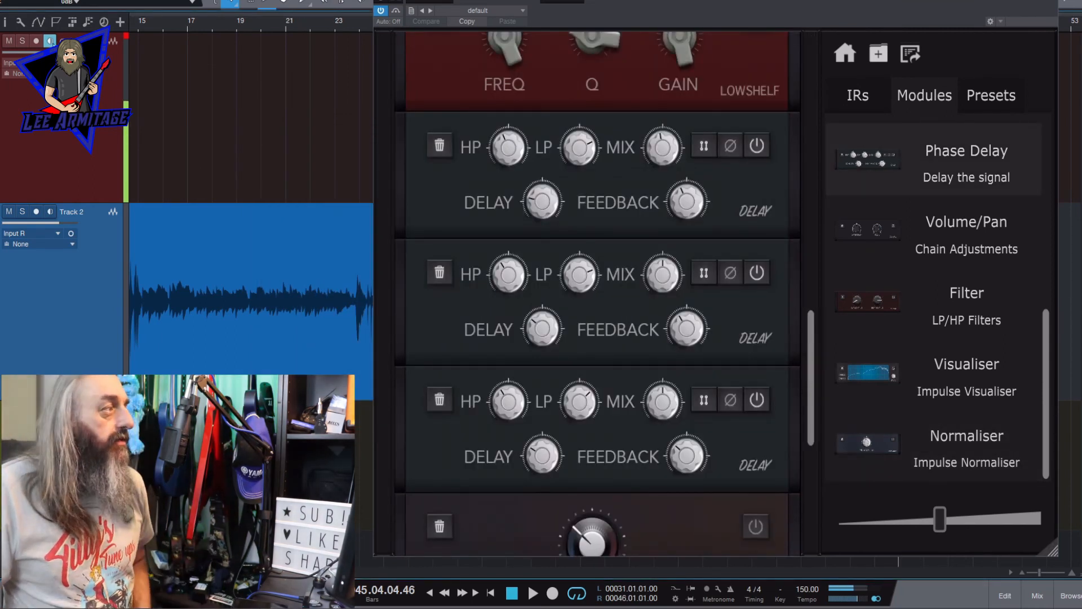